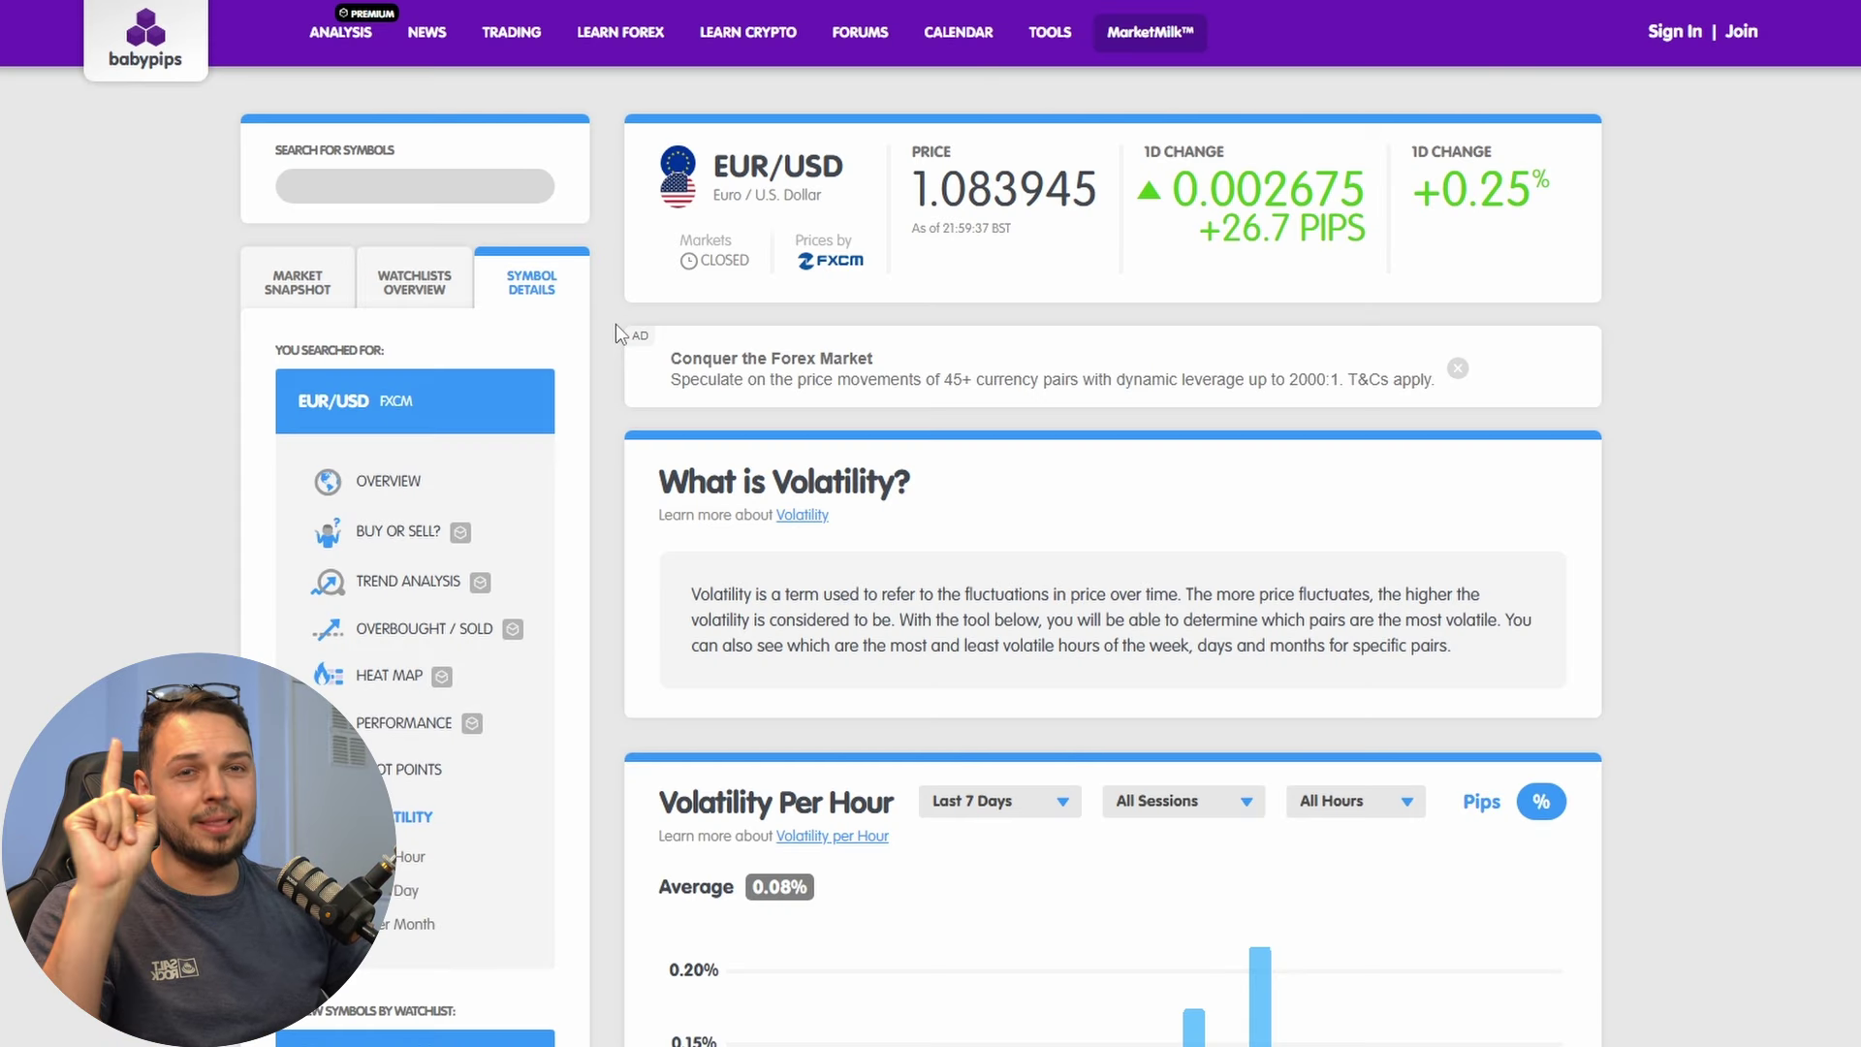
# Scroll the MarketMilk EUR/USD page down to the Volatility Per Hour and Volatility Per Day charts.
pyautogui.scroll(-8, 596, 331)
pyautogui.scroll(2, 596, 331)
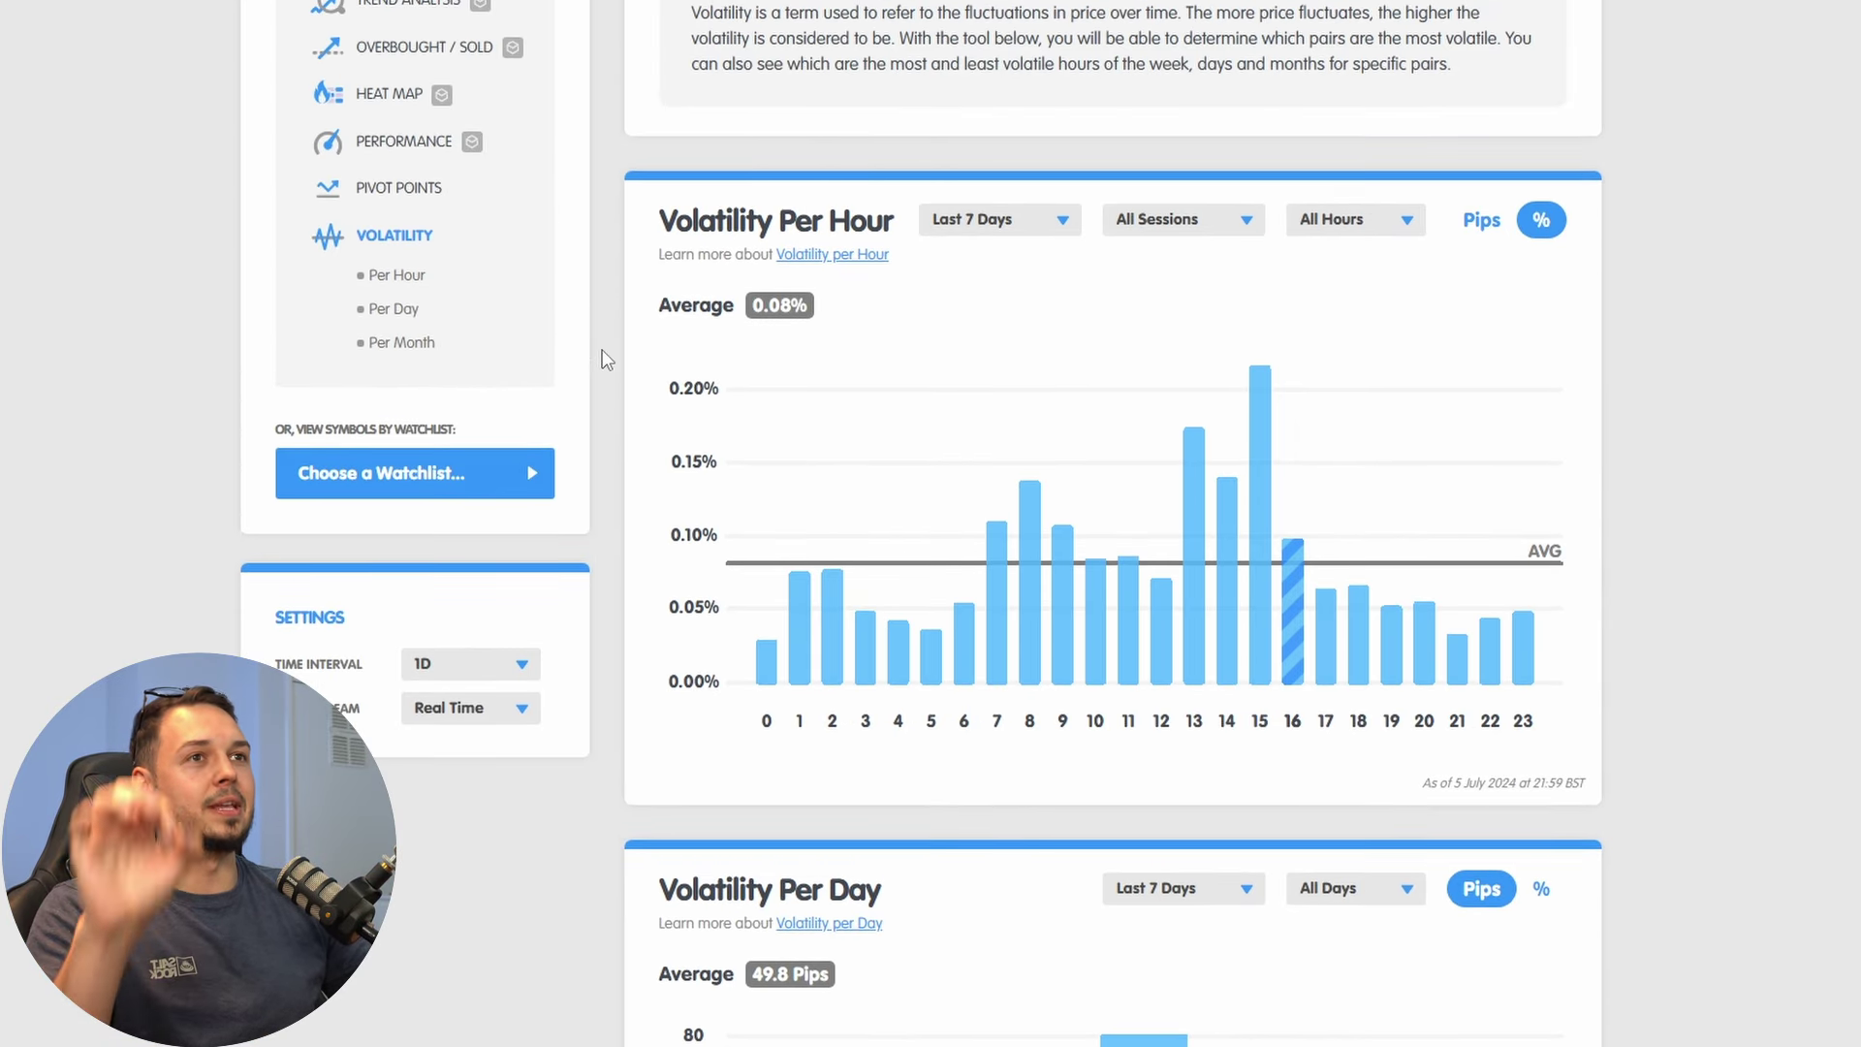
pyautogui.scroll(-2, 600, 349)
pyautogui.scroll(-2, 597, 361)
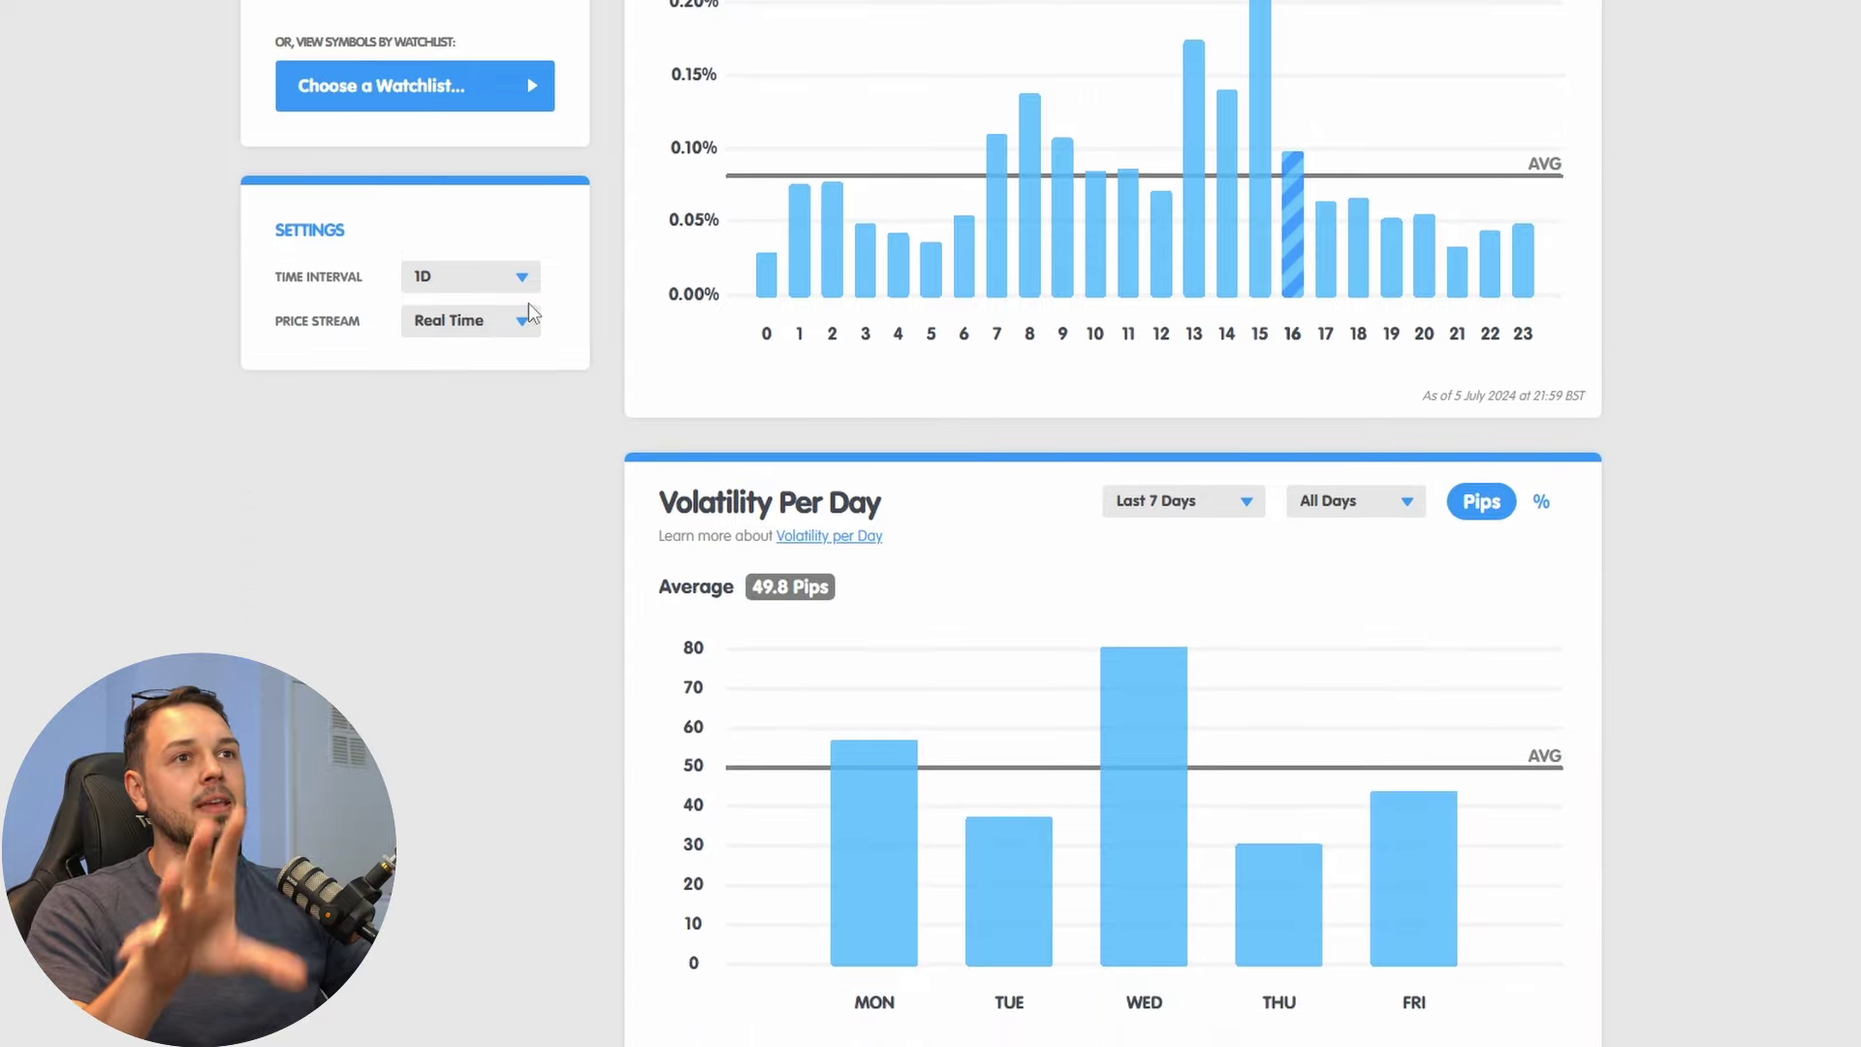
pyautogui.scroll(-4, 550, 399)
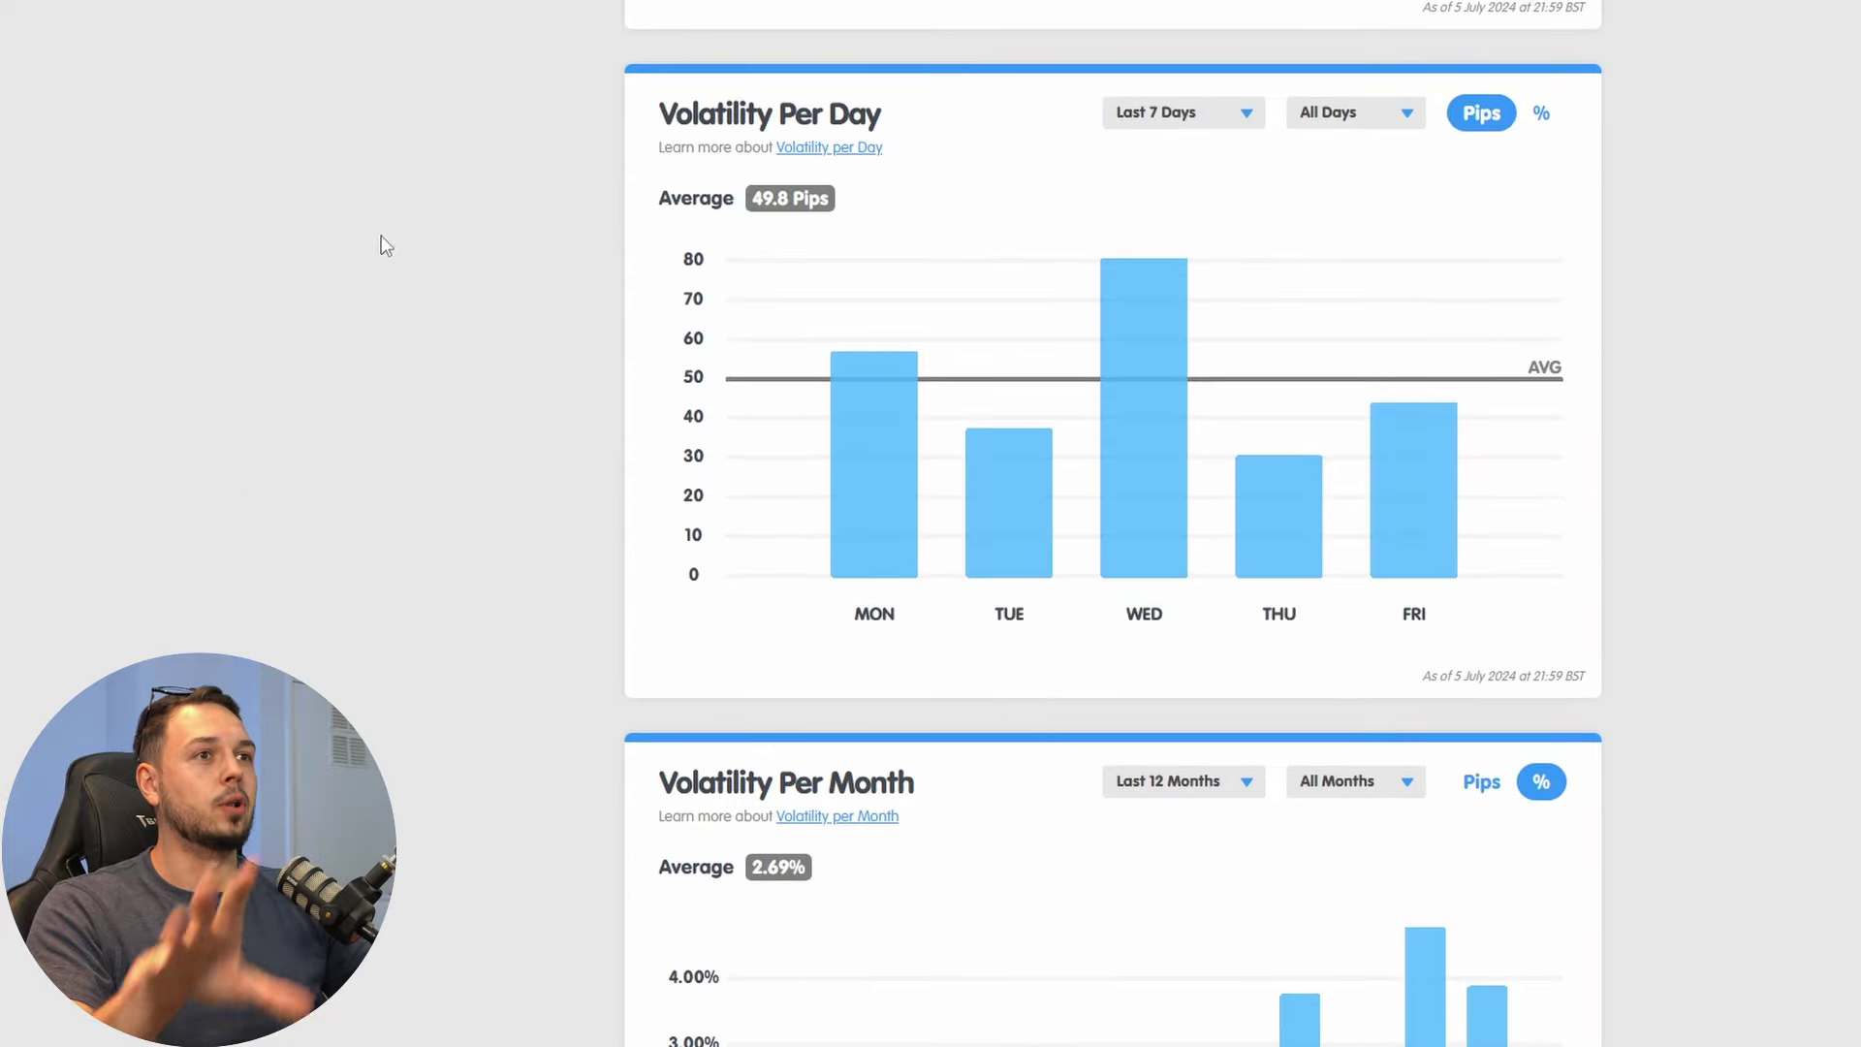
pyautogui.moveTo(753, 389)
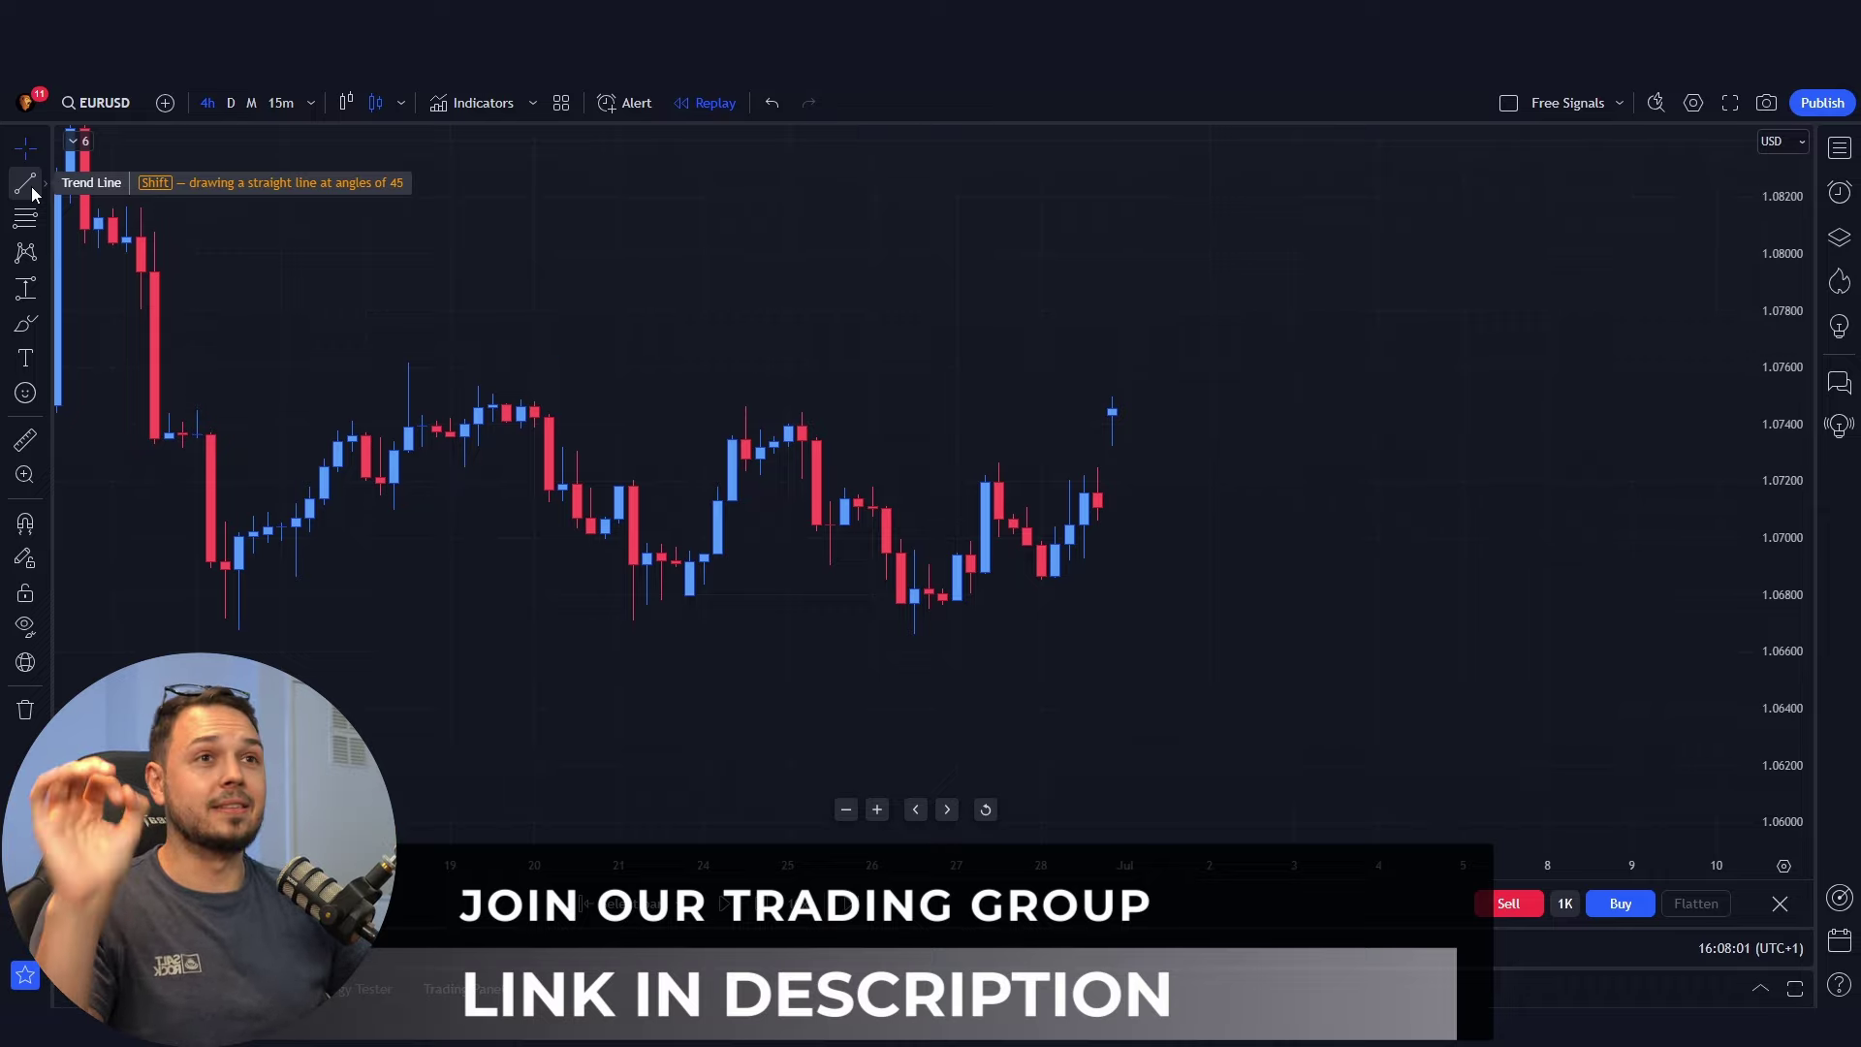
# Draw a trend line from the left swing high past the latest candles, then circle the latest candle.
pyautogui.click(28, 186)
pyautogui.click(421, 349)
pyautogui.click(1323, 528)
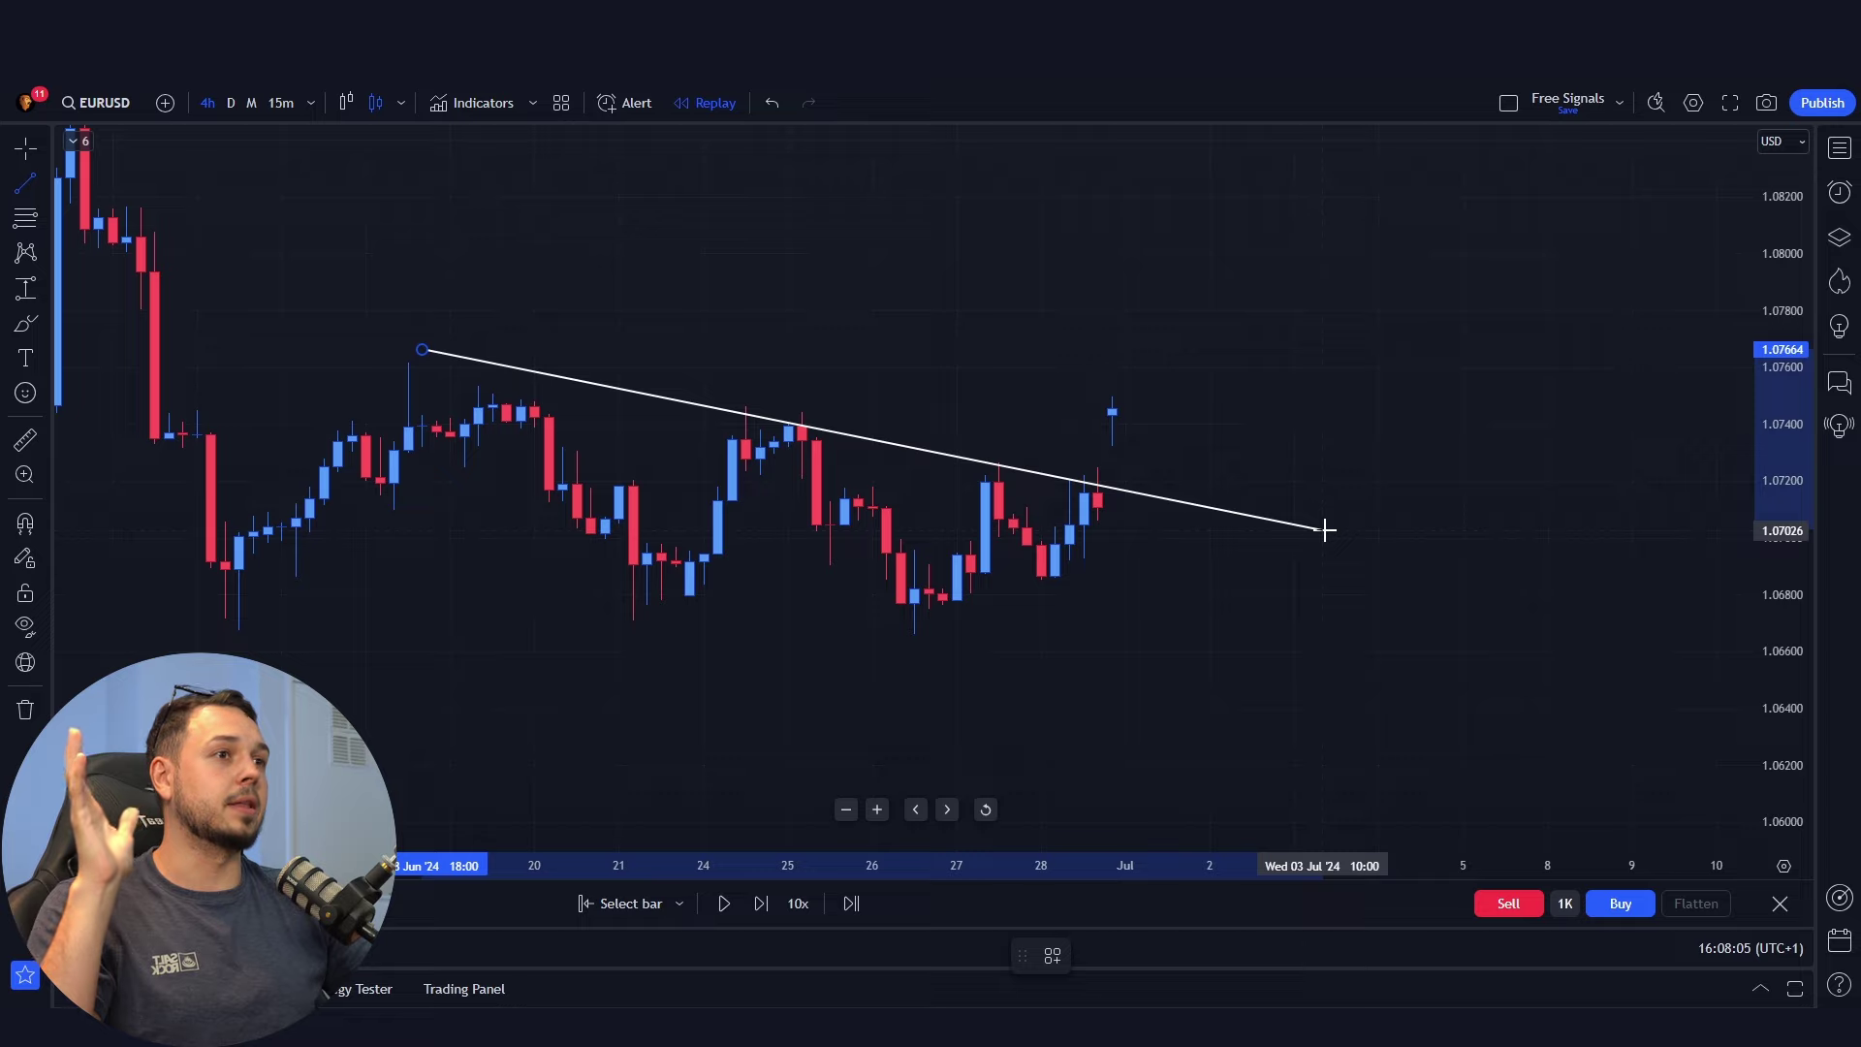
pyautogui.moveTo(1148, 399)
pyautogui.mouseDown()
pyautogui.moveTo(1071, 436)
pyautogui.moveTo(1086, 391)
pyautogui.mouseUp()
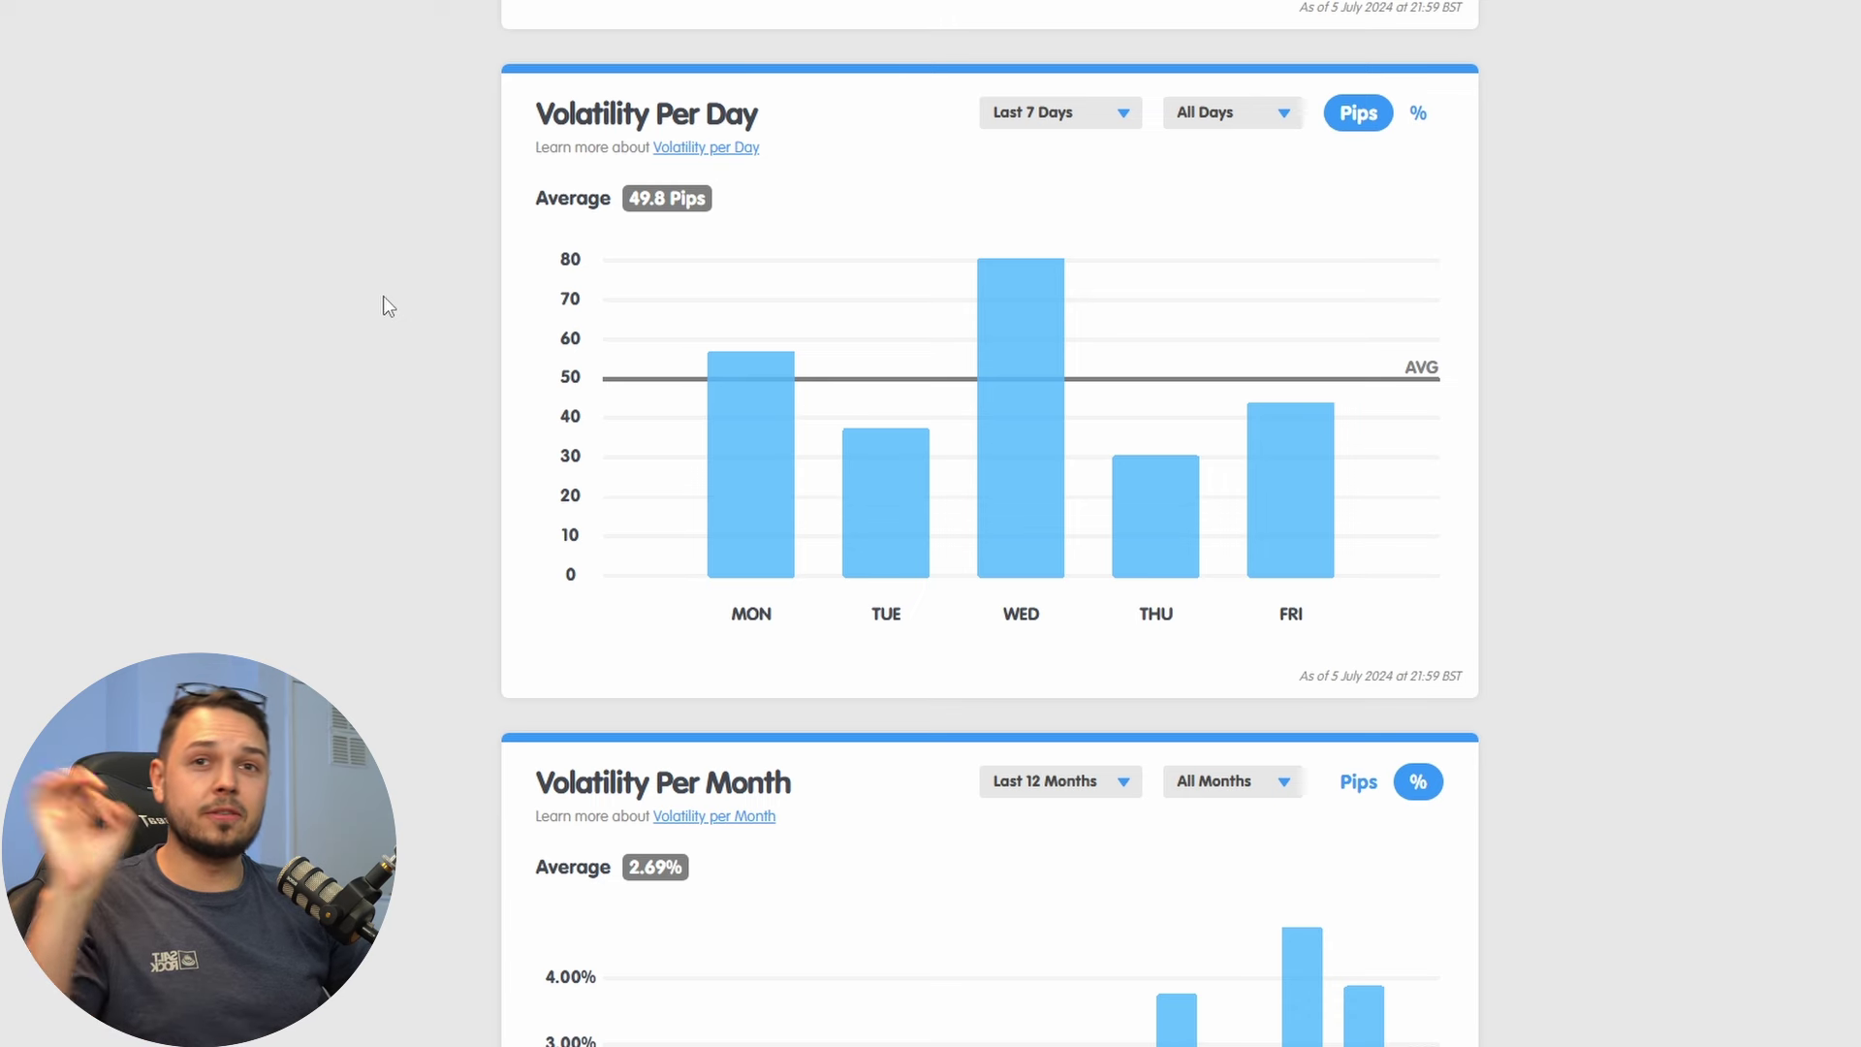
pyautogui.moveTo(626, 199); pyautogui.dragTo(714, 216)
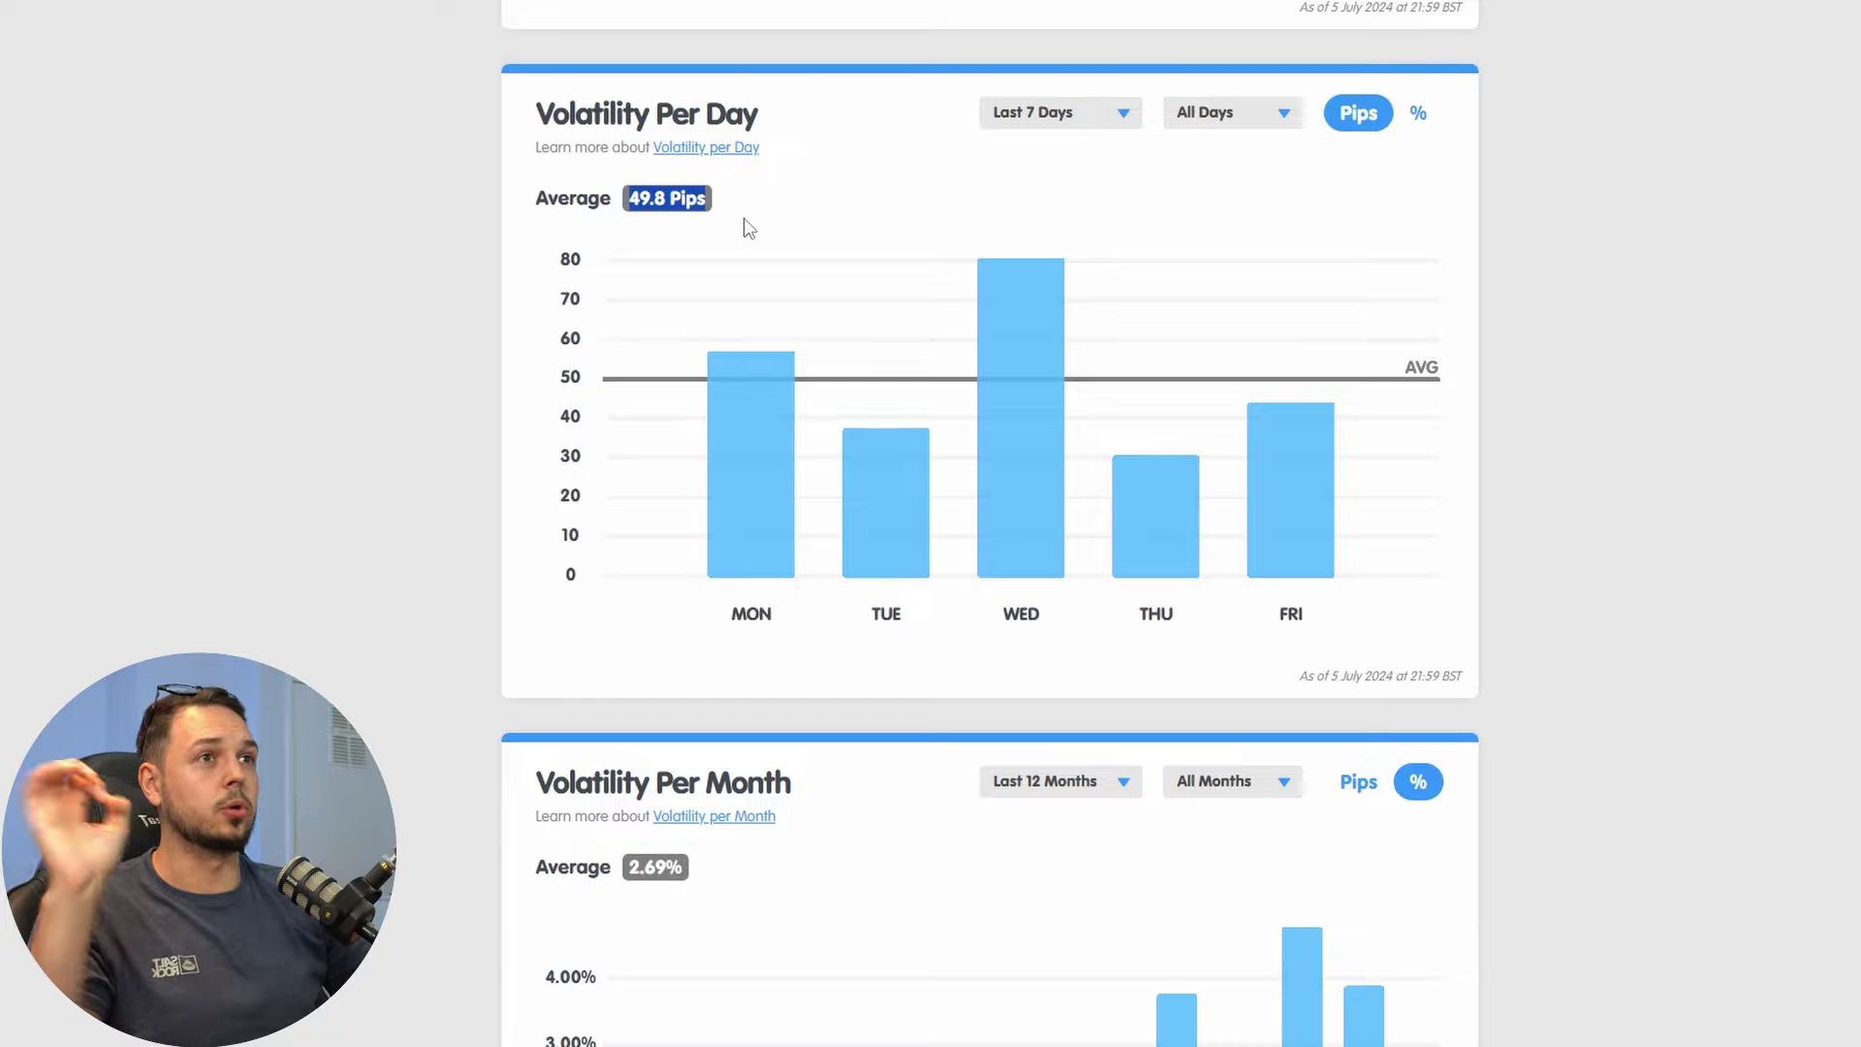
pyautogui.click(736, 229)
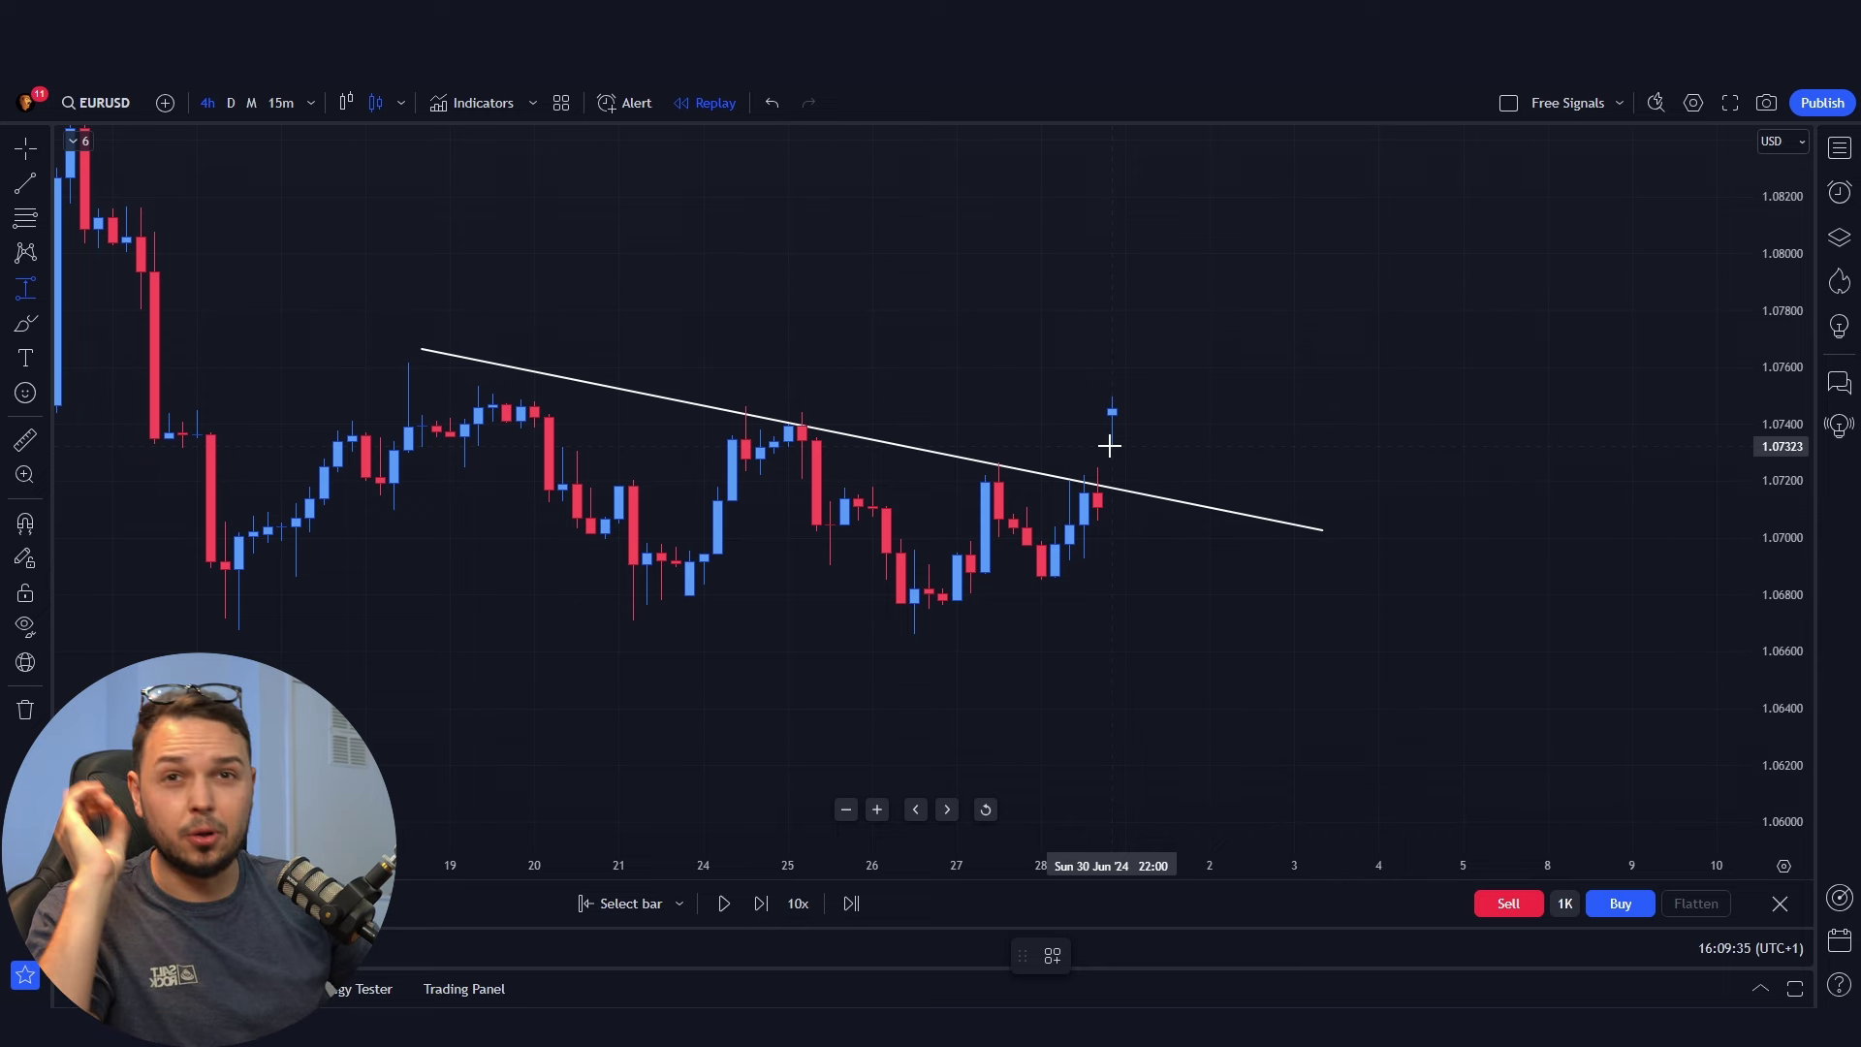
# Measure a 45.4-pip (0.00454, 0.42%) price range upward from the latest candle.
pyautogui.click(1111, 446)
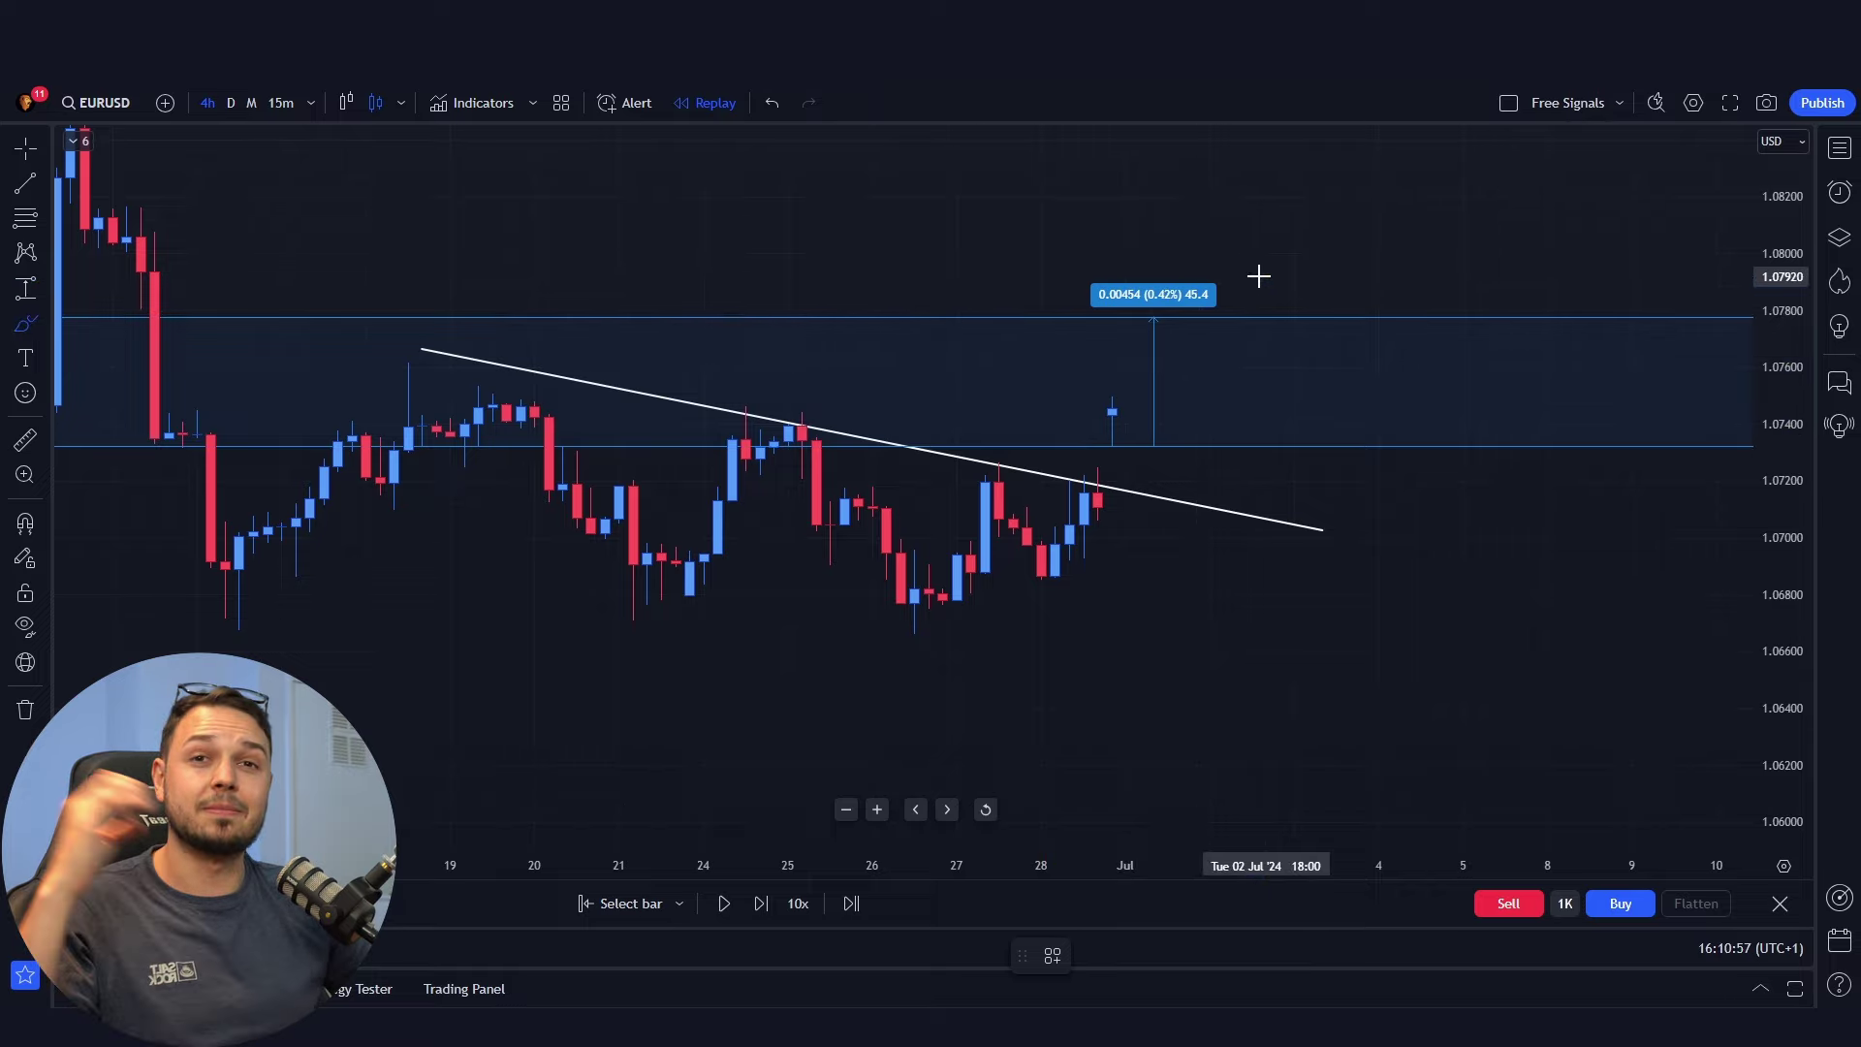
pyautogui.moveTo(1262, 262)
pyautogui.mouseDown()
pyautogui.moveTo(1195, 233)
pyautogui.moveTo(1296, 258)
pyautogui.mouseUp()
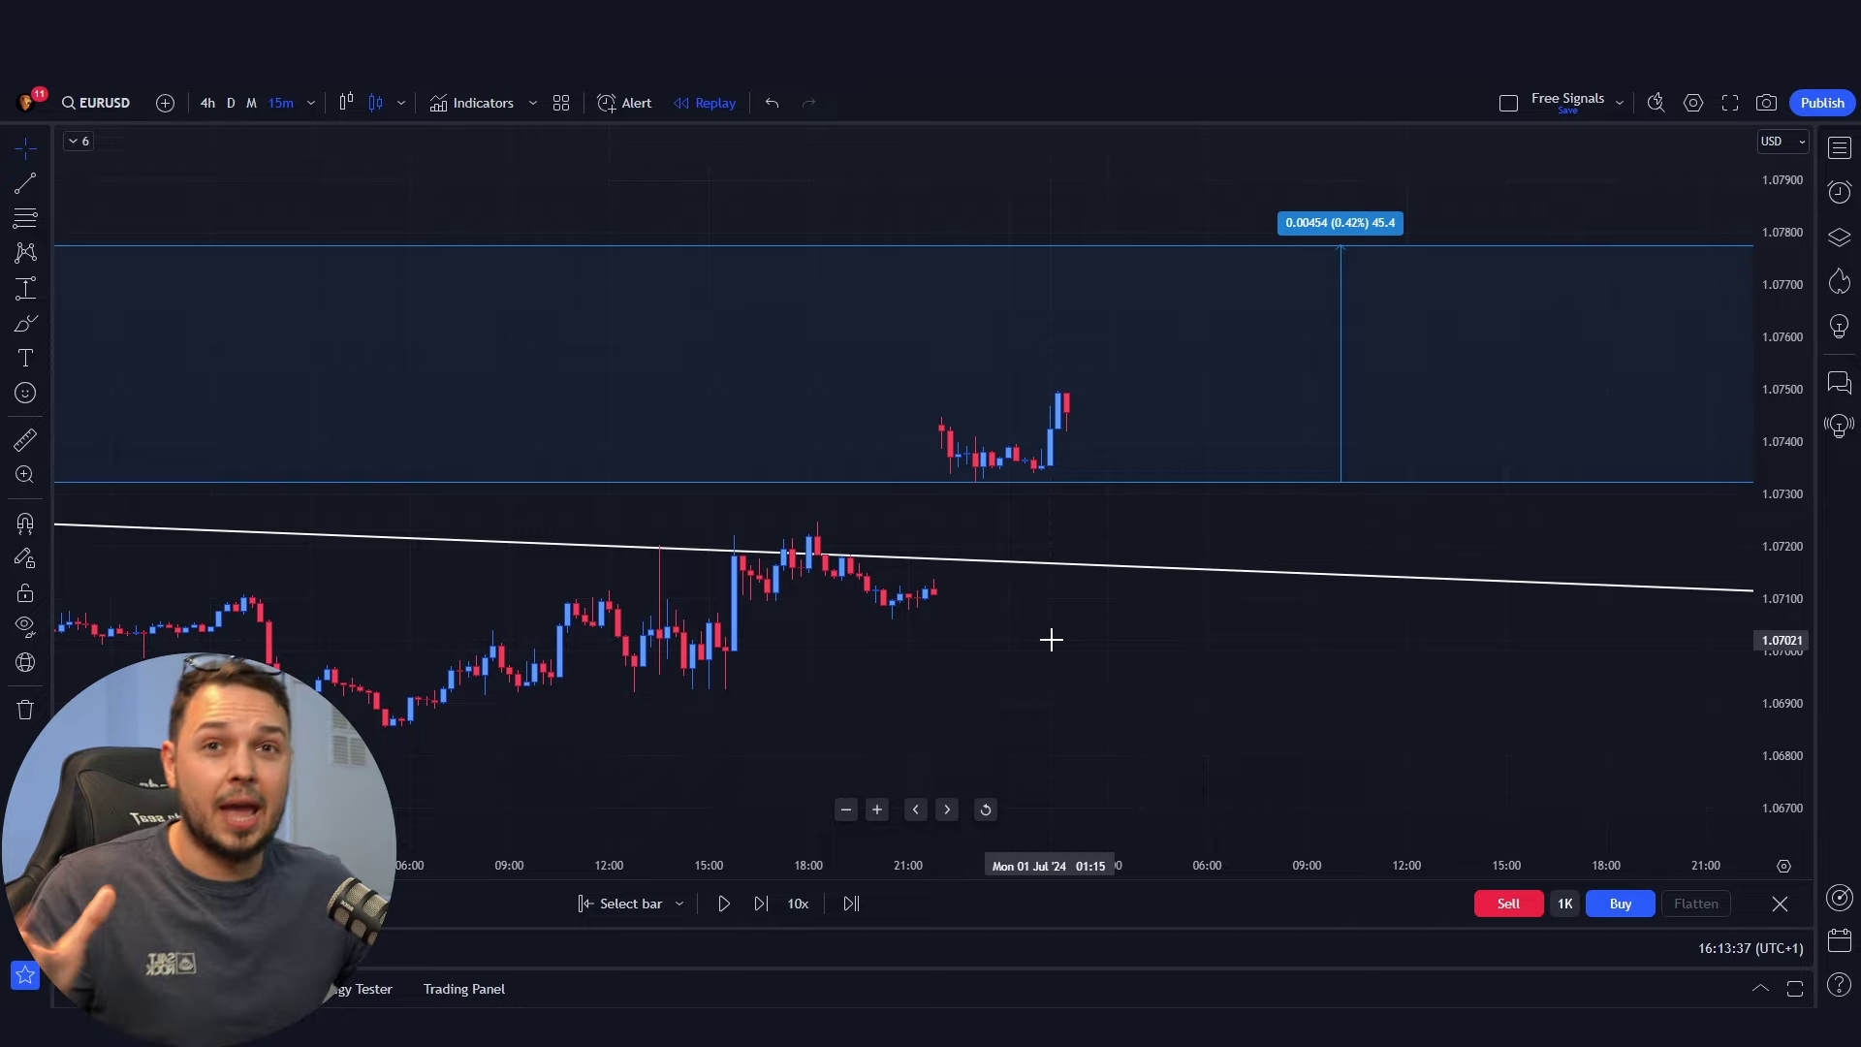
# Step the bar replay forward to Mon 01 Jul, sketching and then undoing temporary brush marks.
pyautogui.hotkey('shift', 'Right')
pyautogui.hotkey('shift', 'Right')
pyautogui.hotkey('shift', 'Right')
pyautogui.hotkey('shift', 'Right')
pyautogui.hotkey('shift', 'Right')
pyautogui.hotkey('shift', 'Right')
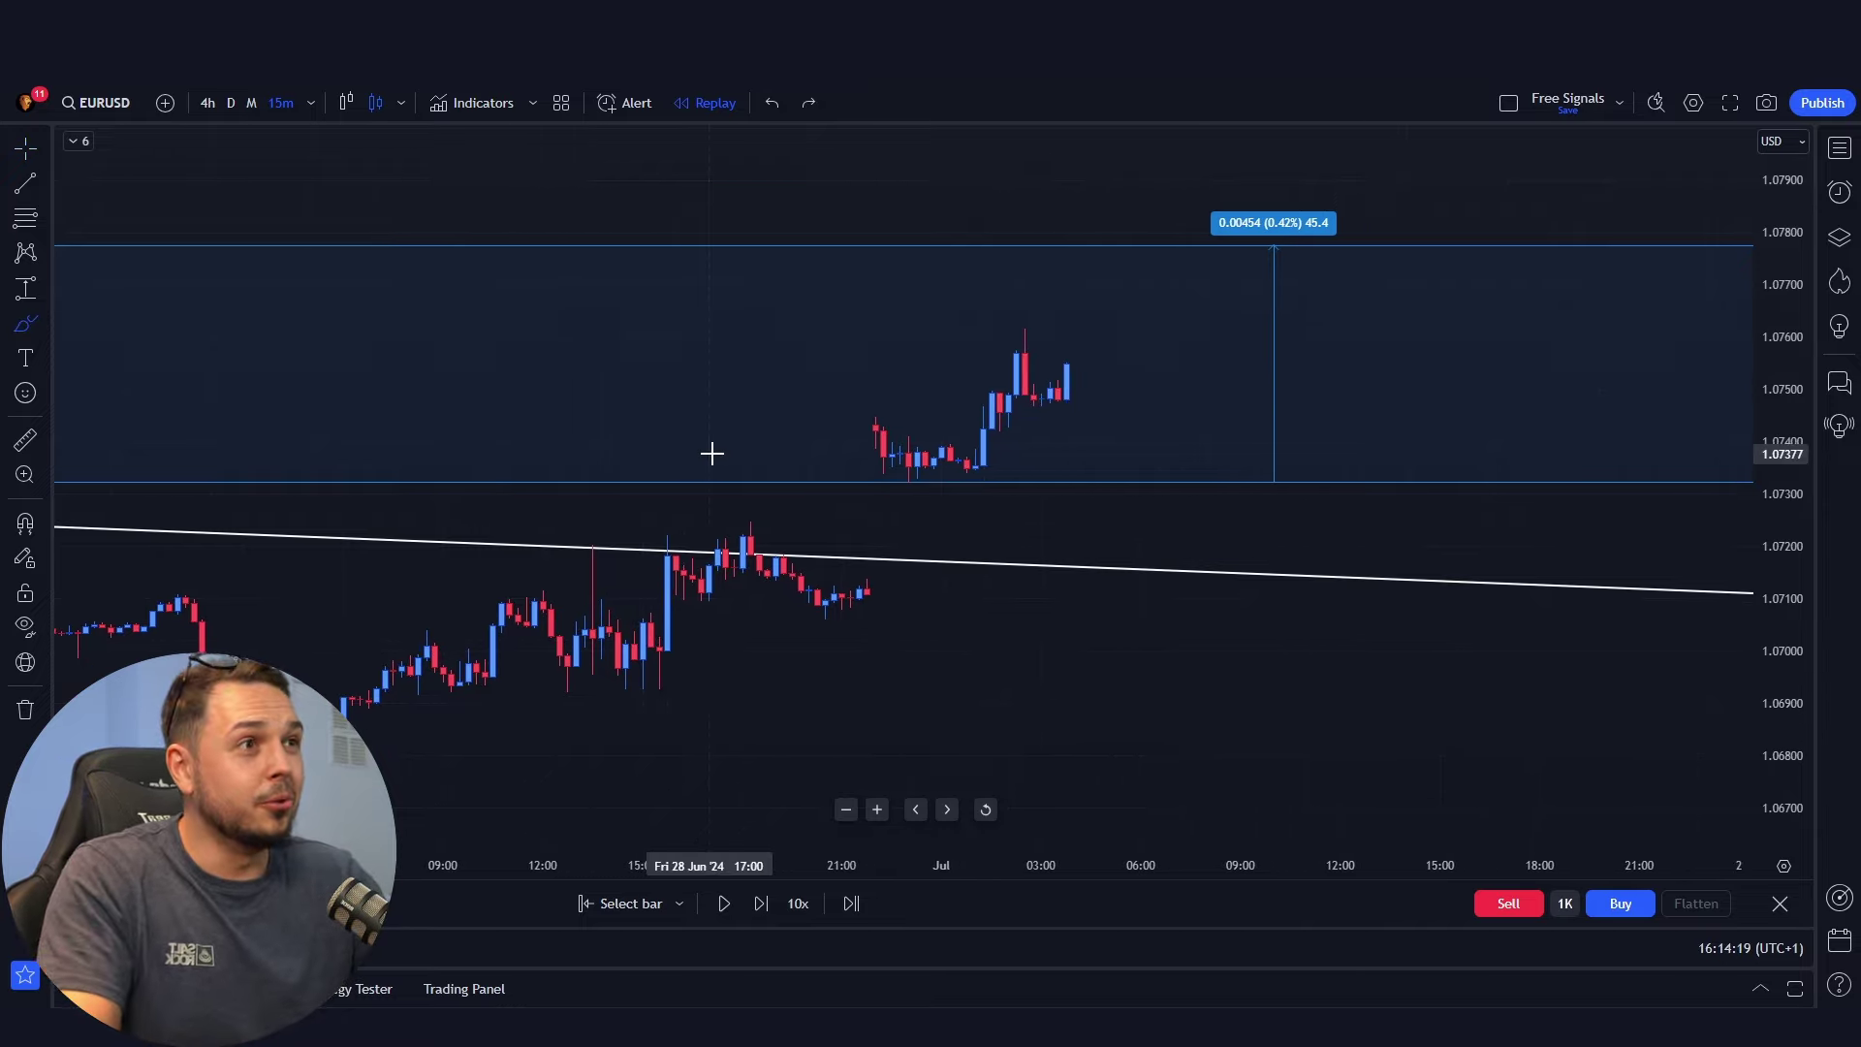
pyautogui.hotkey('shift', 'Right')
pyautogui.hotkey('shift', 'Right')
pyautogui.hotkey('shift', 'Right')
pyautogui.hotkey('shift', 'Right')
pyautogui.hotkey('shift', 'Right')
pyautogui.hotkey('shift', 'Right')
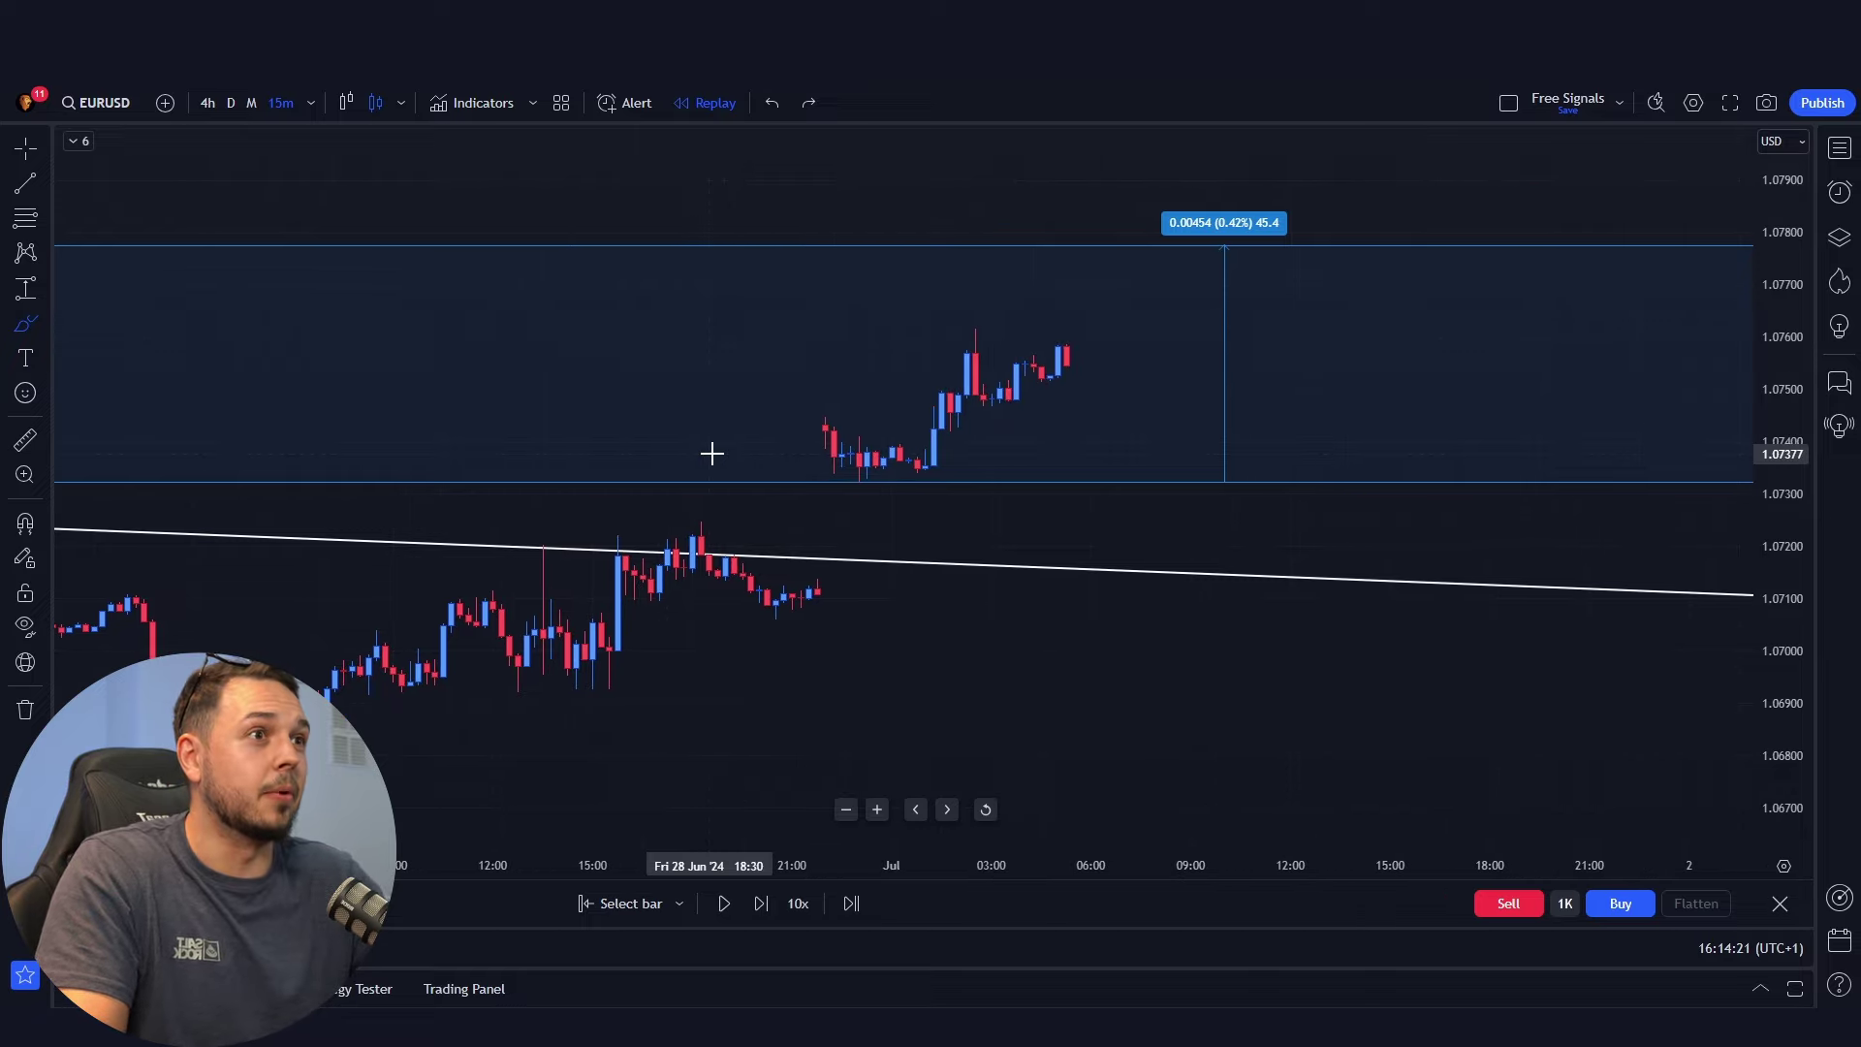
pyautogui.moveTo(822, 477)
pyautogui.mouseDown()
pyautogui.moveTo(1176, 319)
pyautogui.moveTo(731, 401)
pyautogui.mouseUp()
pyautogui.press('Delete')
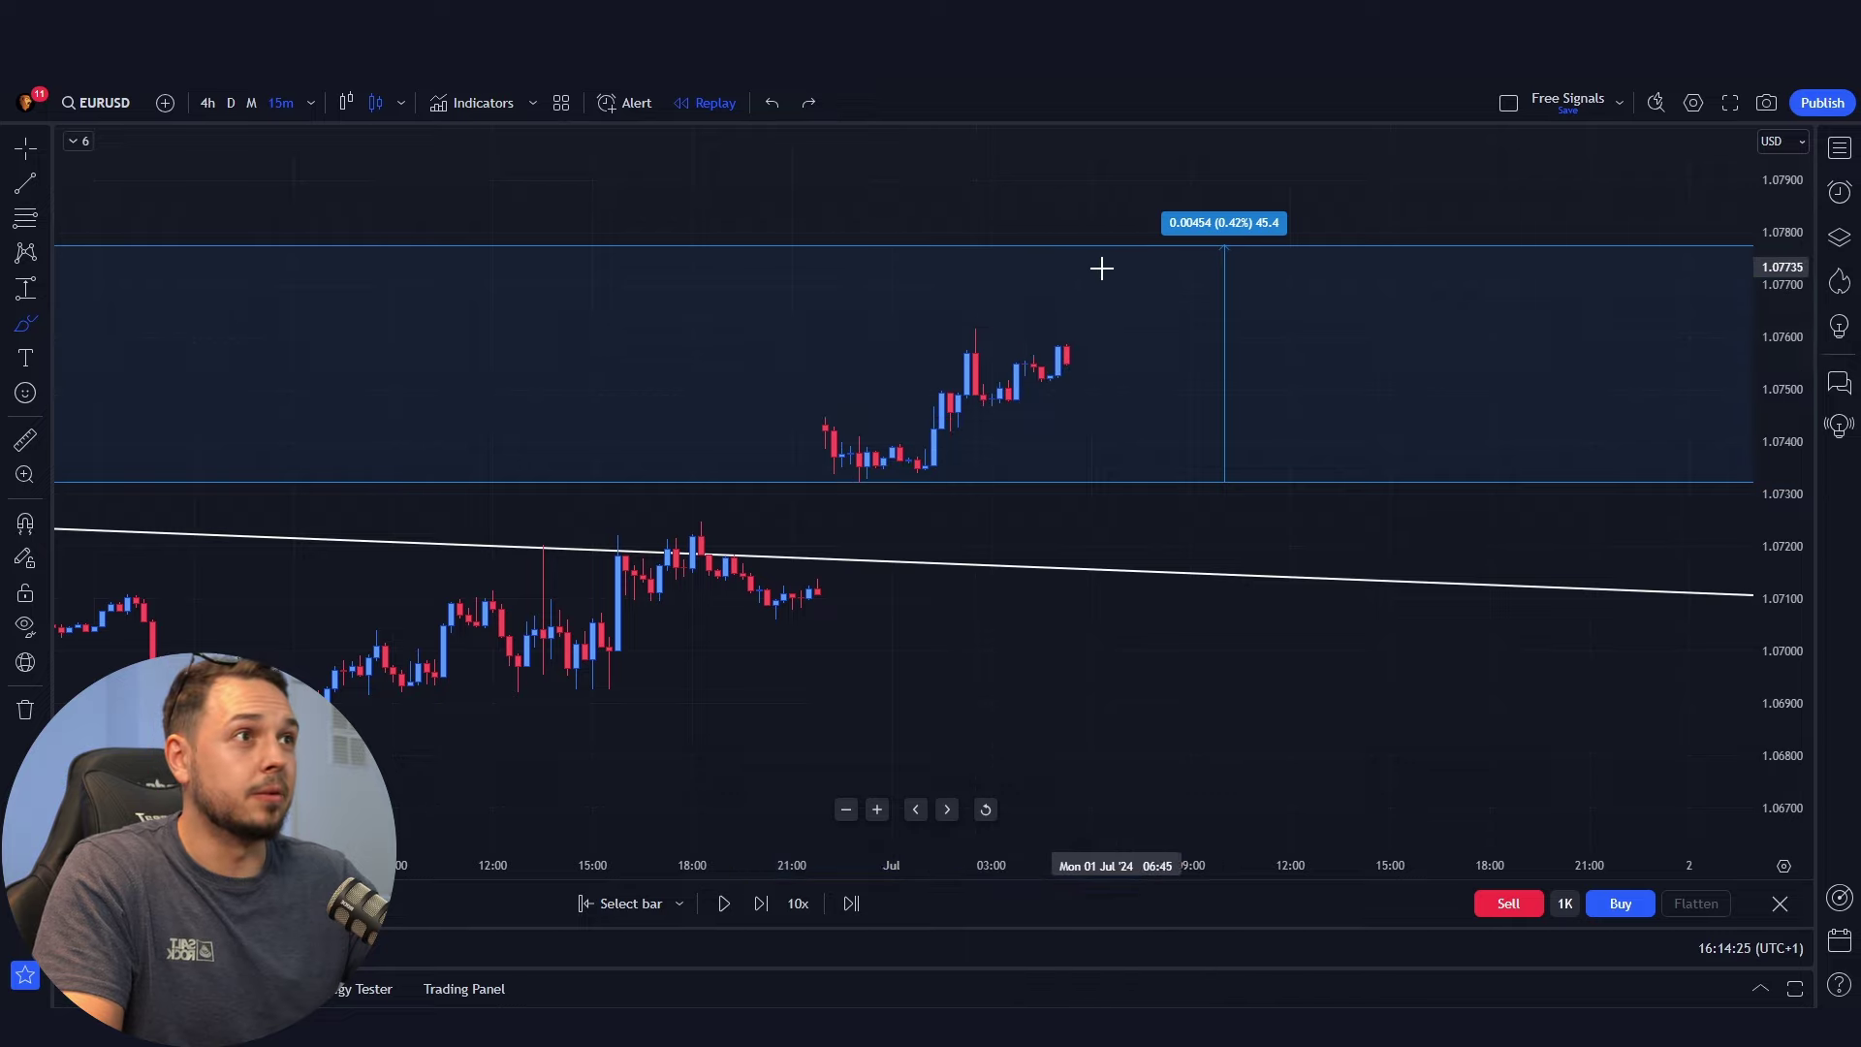
pyautogui.moveTo(1101, 266)
pyautogui.mouseDown()
pyautogui.moveTo(1158, 231)
pyautogui.moveTo(1134, 254)
pyautogui.mouseUp()
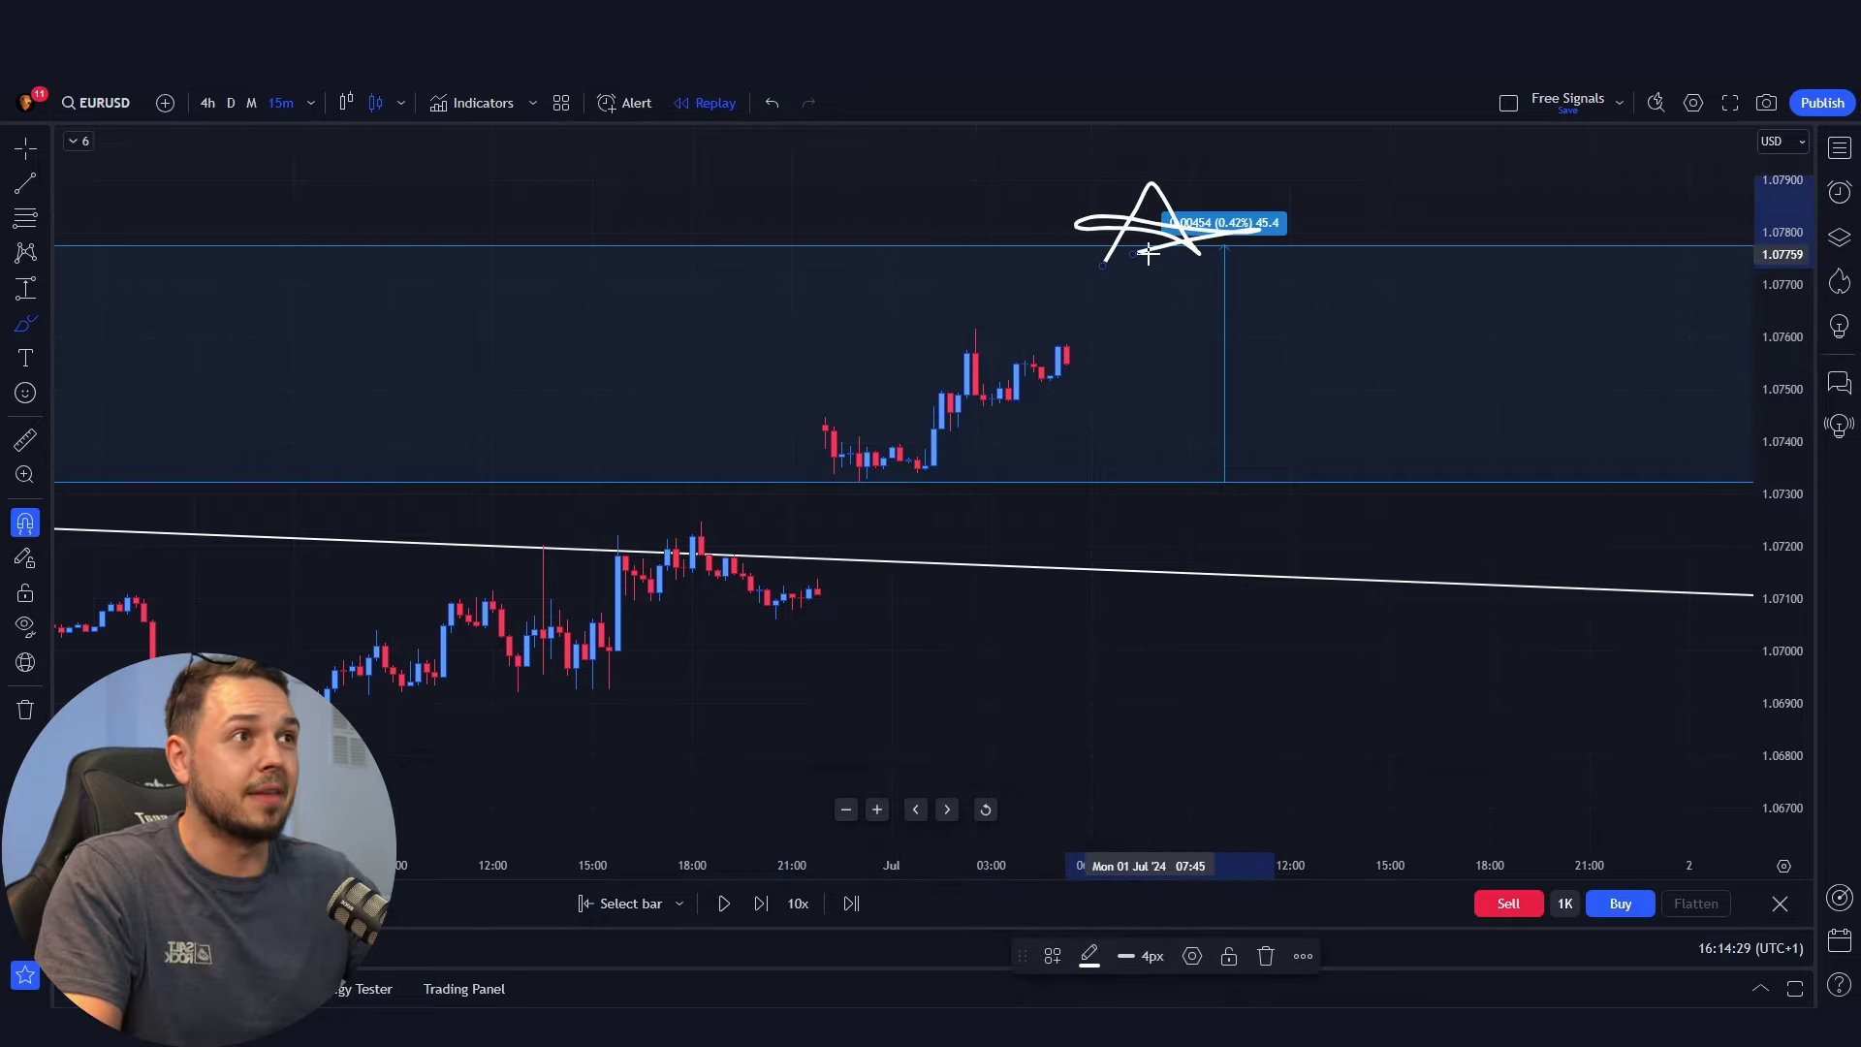
pyautogui.hotkey('ctrl', 'z')
pyautogui.hotkey('ctrl', 'z')
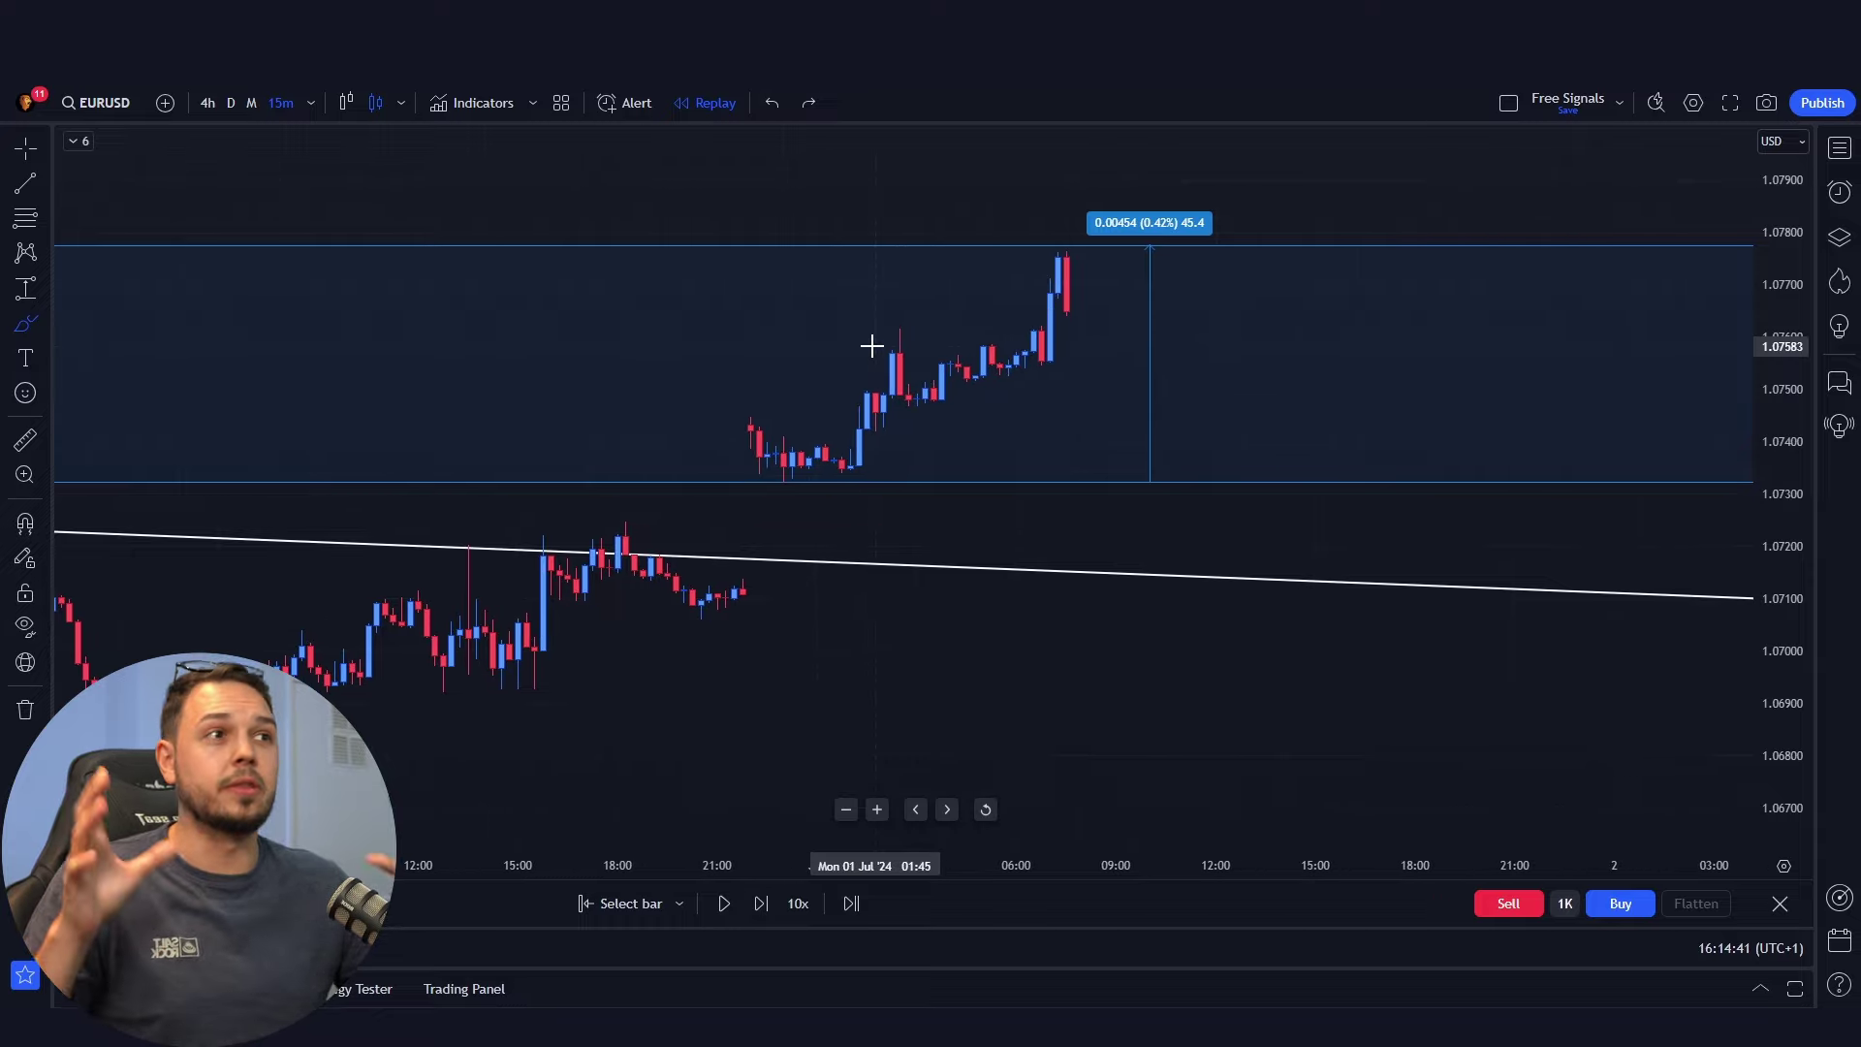
pyautogui.moveTo(1074, 279)
pyautogui.mouseDown()
pyautogui.moveTo(1052, 239)
pyautogui.moveTo(979, 260)
pyautogui.mouseUp()
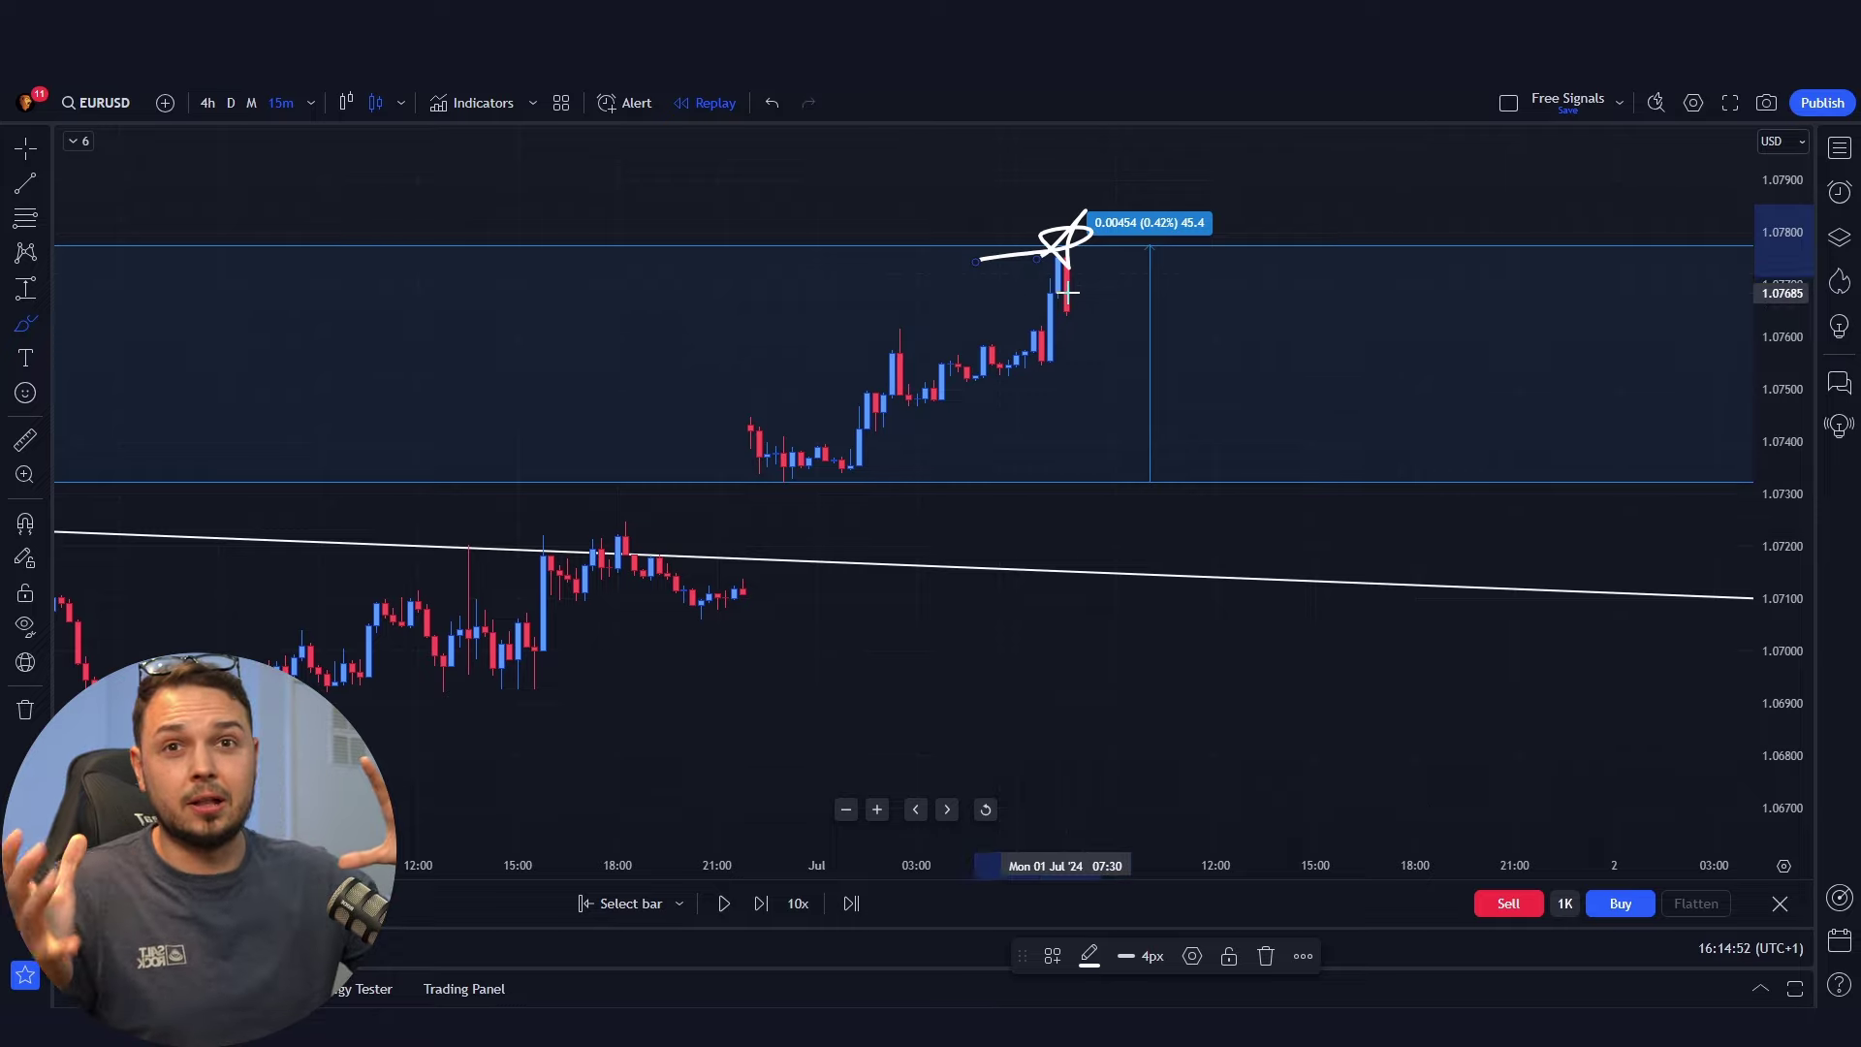
pyautogui.hotkey('ctrl', 'z')
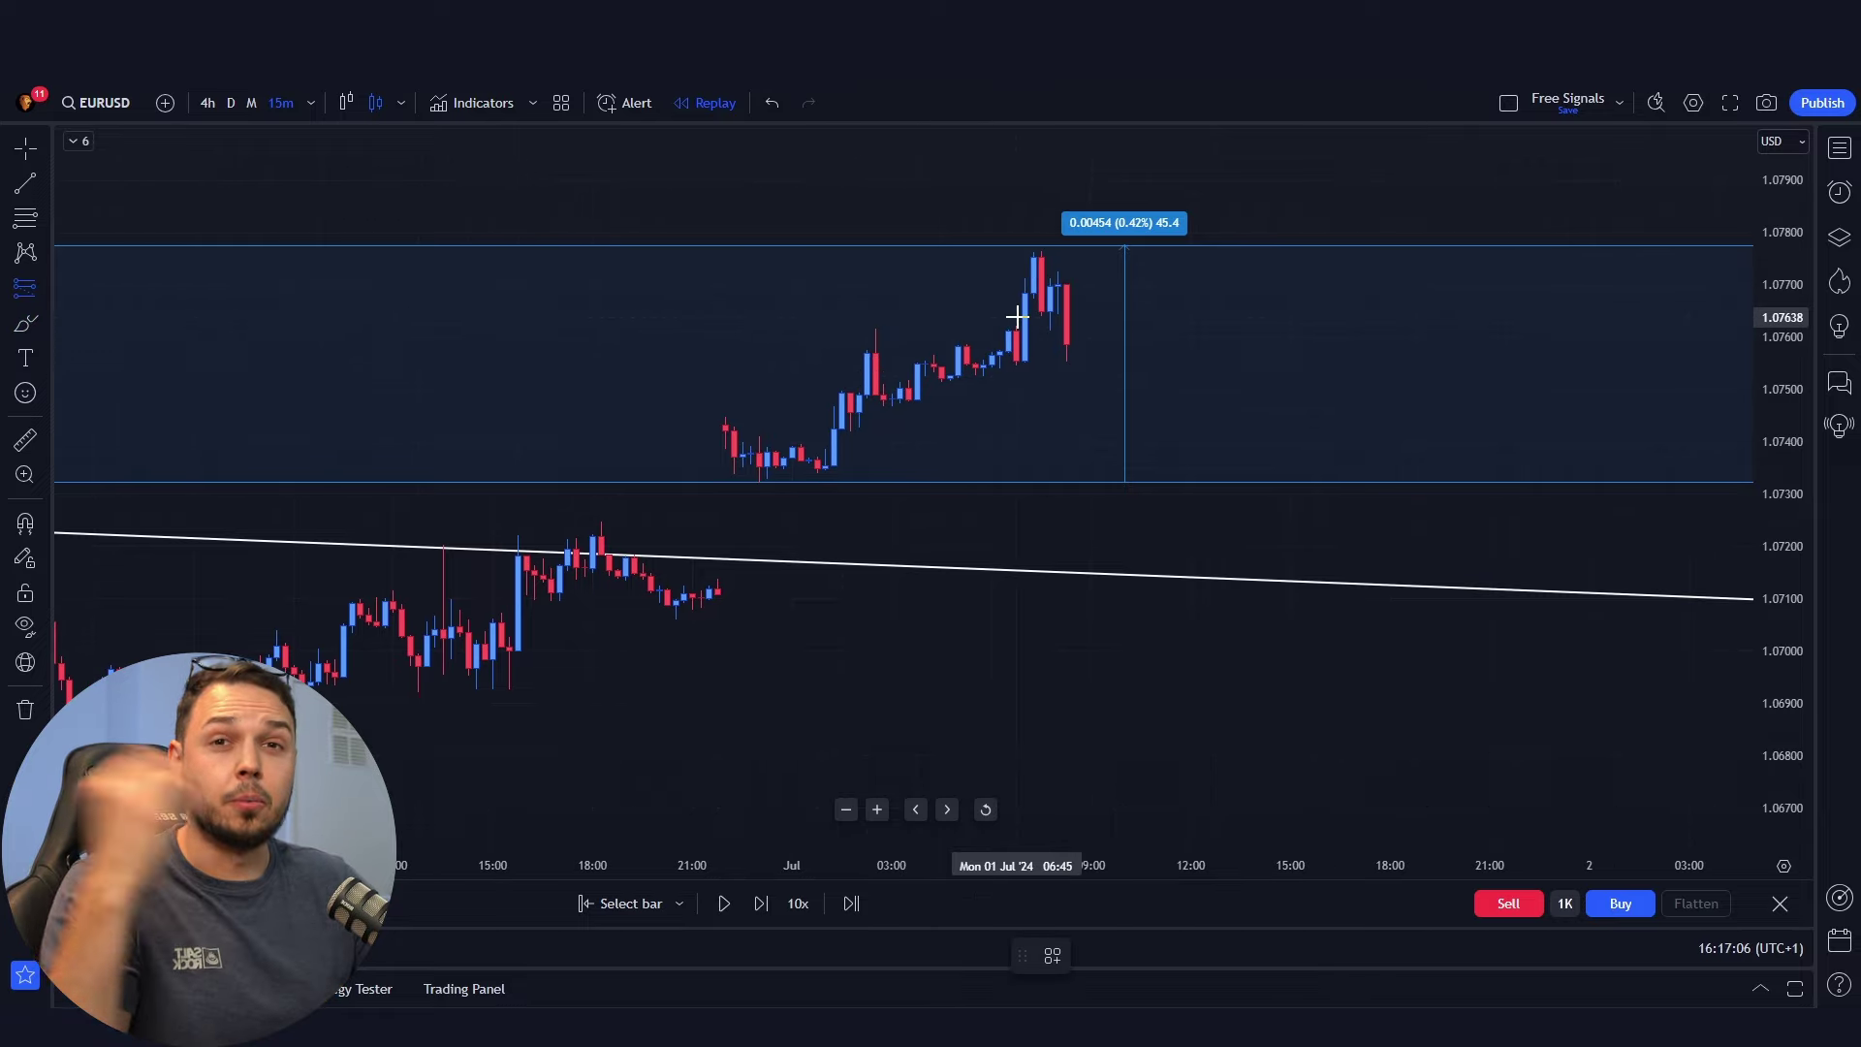
# Place a short position on the latest candle, shift it one bar right, and search indicators for 'atr'.
pyautogui.click(1025, 315)
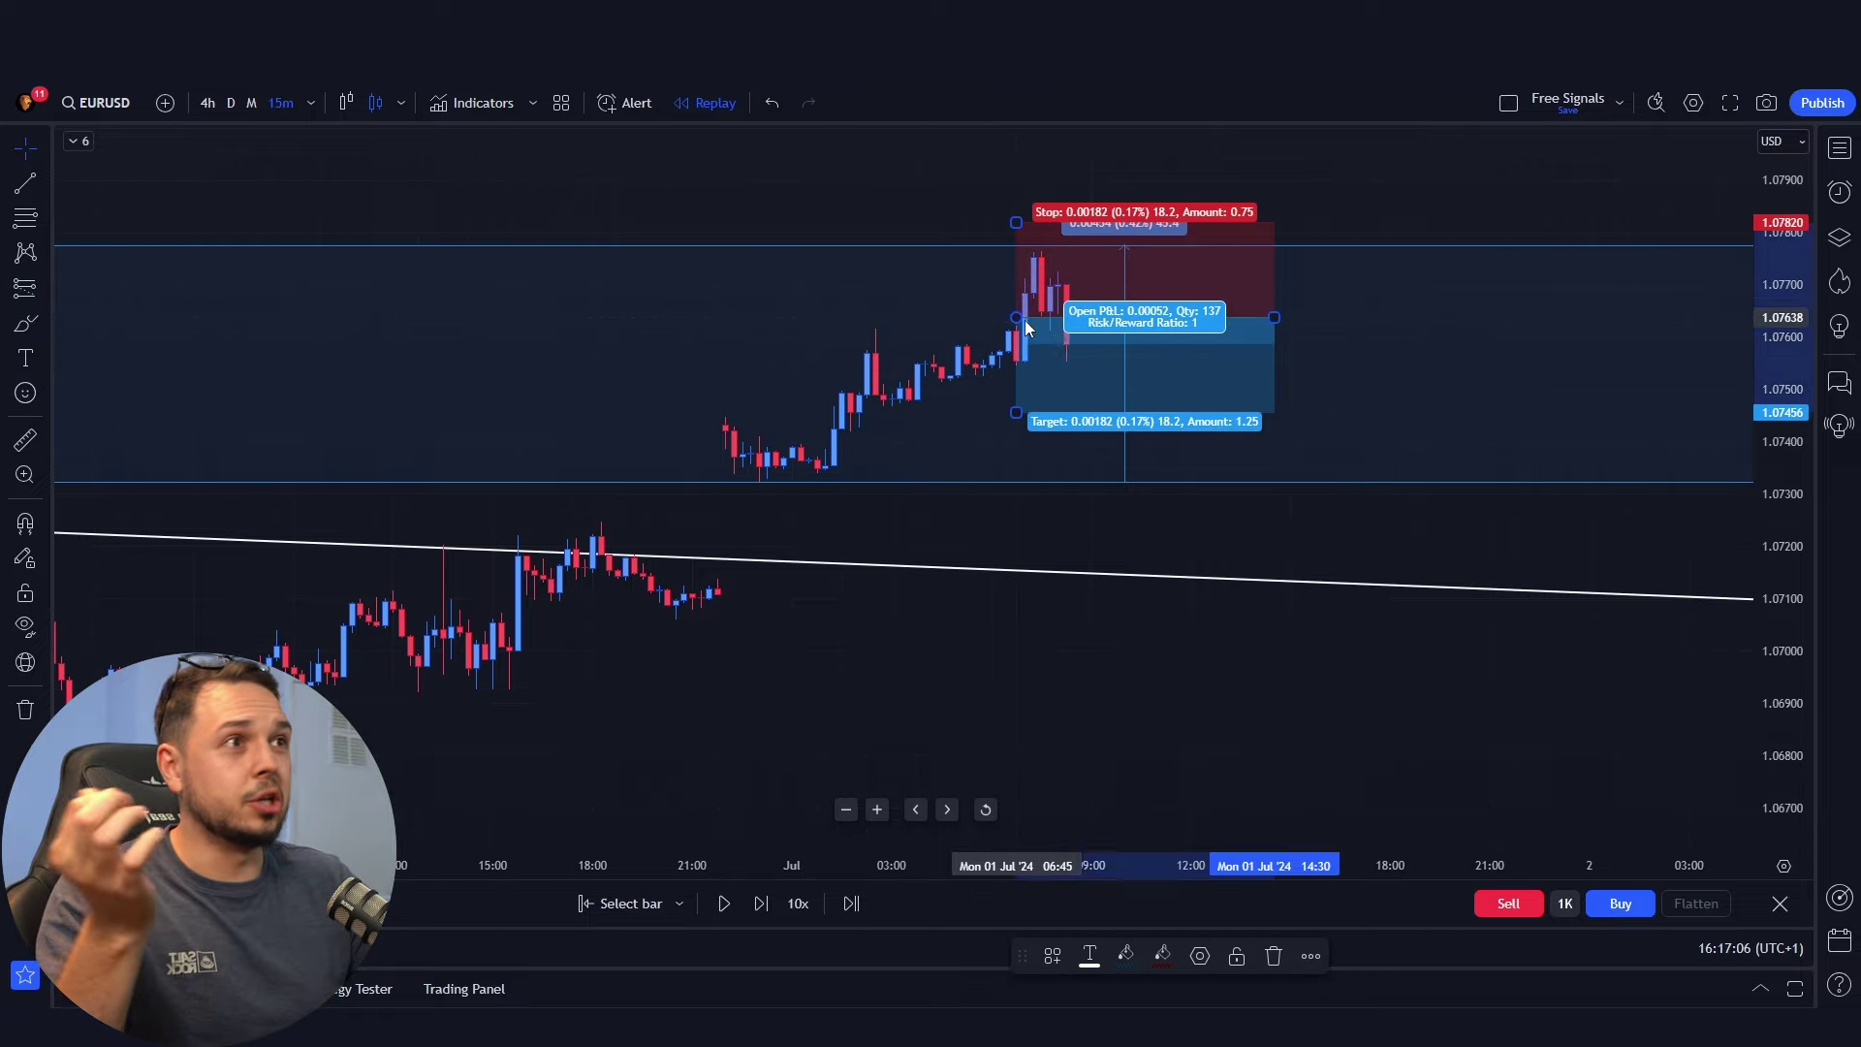
pyautogui.moveTo(1119, 315); pyautogui.dragTo(1081, 320)
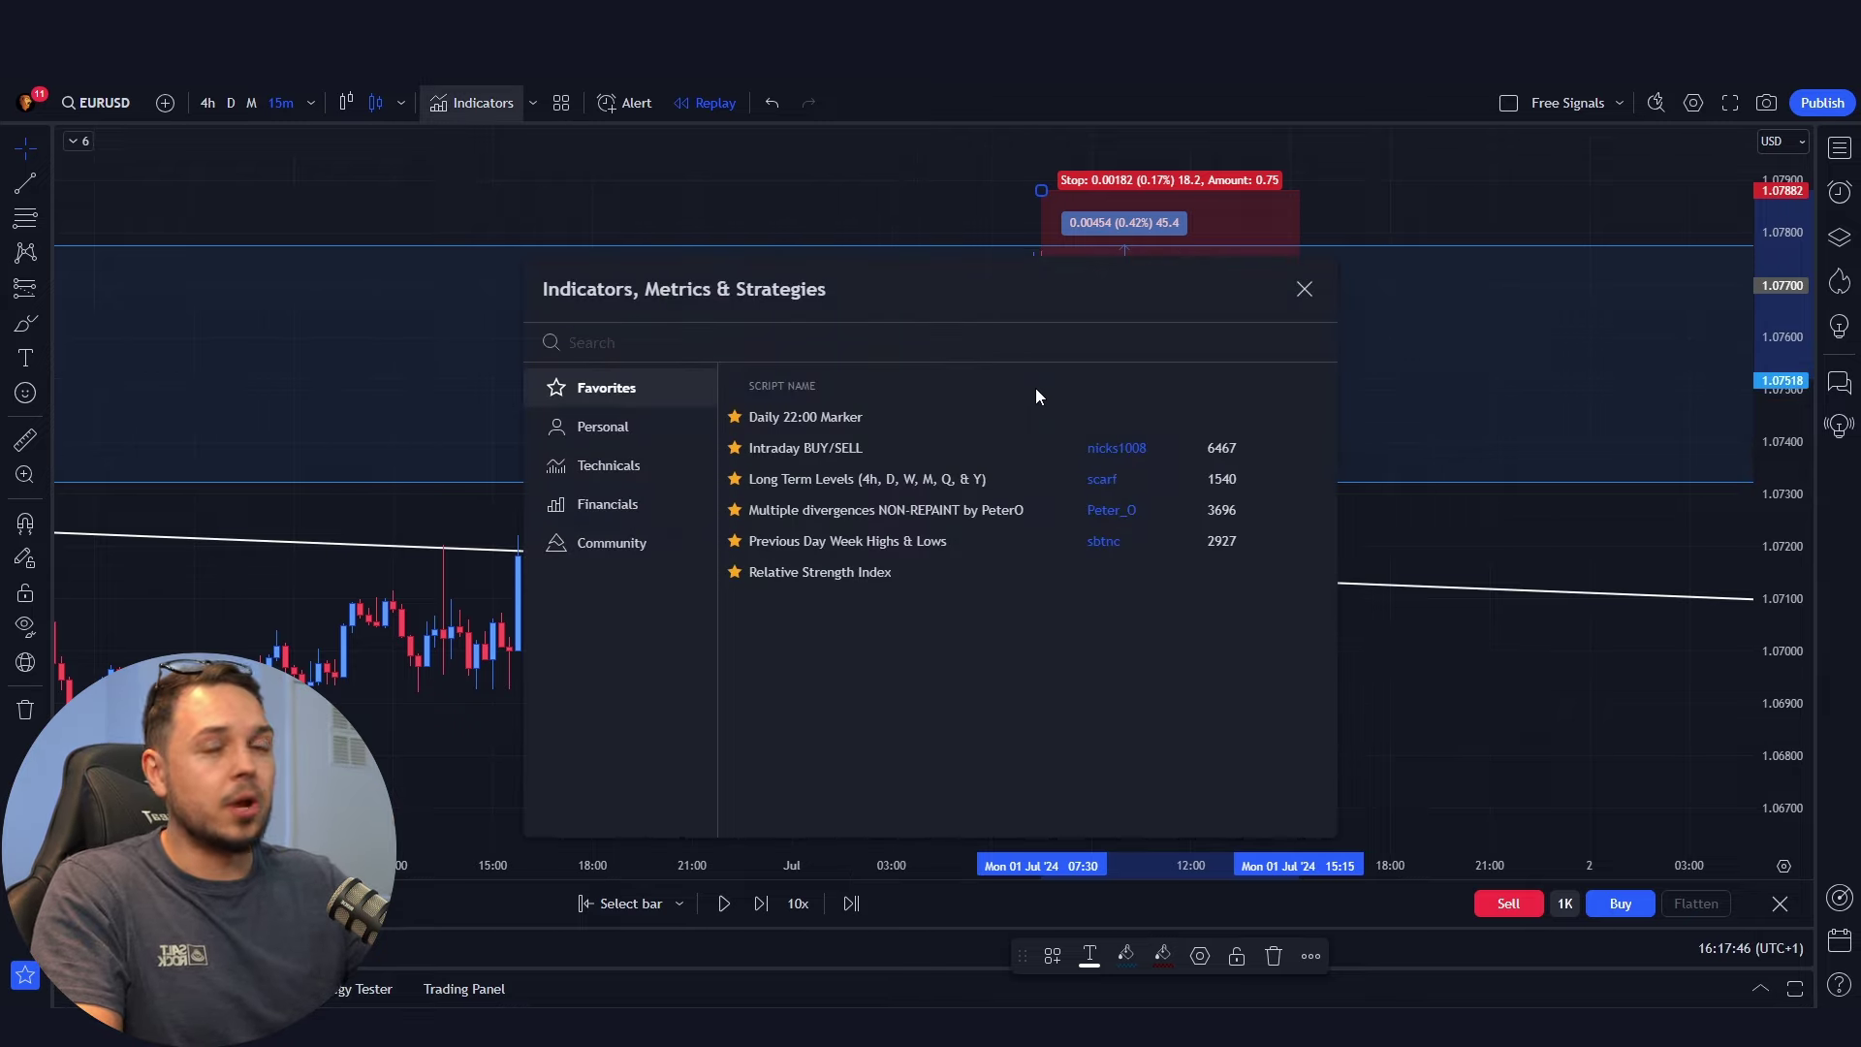
pyautogui.write('atr')
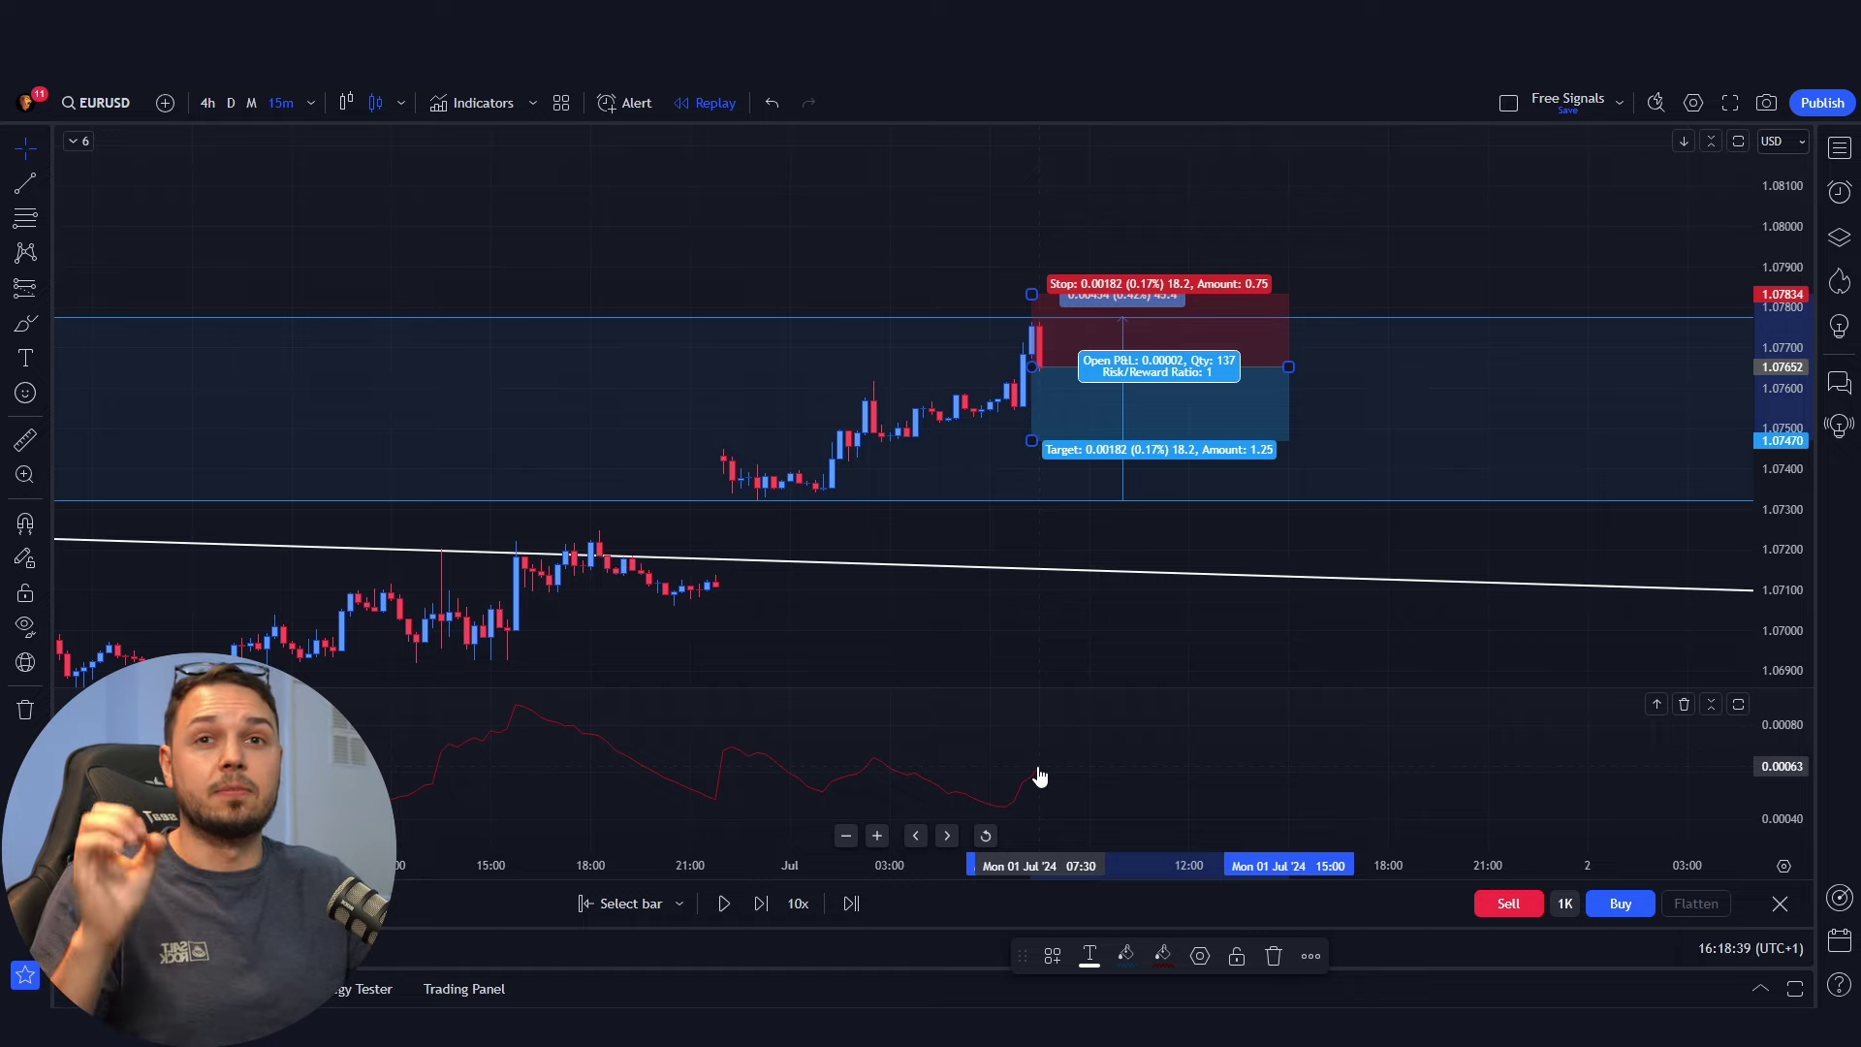
# Set the short position's stop level to 126 ticks (12.6 pips, 1.07778).
pyautogui.doubleClick(1161, 508)
pyautogui.doubleClick(896, 721)
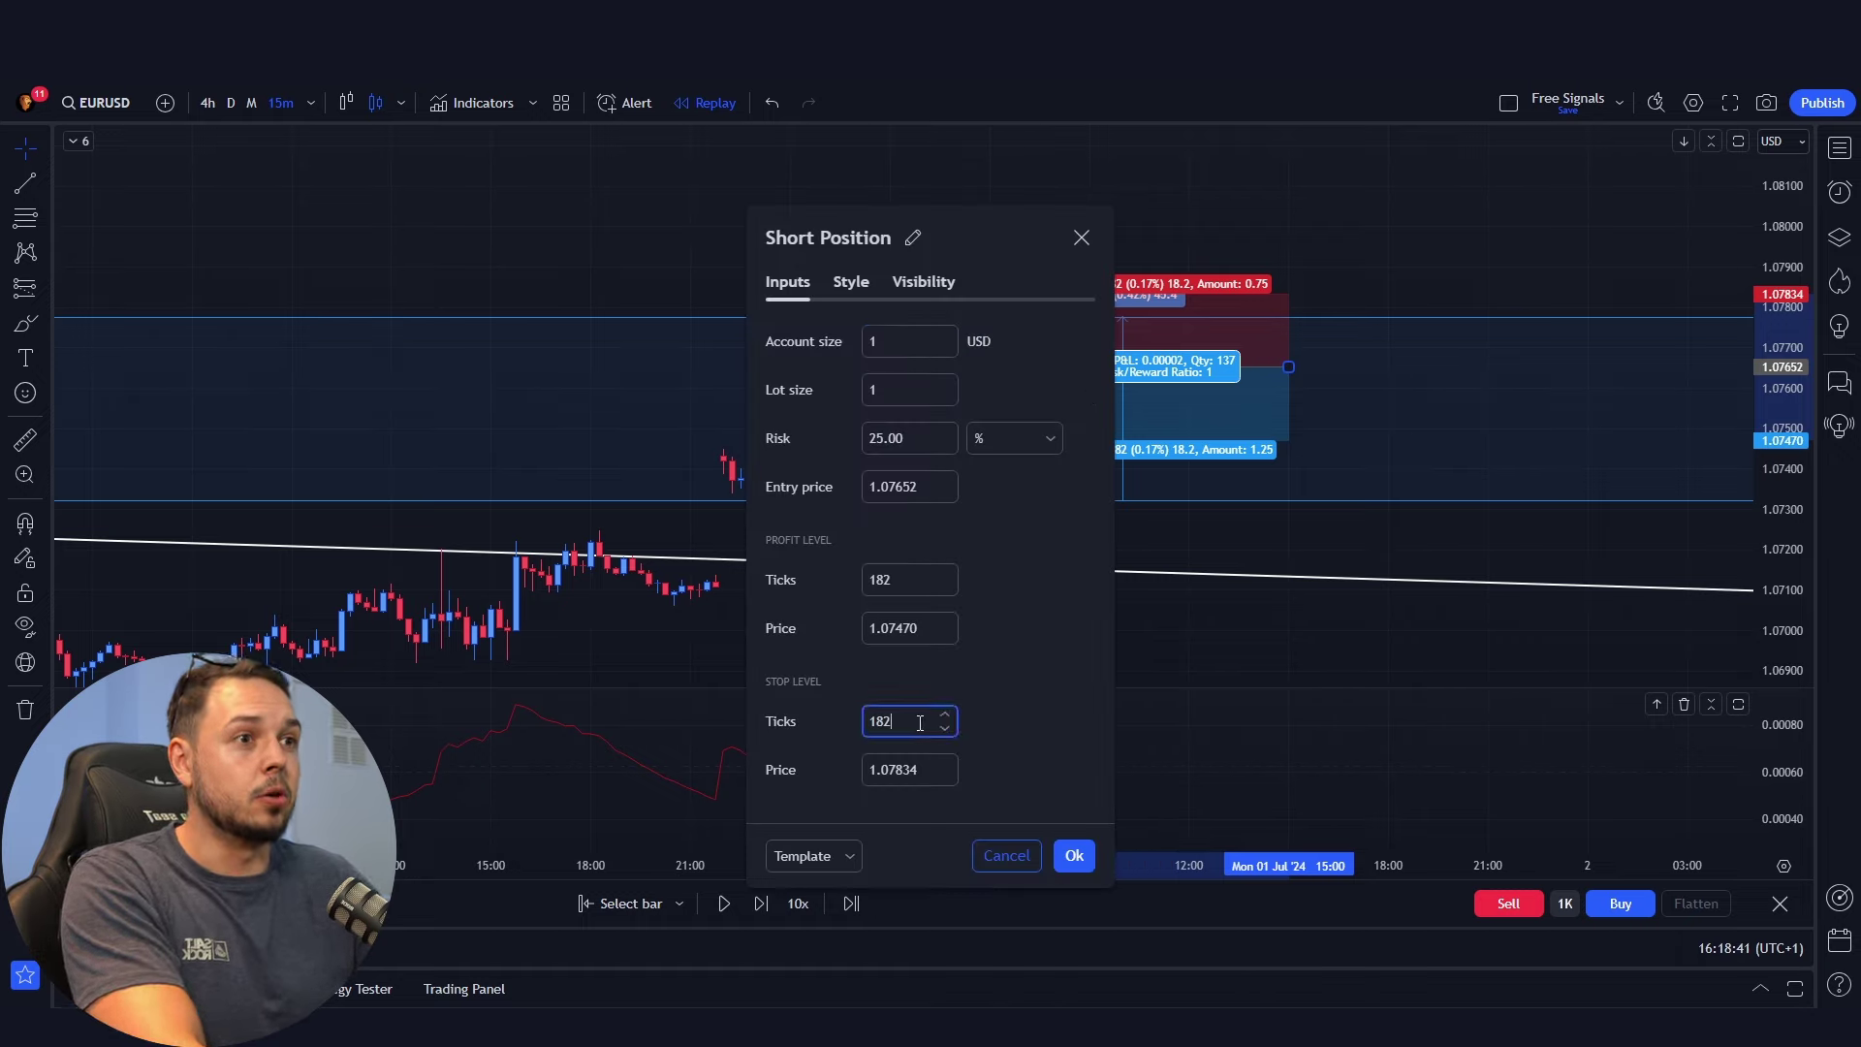
pyautogui.write('126')
pyautogui.press('Return')
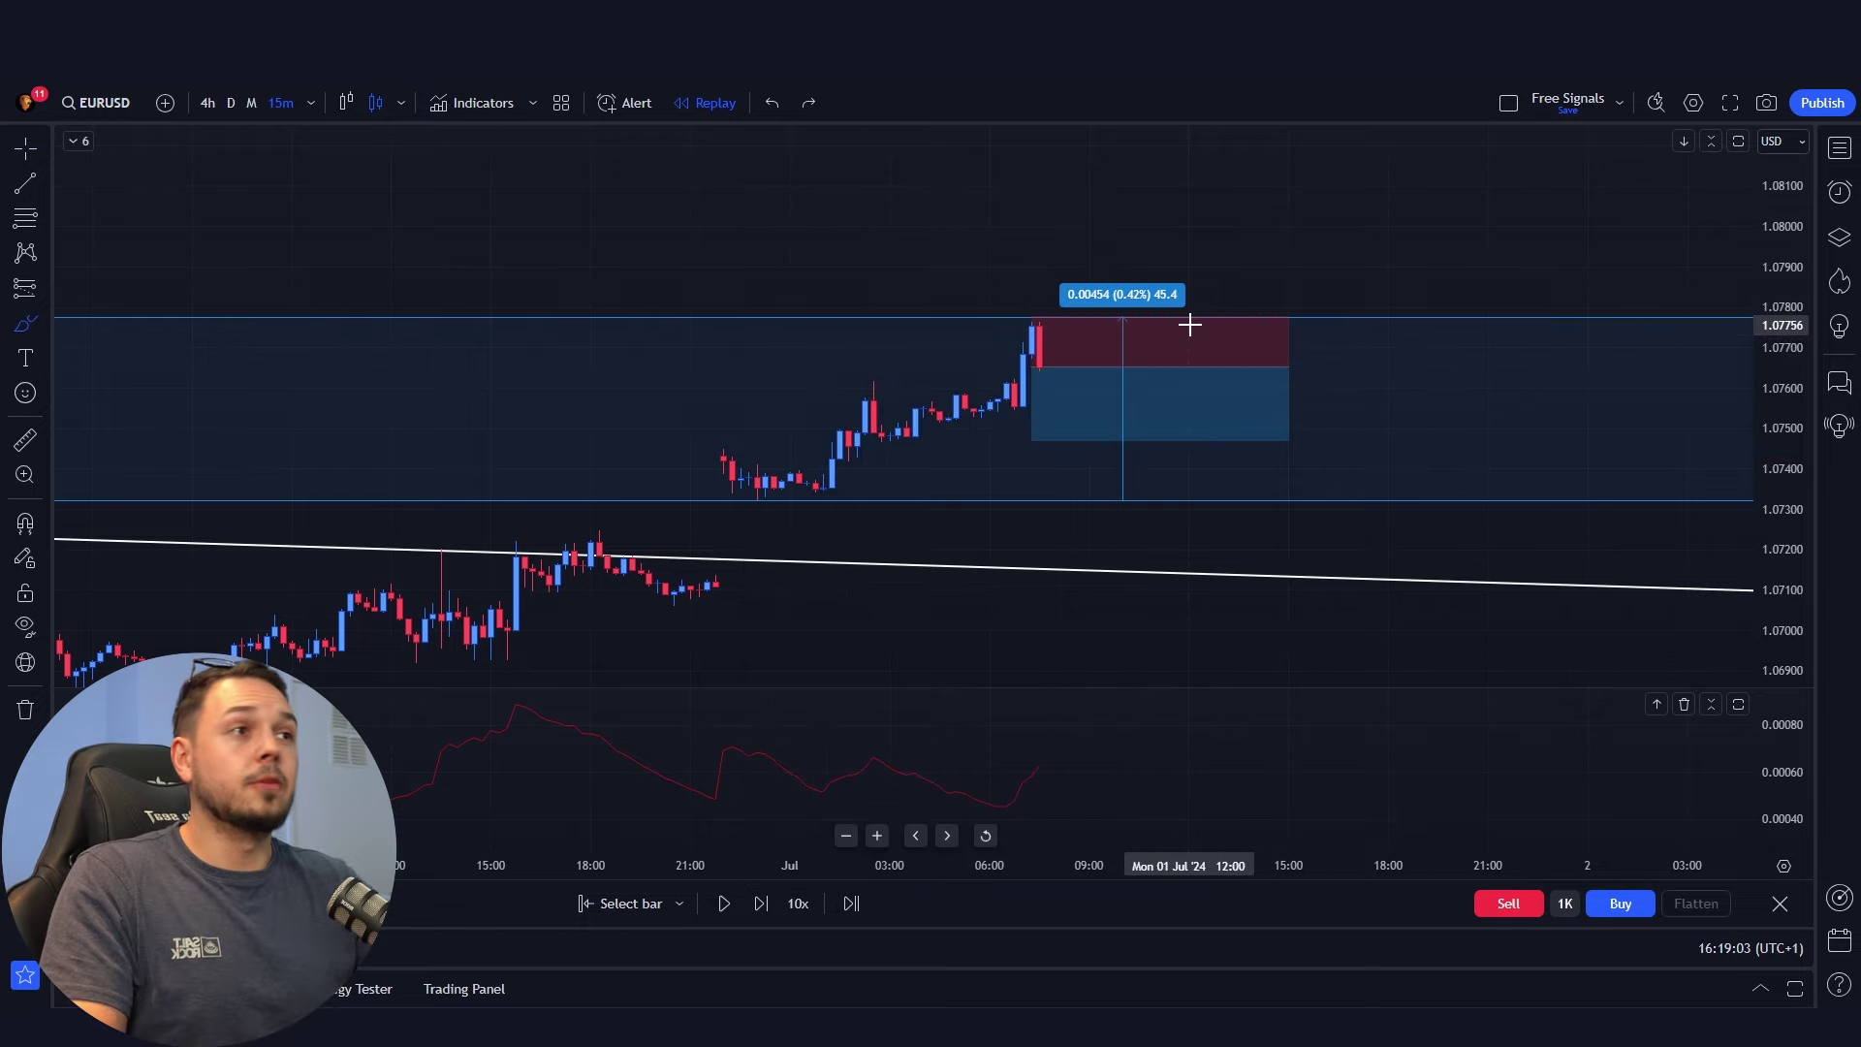
# Lower the position's target to 1.07324, giving a 2.6 risk/reward ratio.
pyautogui.moveTo(1188, 321)
pyautogui.mouseDown()
pyautogui.moveTo(1011, 319)
pyautogui.moveTo(1124, 319)
pyautogui.mouseUp()
pyautogui.hotkey('ctrl', 'z')
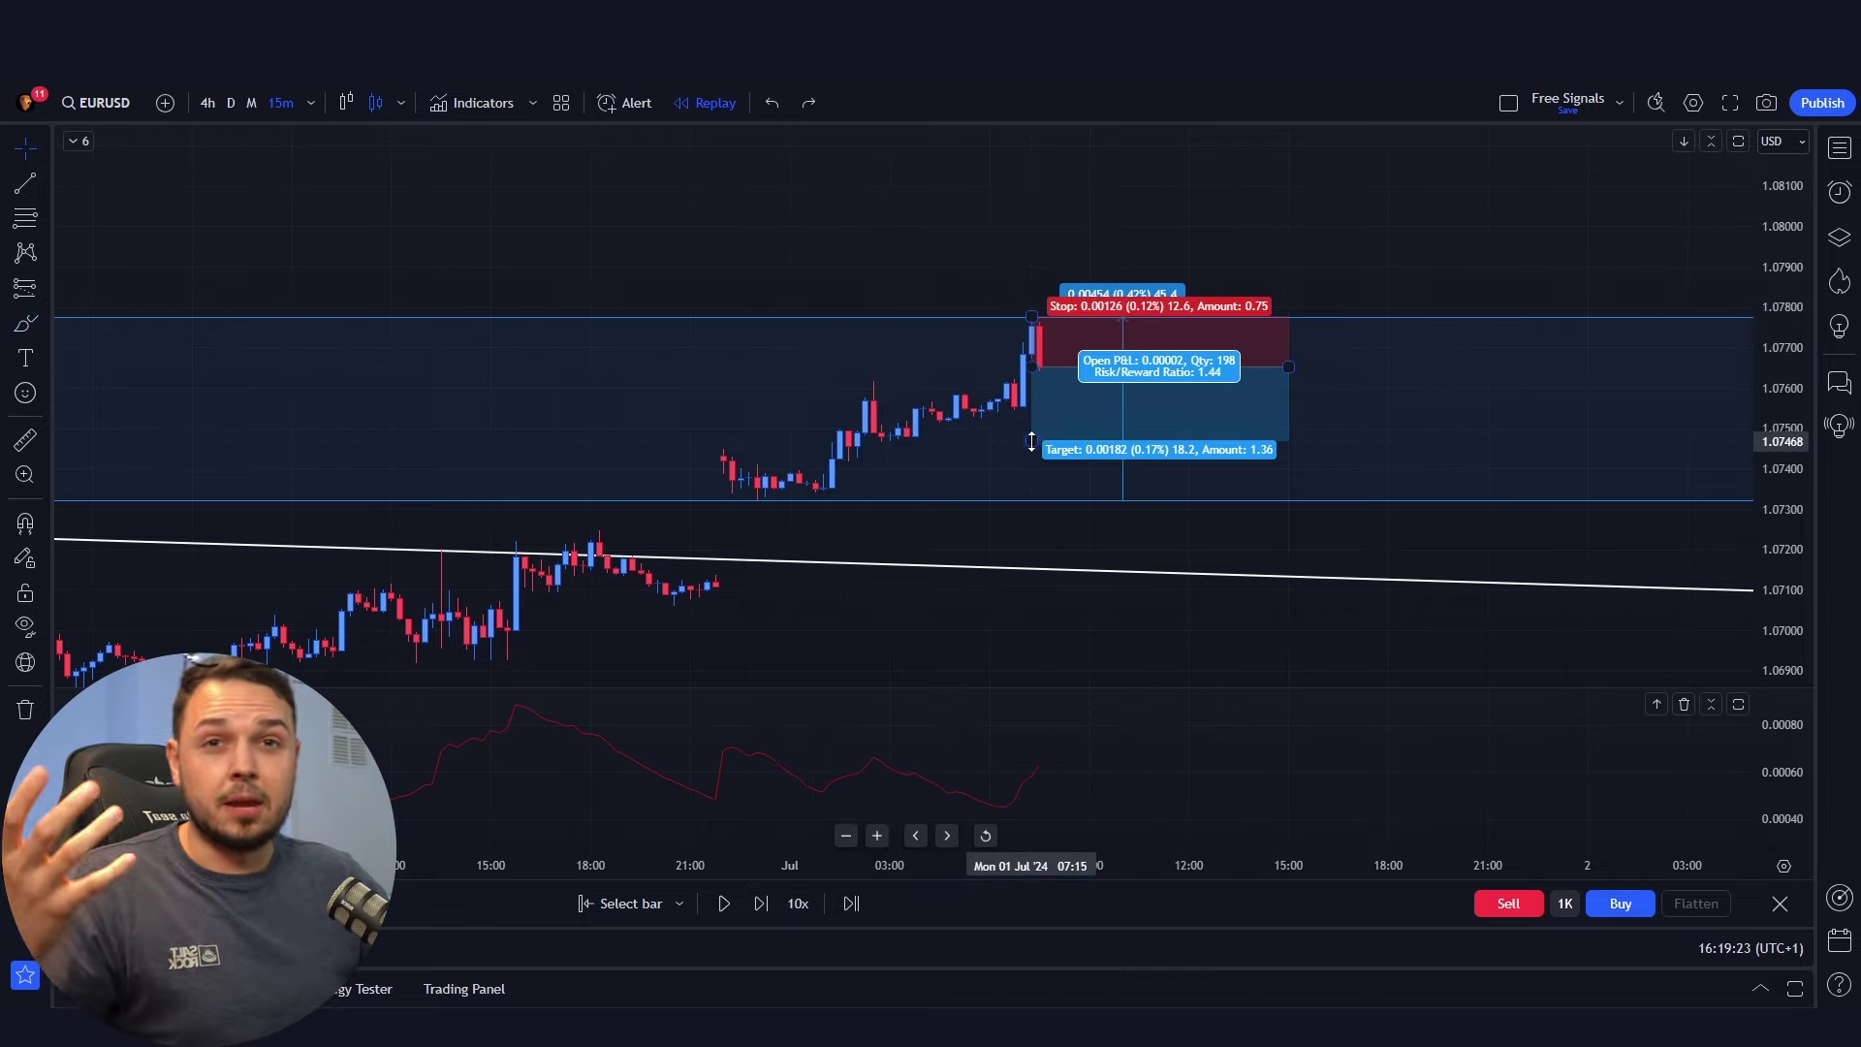
pyautogui.moveTo(1031, 442); pyautogui.dragTo(962, 500)
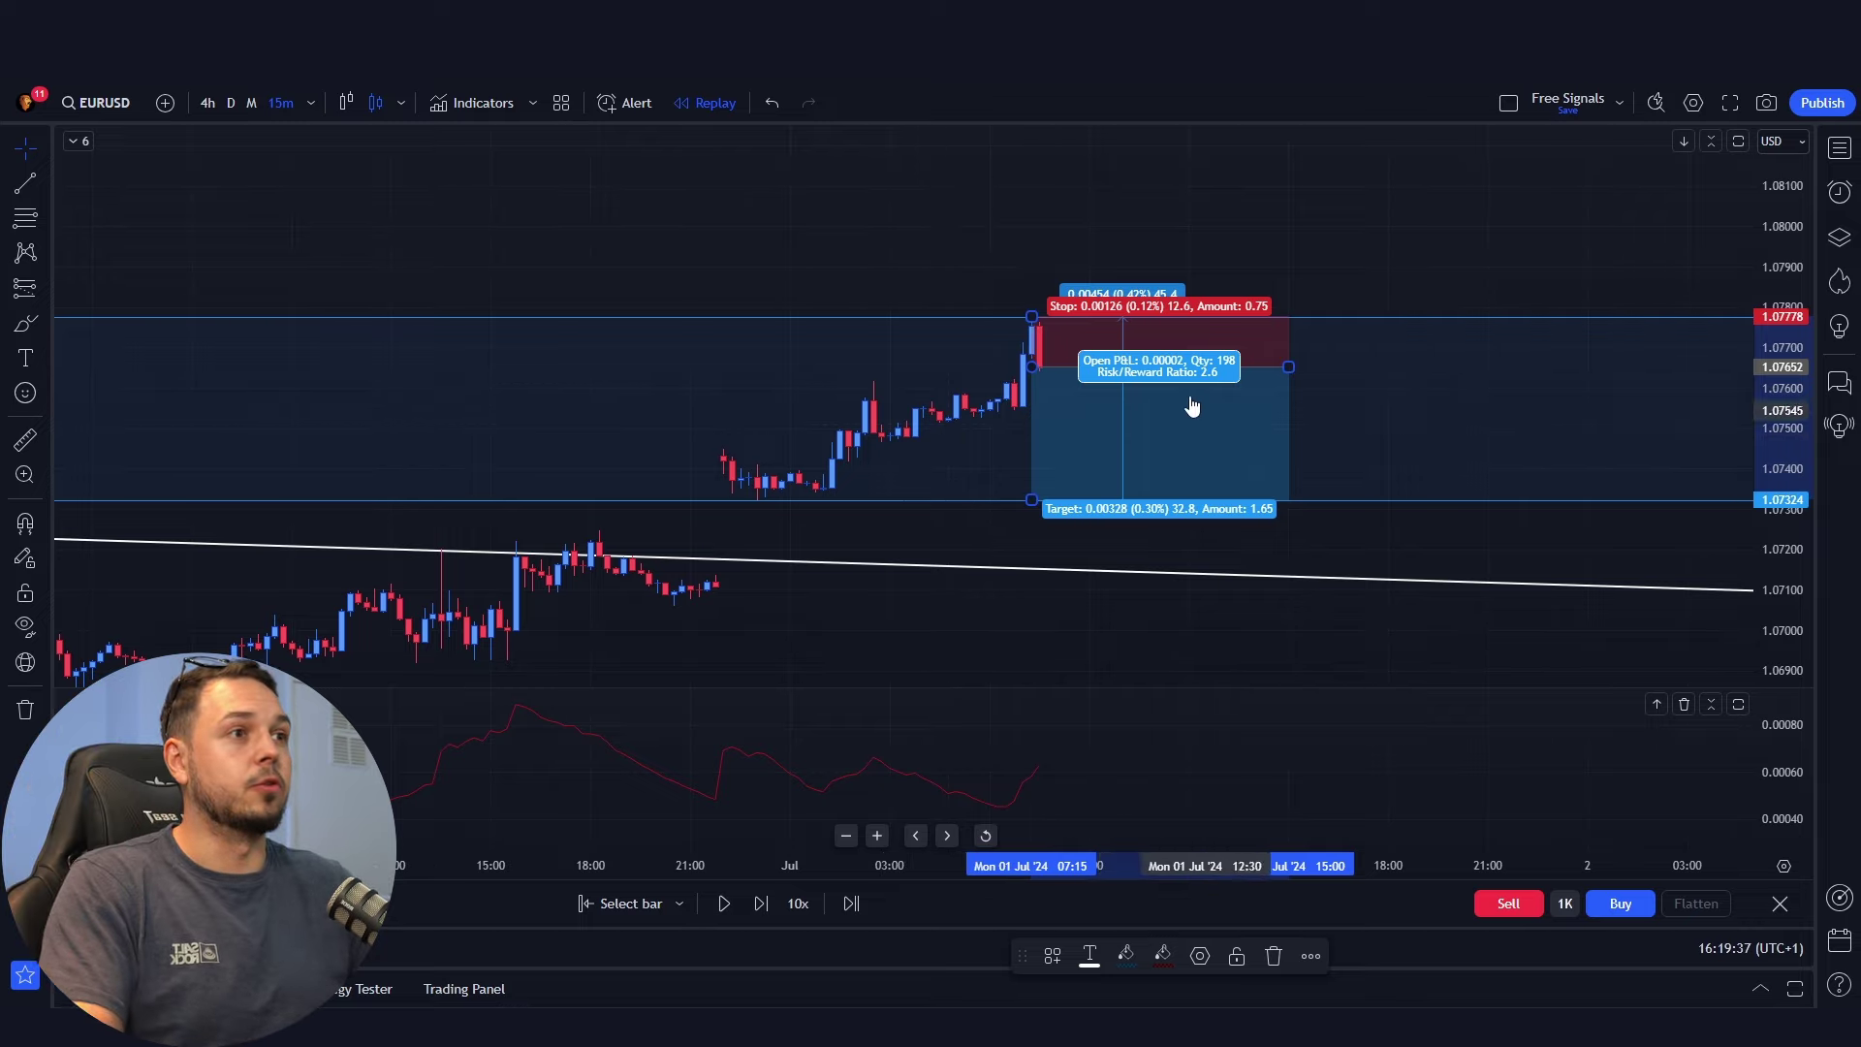
# Select the short position and stretch its right edge to a later time.
pyautogui.click(25, 322)
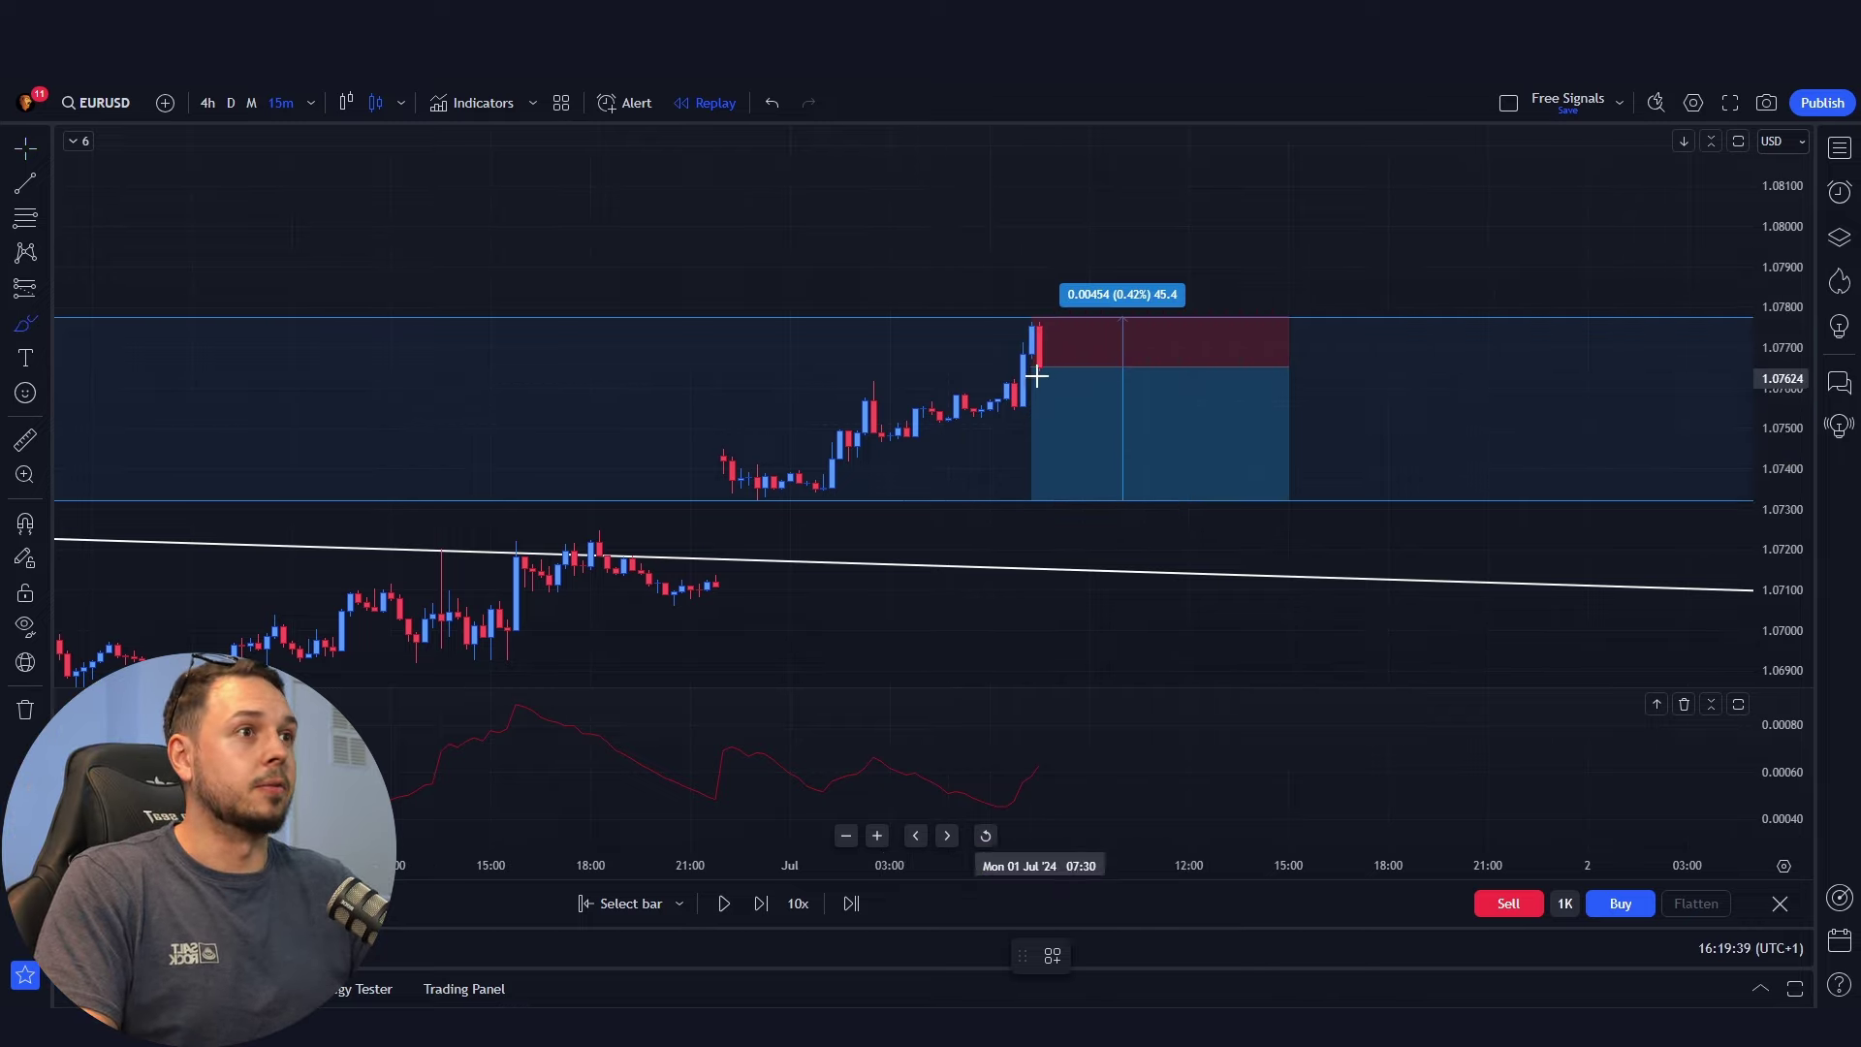
pyautogui.press('Escape')
pyautogui.click(1143, 437)
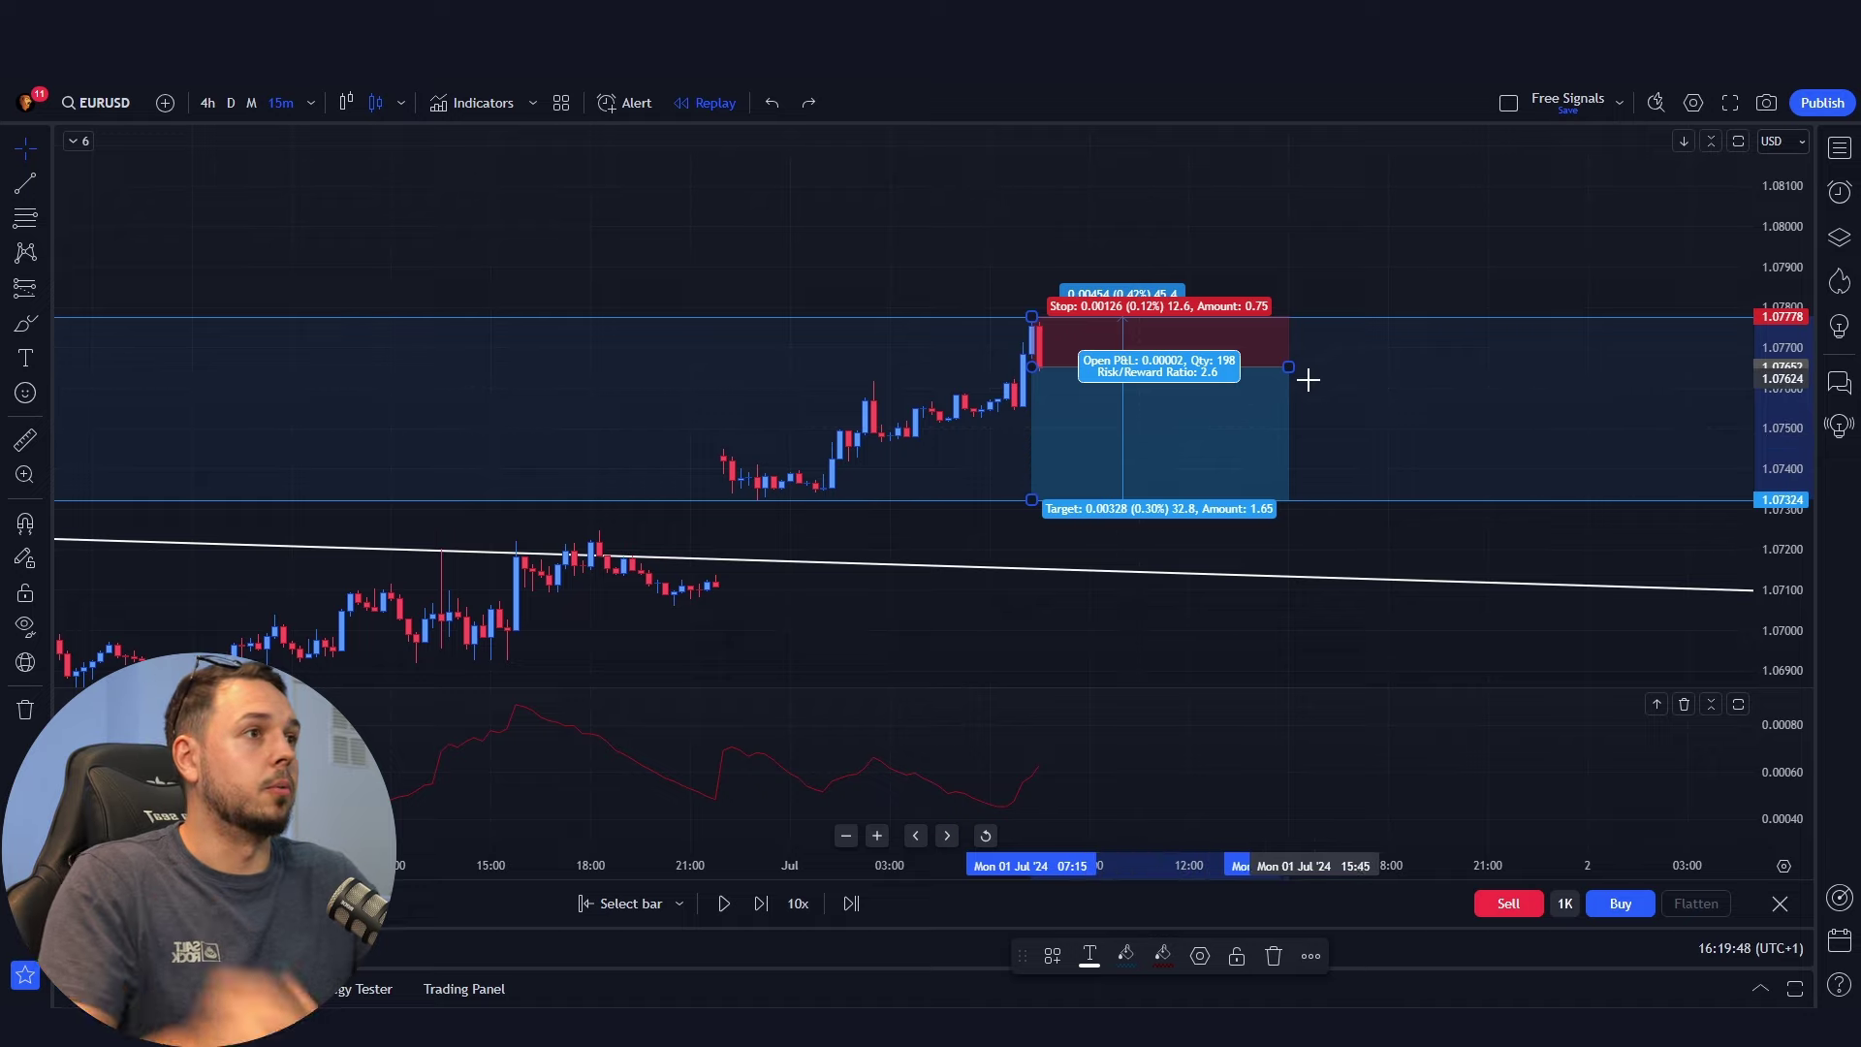
pyautogui.moveTo(1290, 368); pyautogui.dragTo(1395, 354)
pyautogui.click(1211, 194)
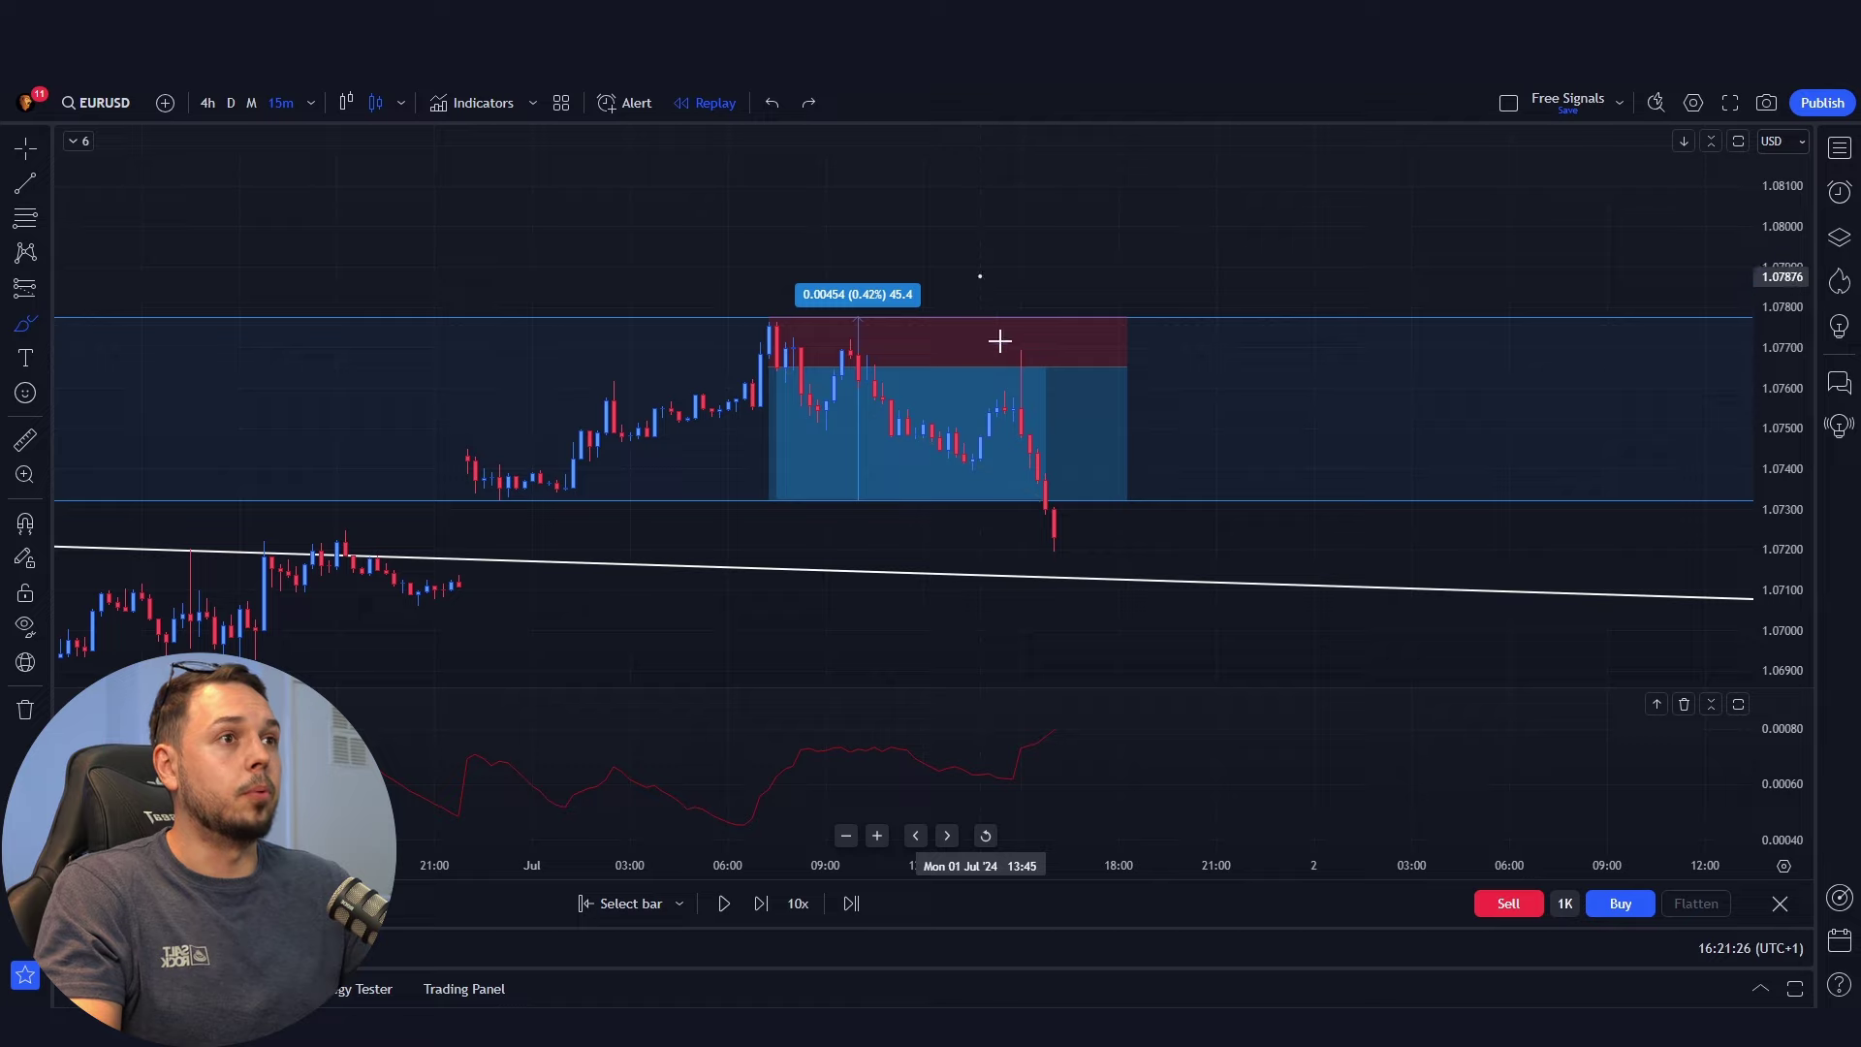
# Drag the price range's lower edge to 1.07200 so it spans 57.7 pips (0.54%).
pyautogui.moveTo(989, 285); pyautogui.dragTo(1055, 465)
pyautogui.hotkey('ctrl', 'z')
pyautogui.moveTo(1093, 551); pyautogui.dragTo(1003, 535)
pyautogui.hotkey('ctrl', 'z')
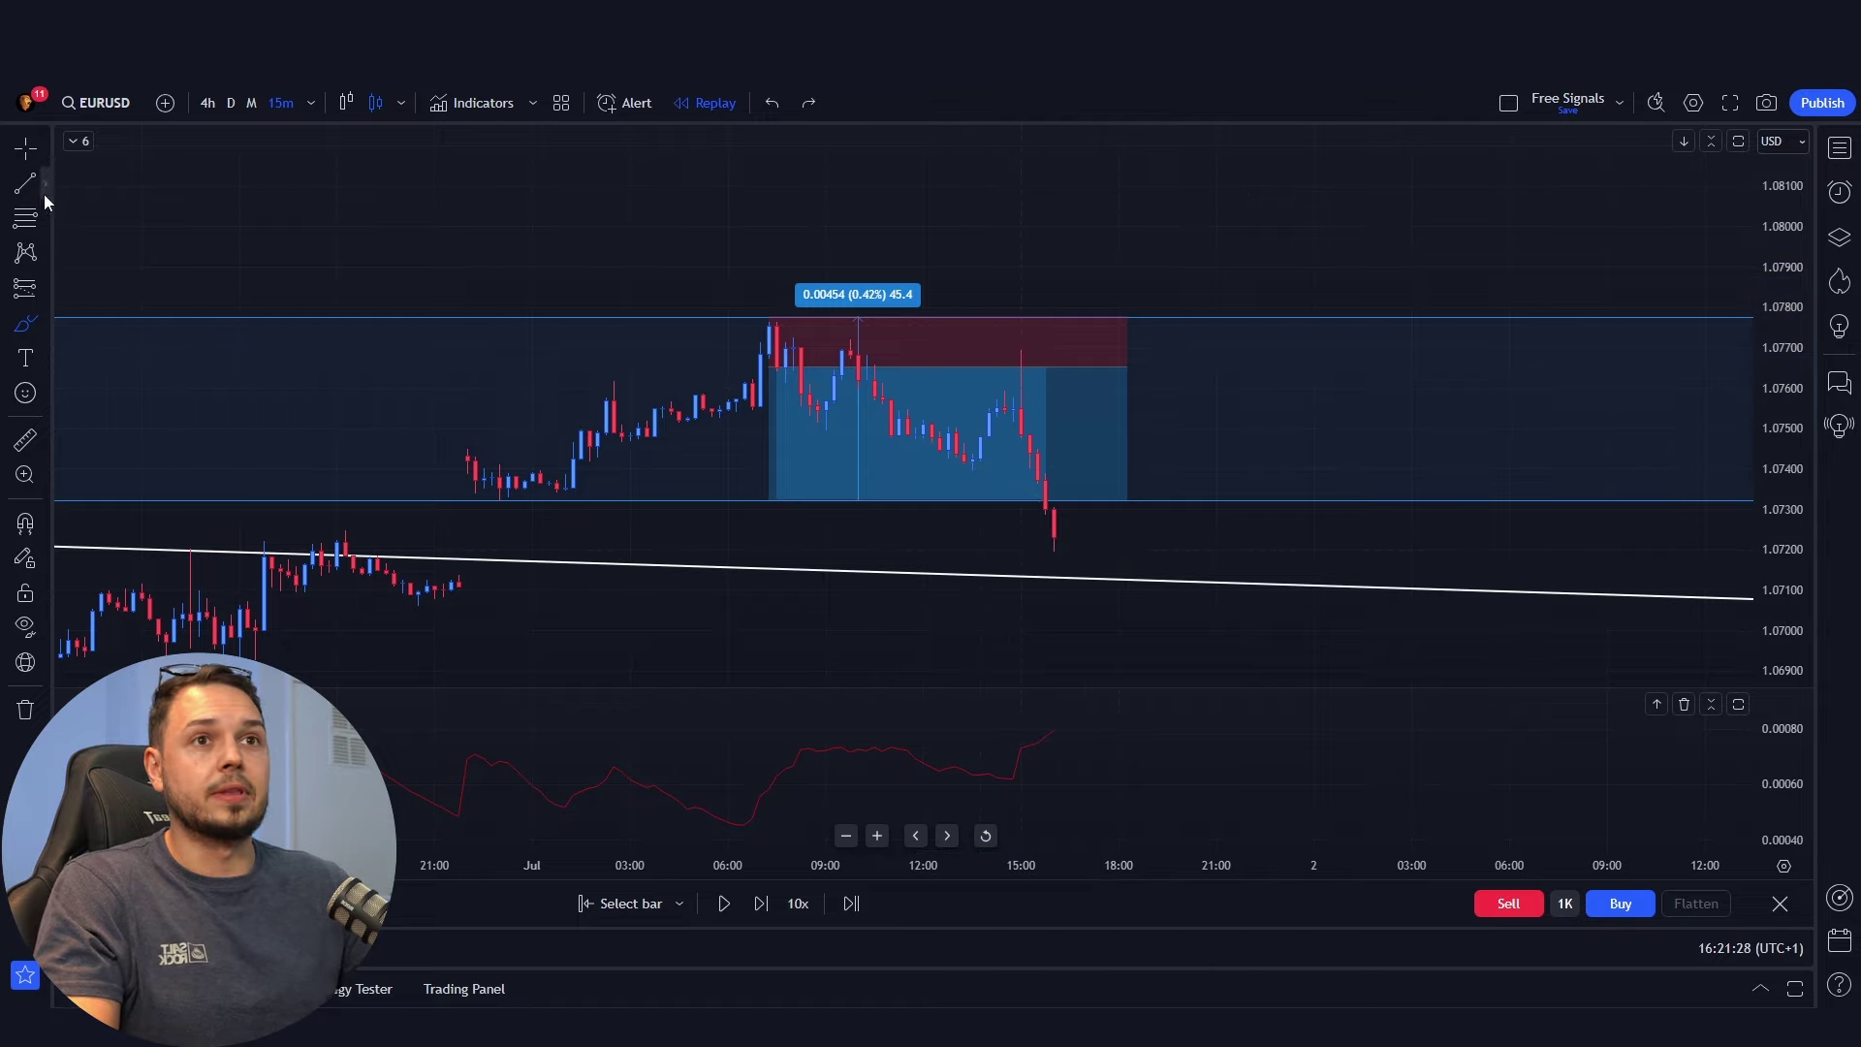
pyautogui.click(25, 182)
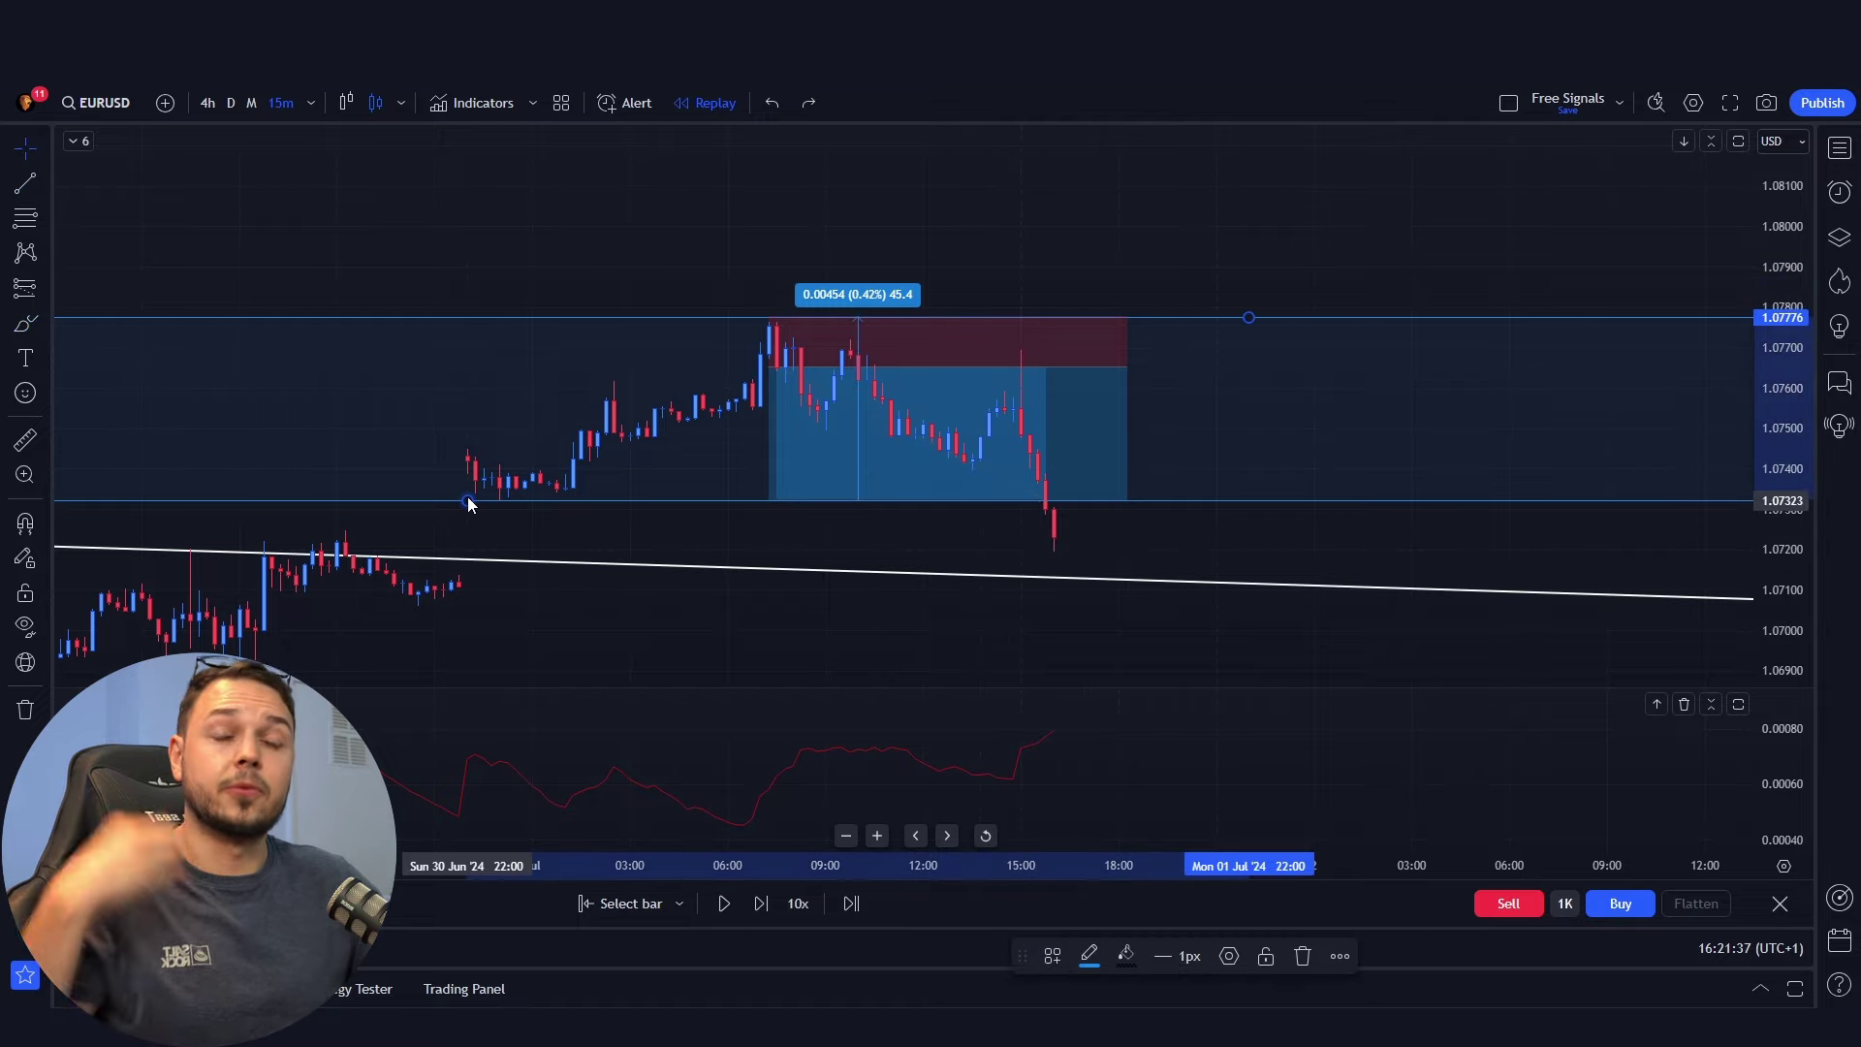
pyautogui.moveTo(468, 503); pyautogui.dragTo(1339, 550)
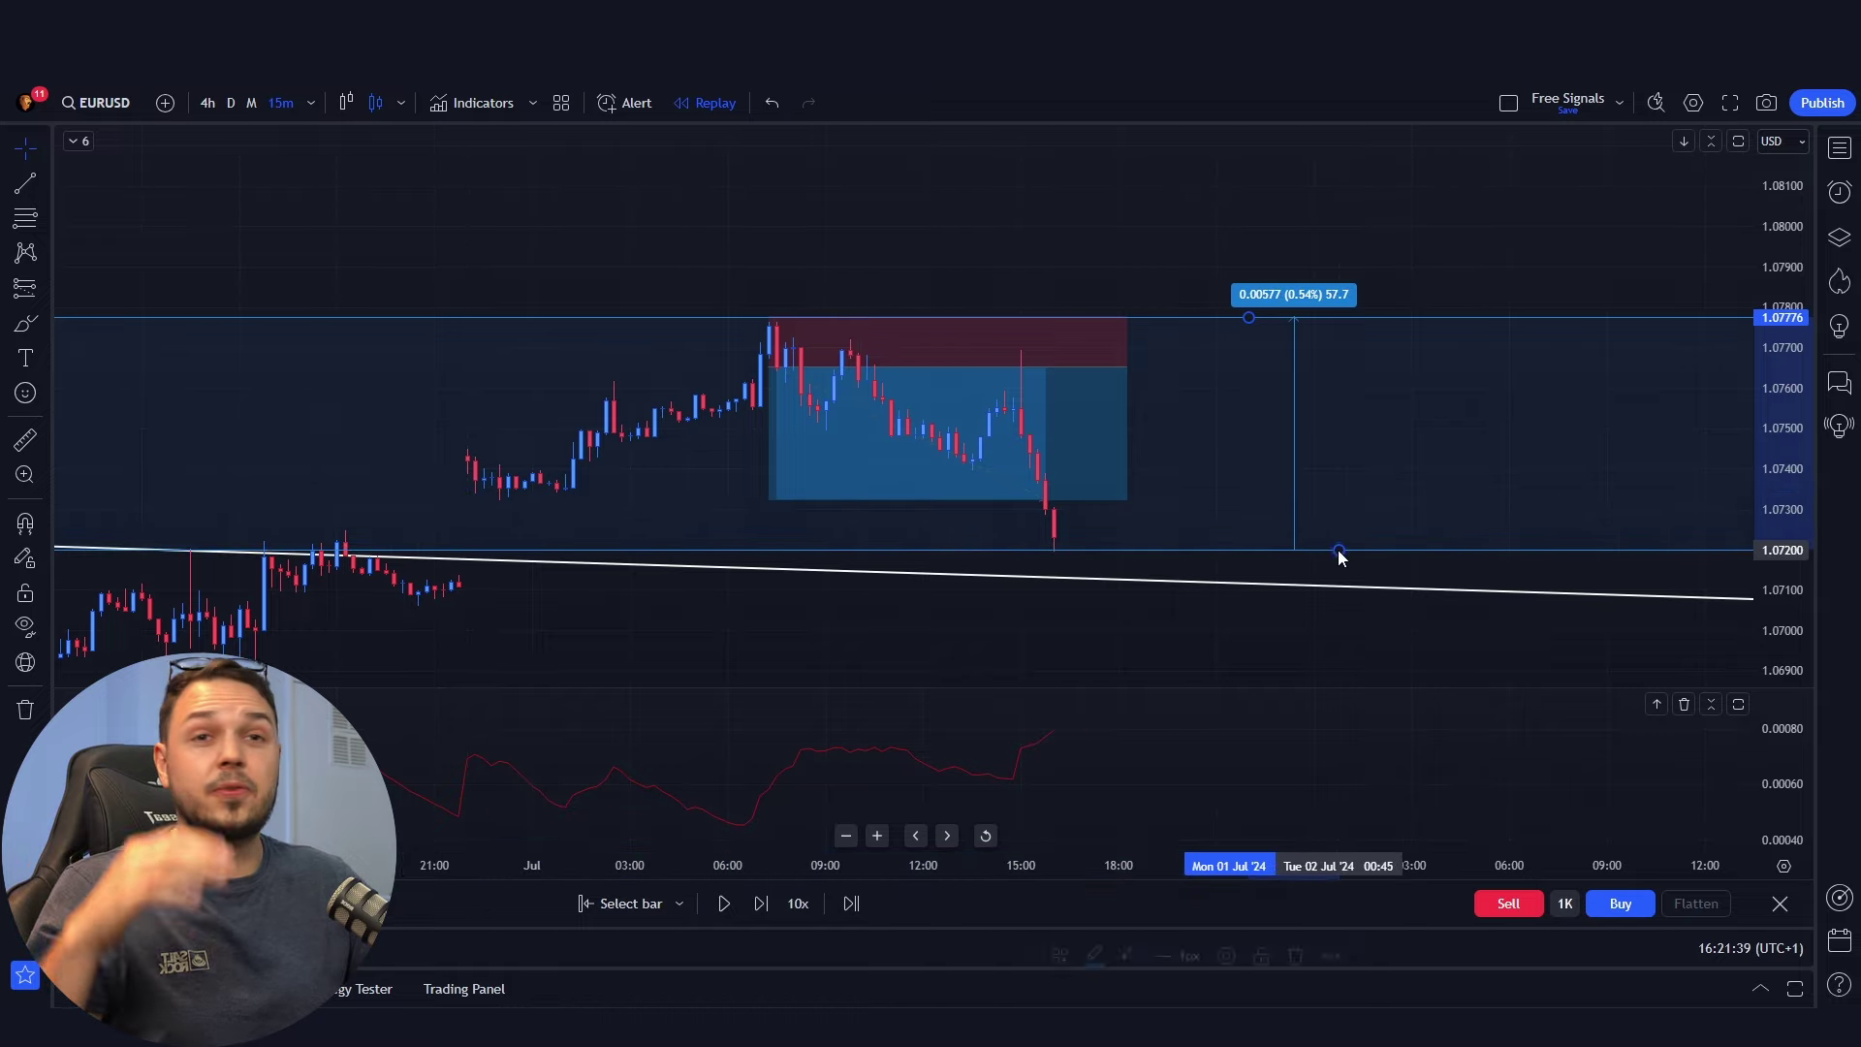
pyautogui.click(1223, 491)
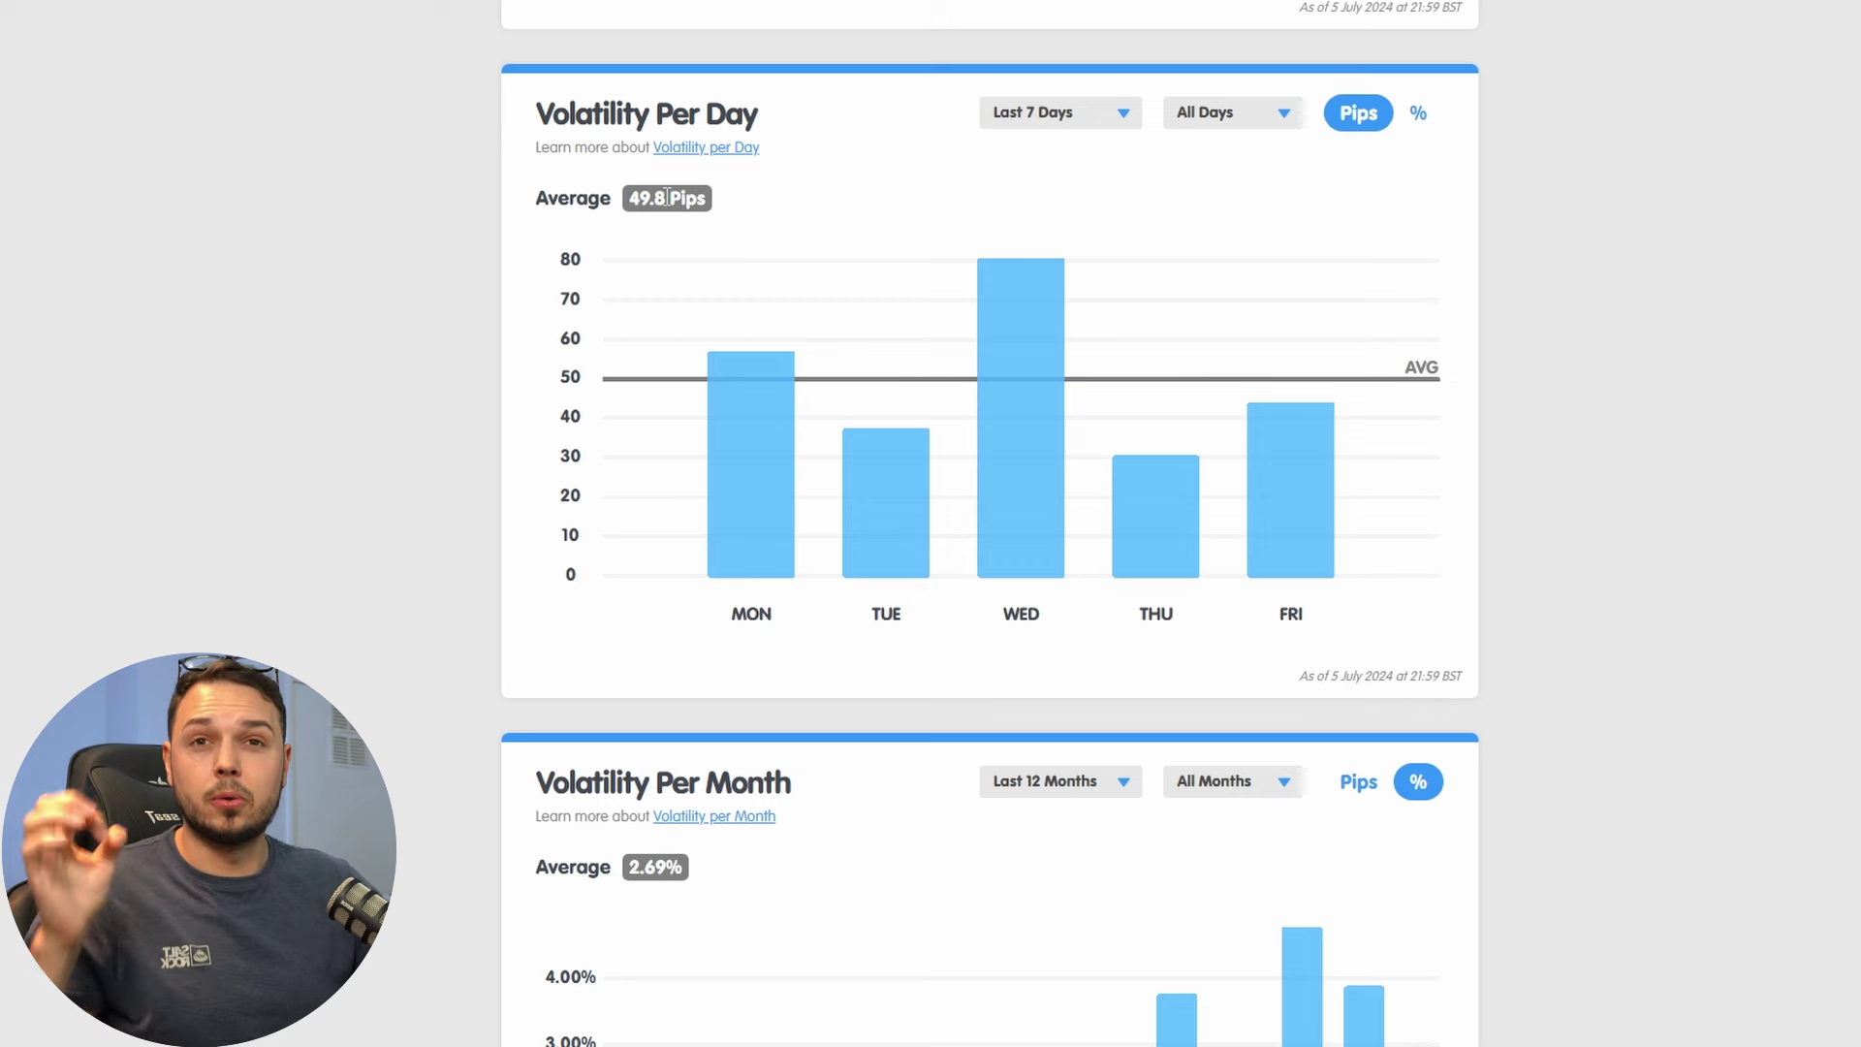
pyautogui.moveTo(626, 198); pyautogui.dragTo(646, 227)
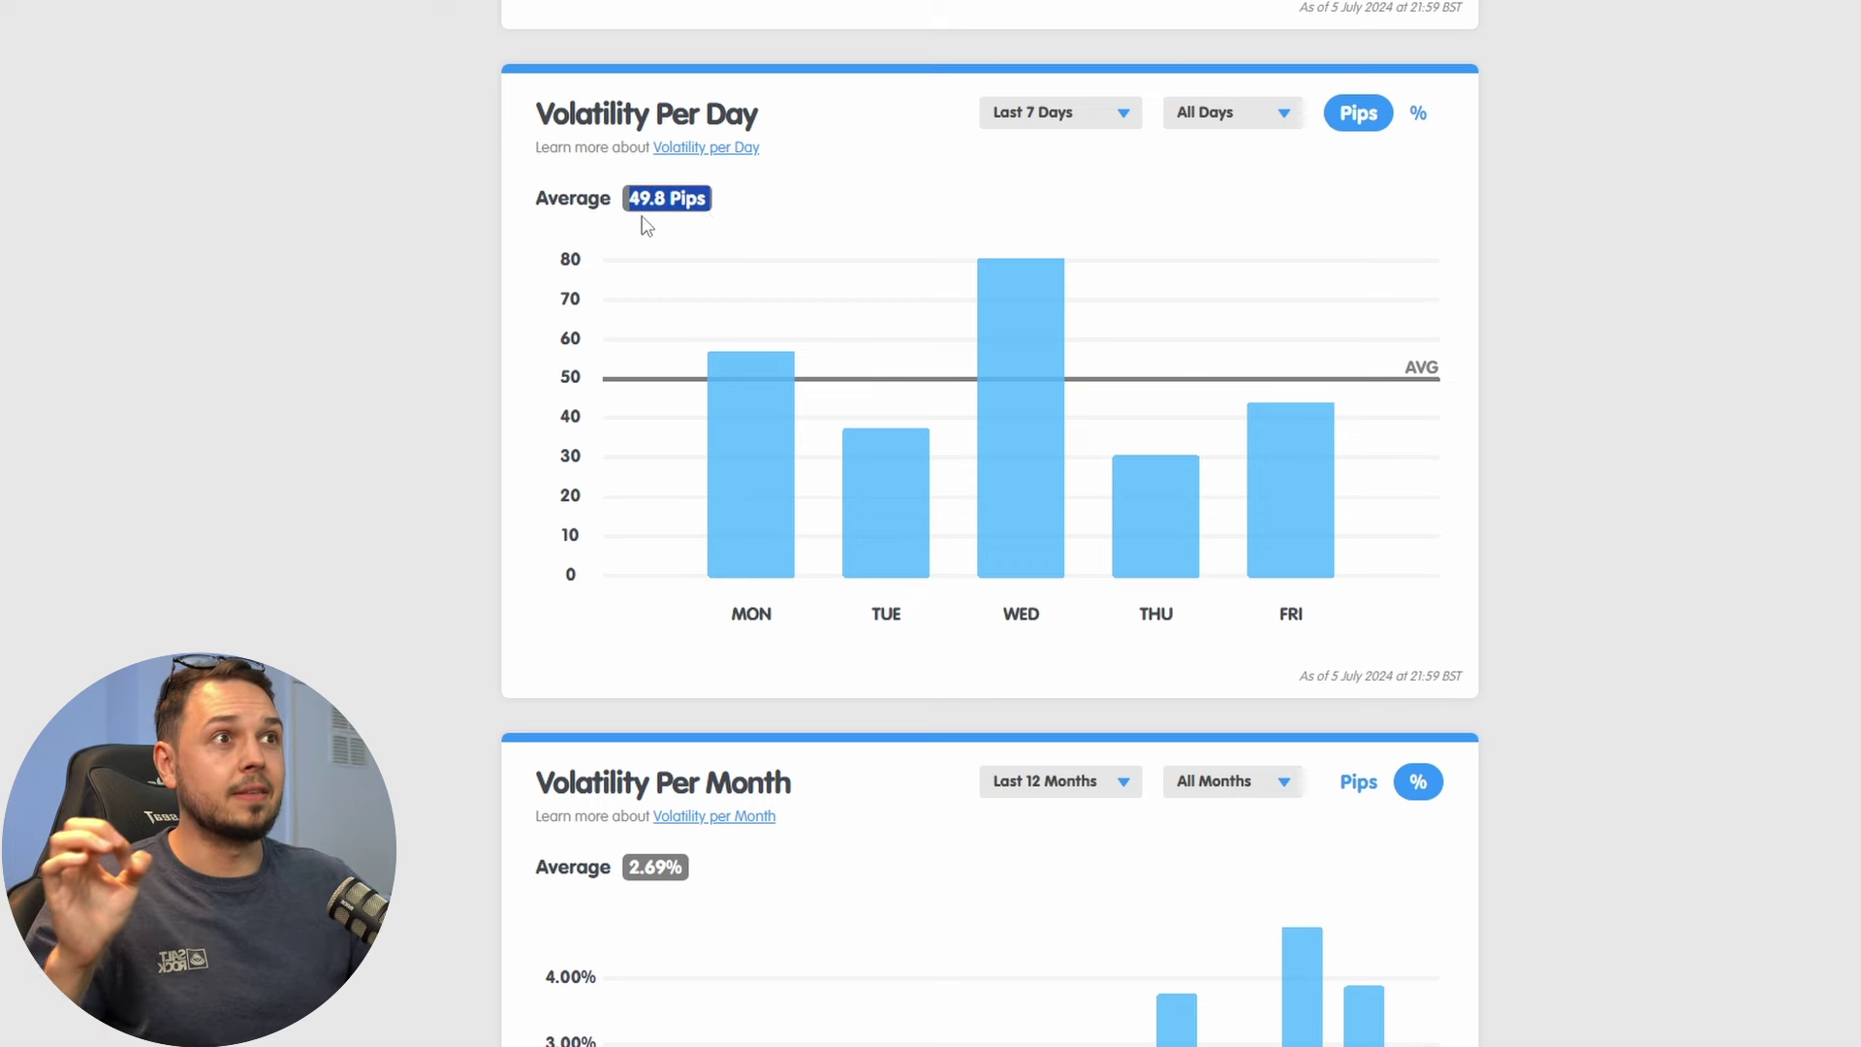
pyautogui.click(748, 197)
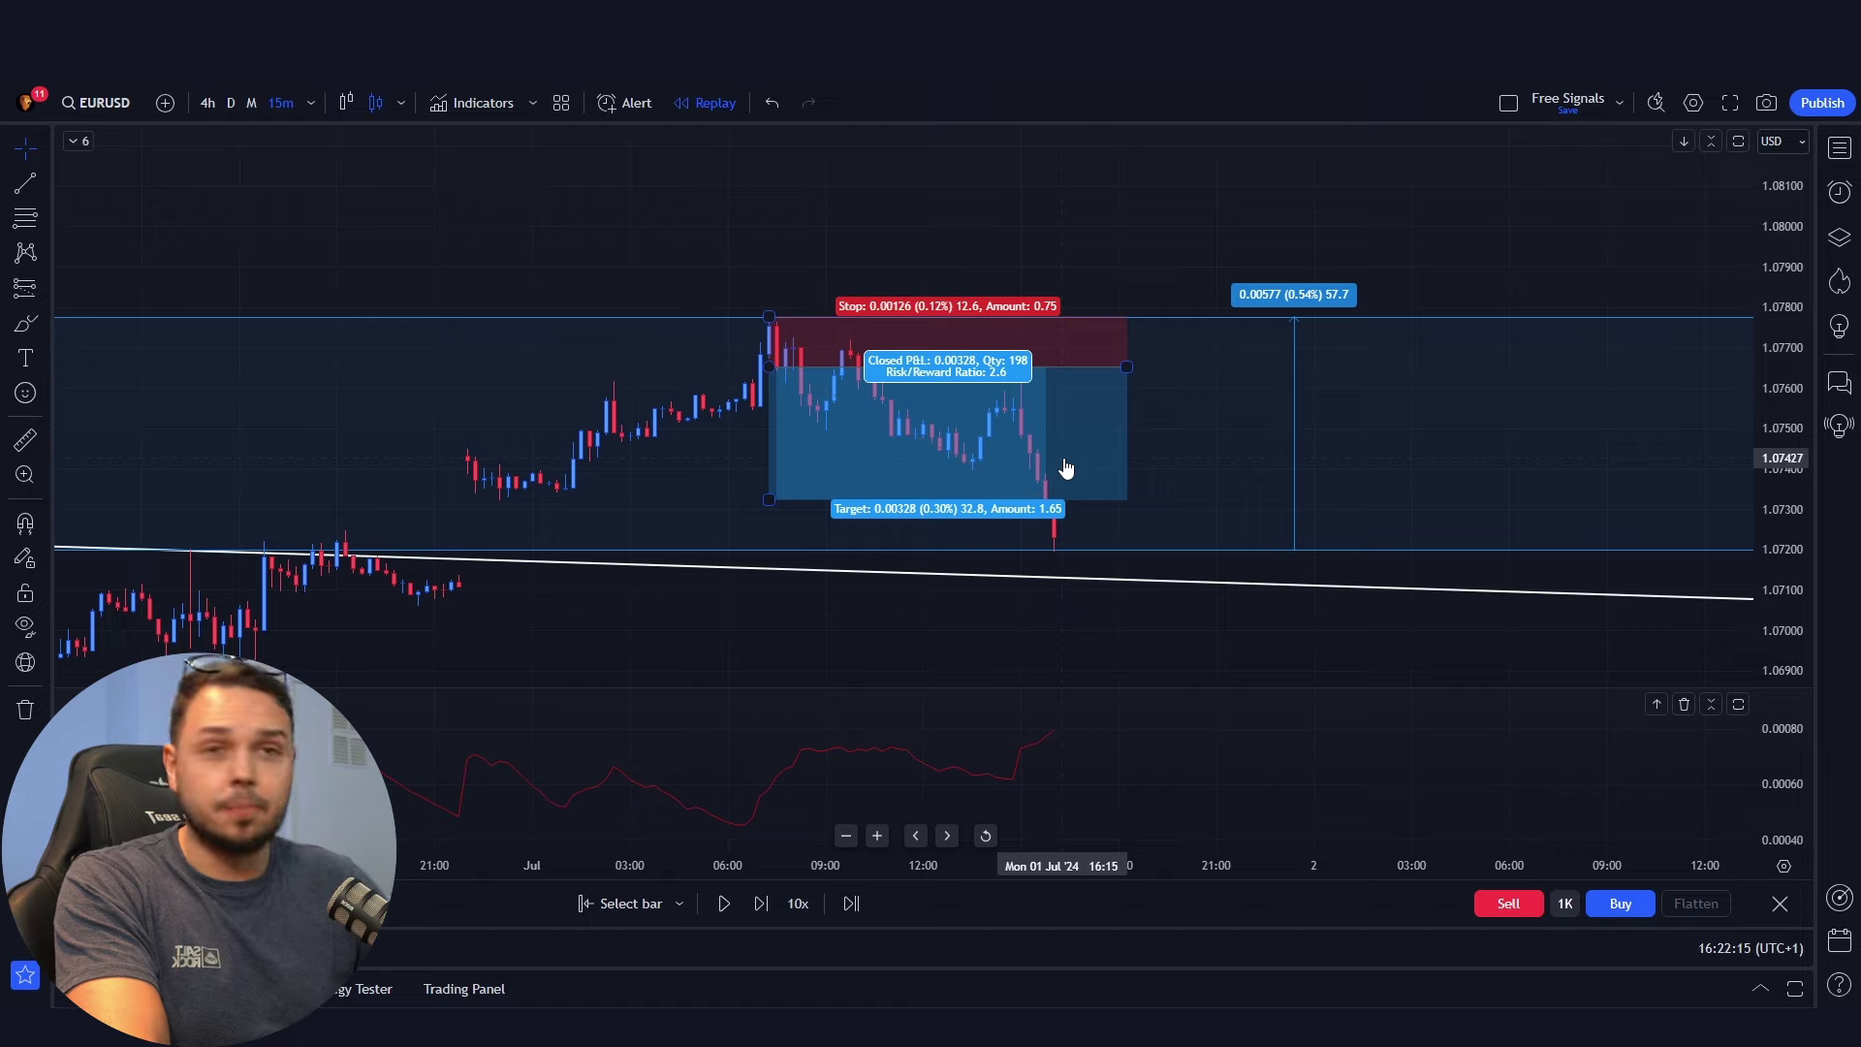
# Change the EURUSD chart interval from 15 minutes to 5 minutes.
pyautogui.click(1066, 468)
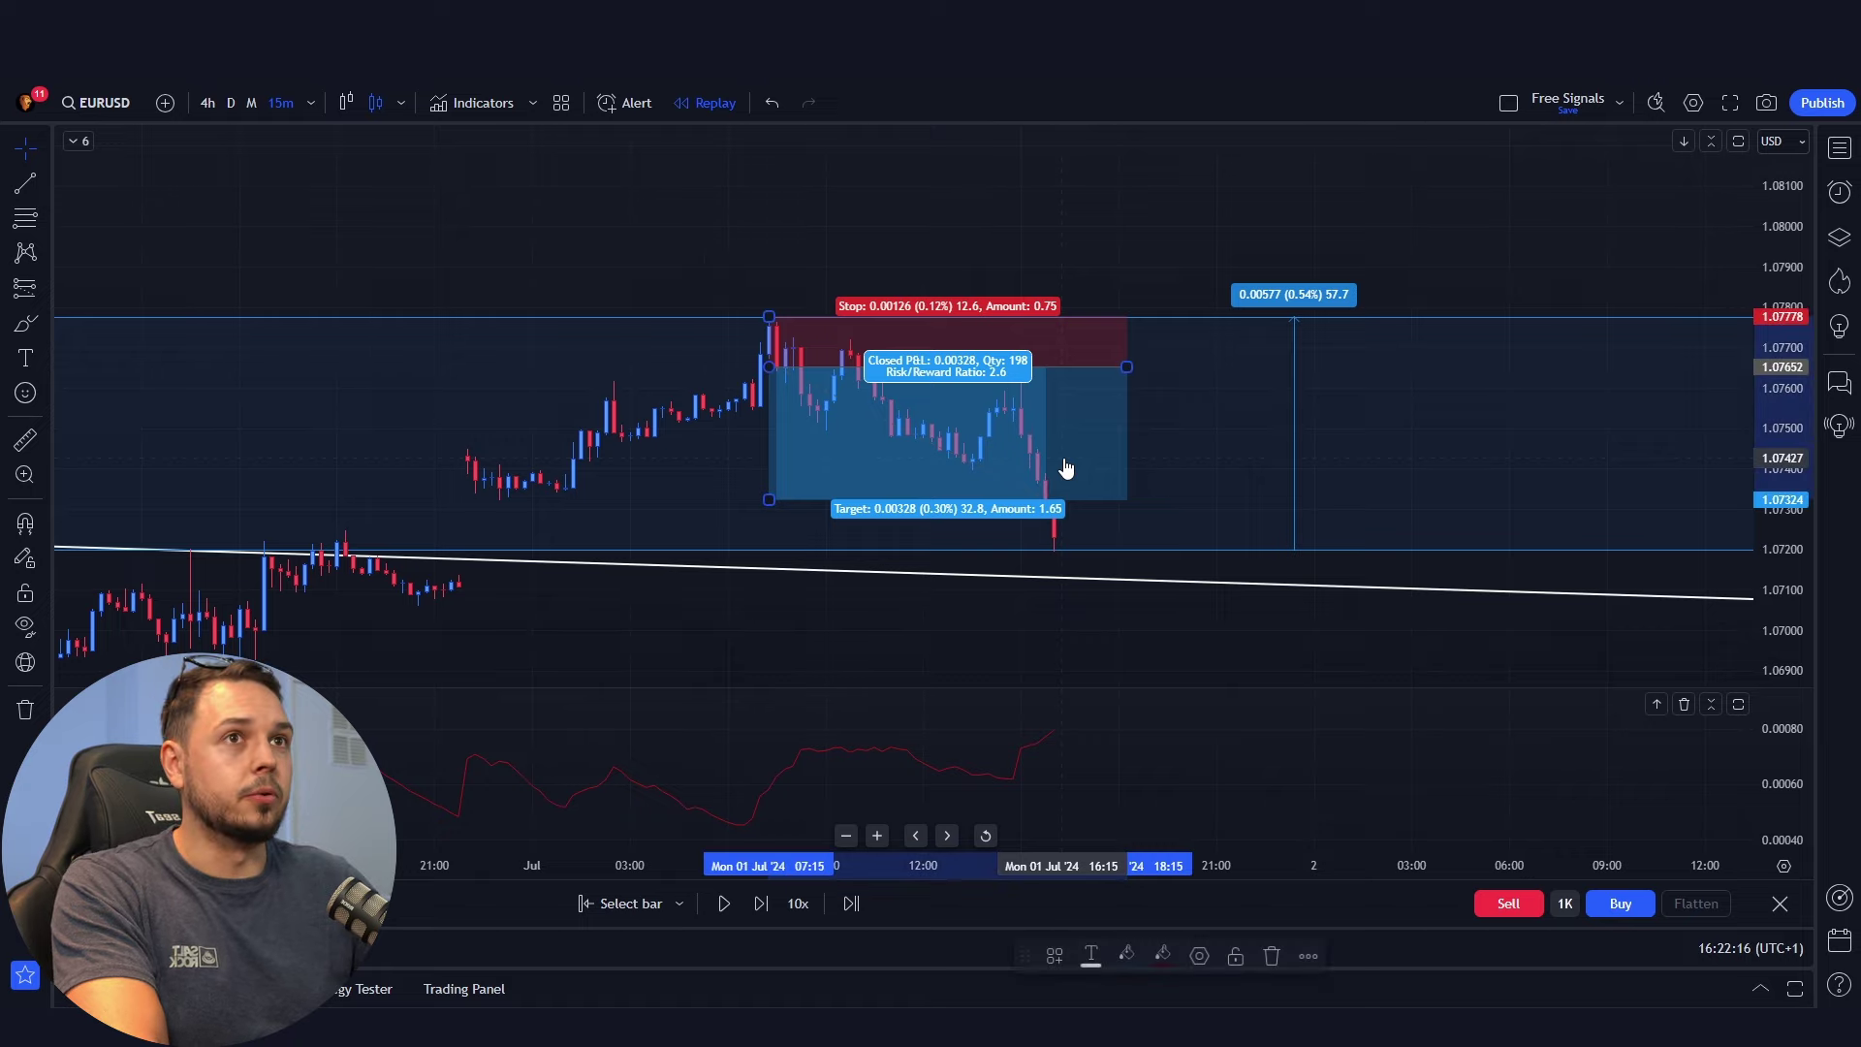
pyautogui.click(311, 104)
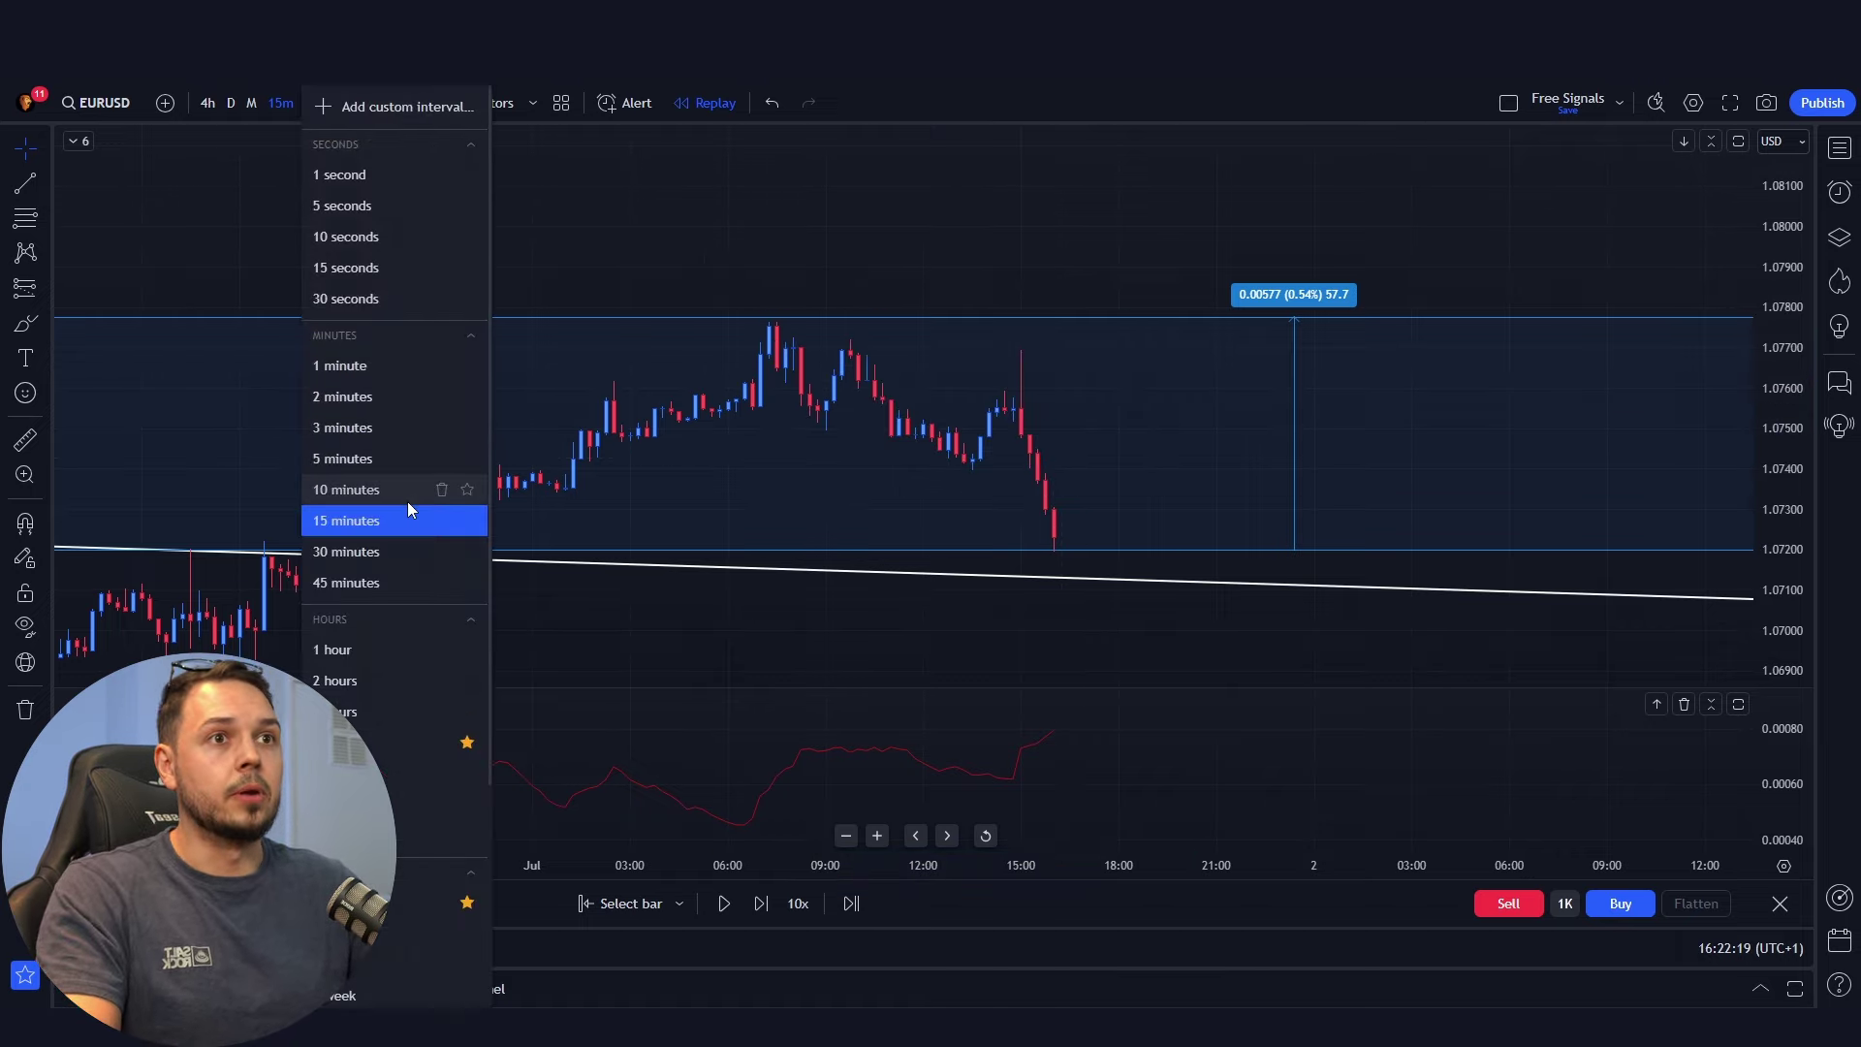
pyautogui.click(387, 465)
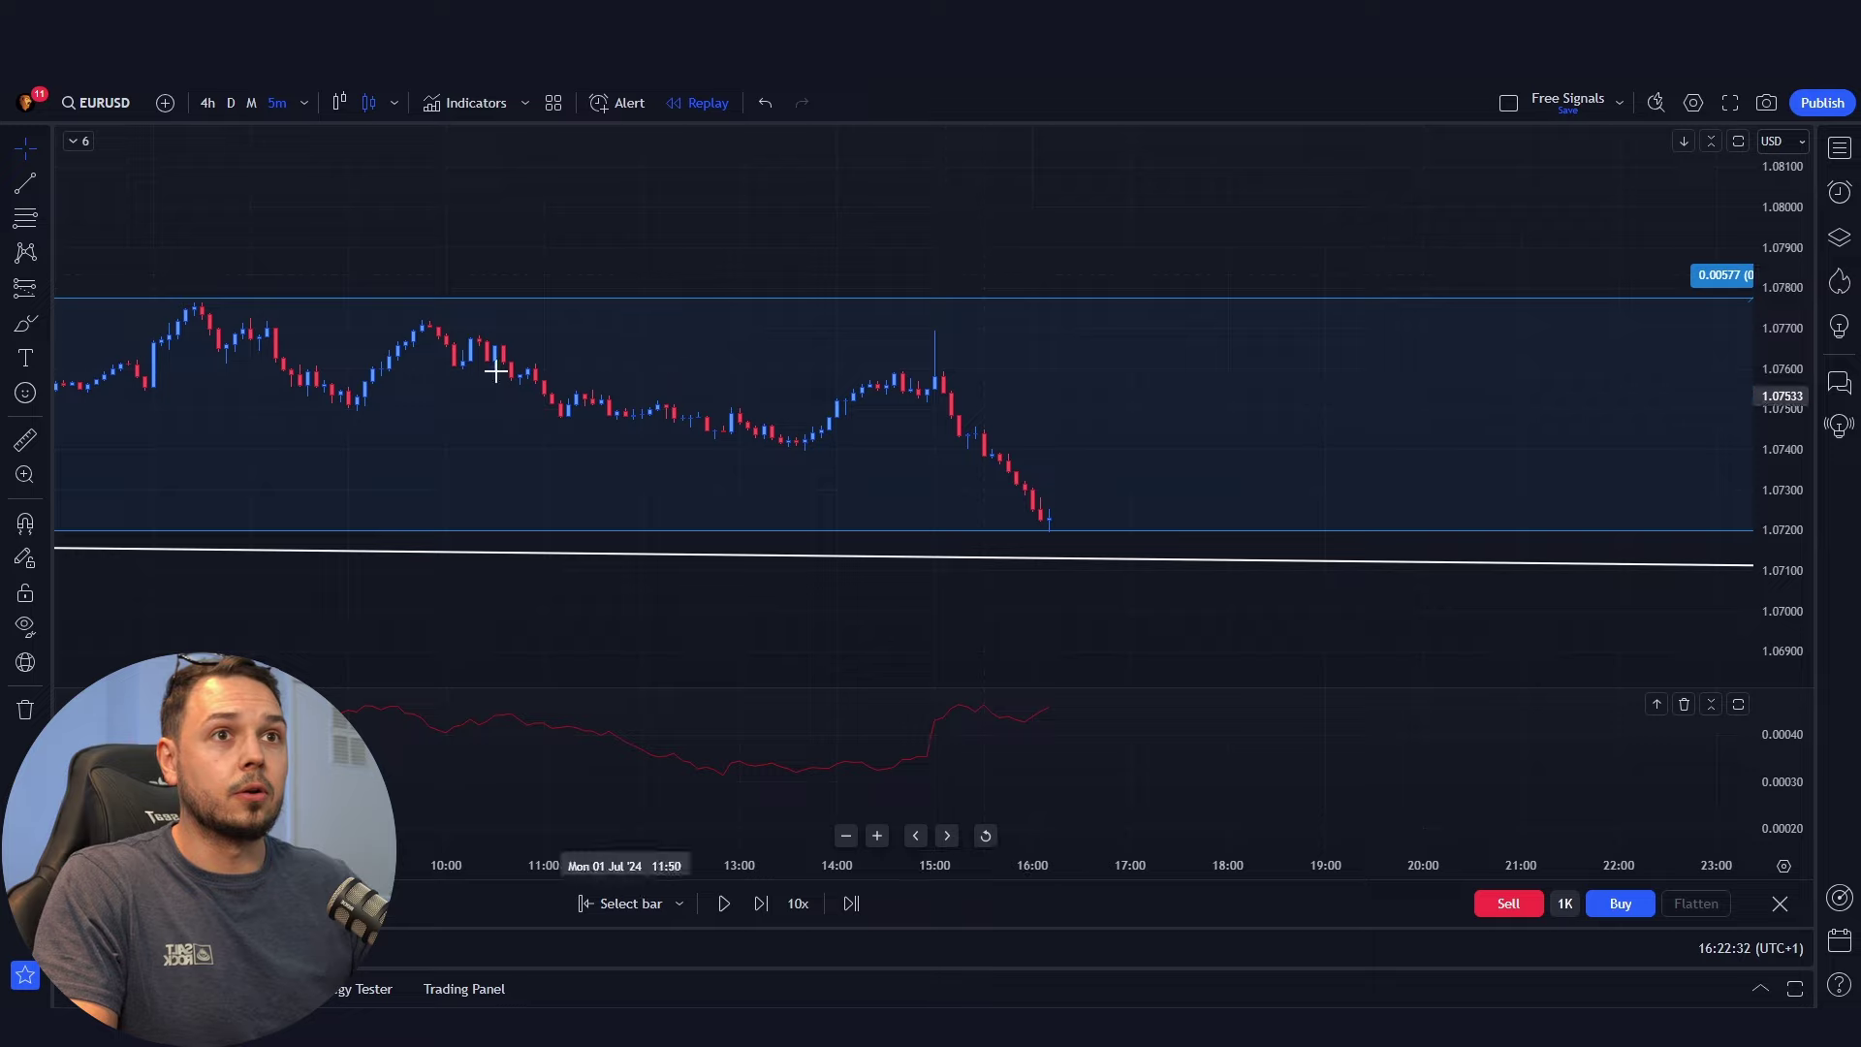
# Advance the 5-minute replay three bars toward the 1.07200 lows.
pyautogui.click(25, 323)
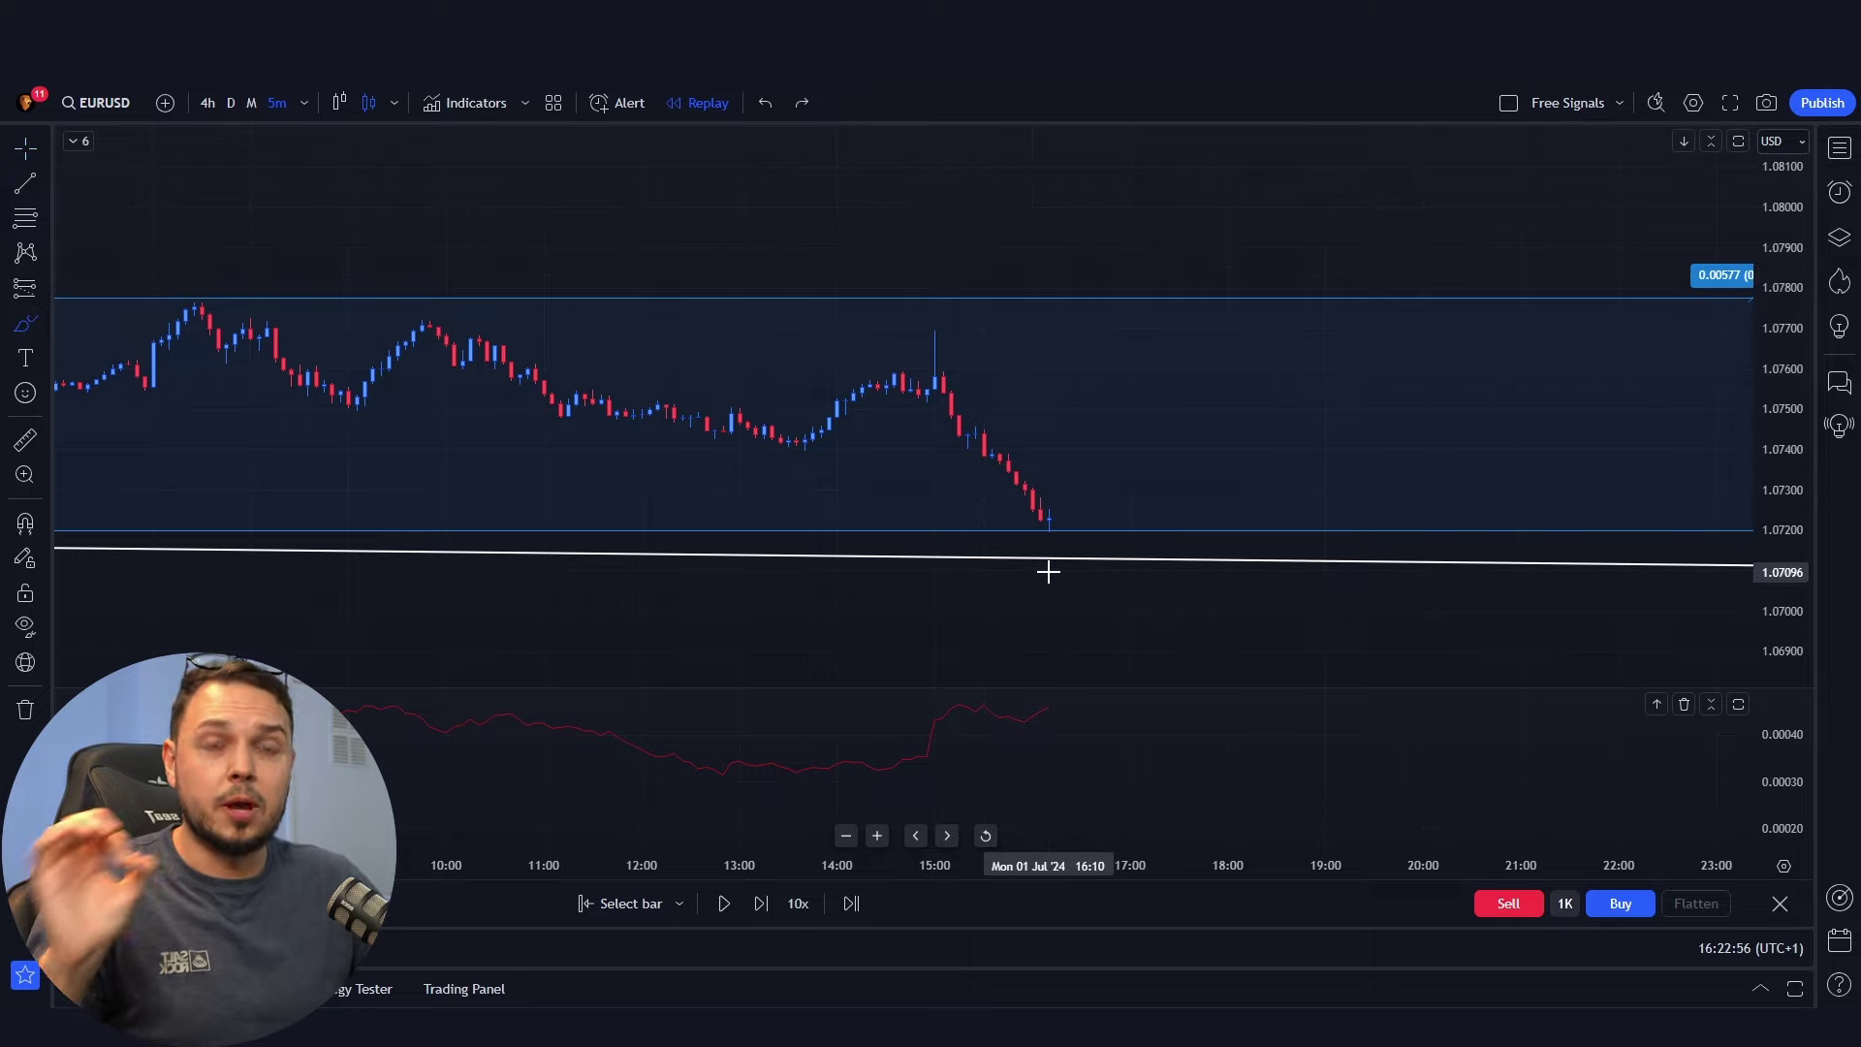
pyautogui.moveTo(1060, 531); pyautogui.dragTo(1118, 565)
pyautogui.hotkey('ctrl', 'z')
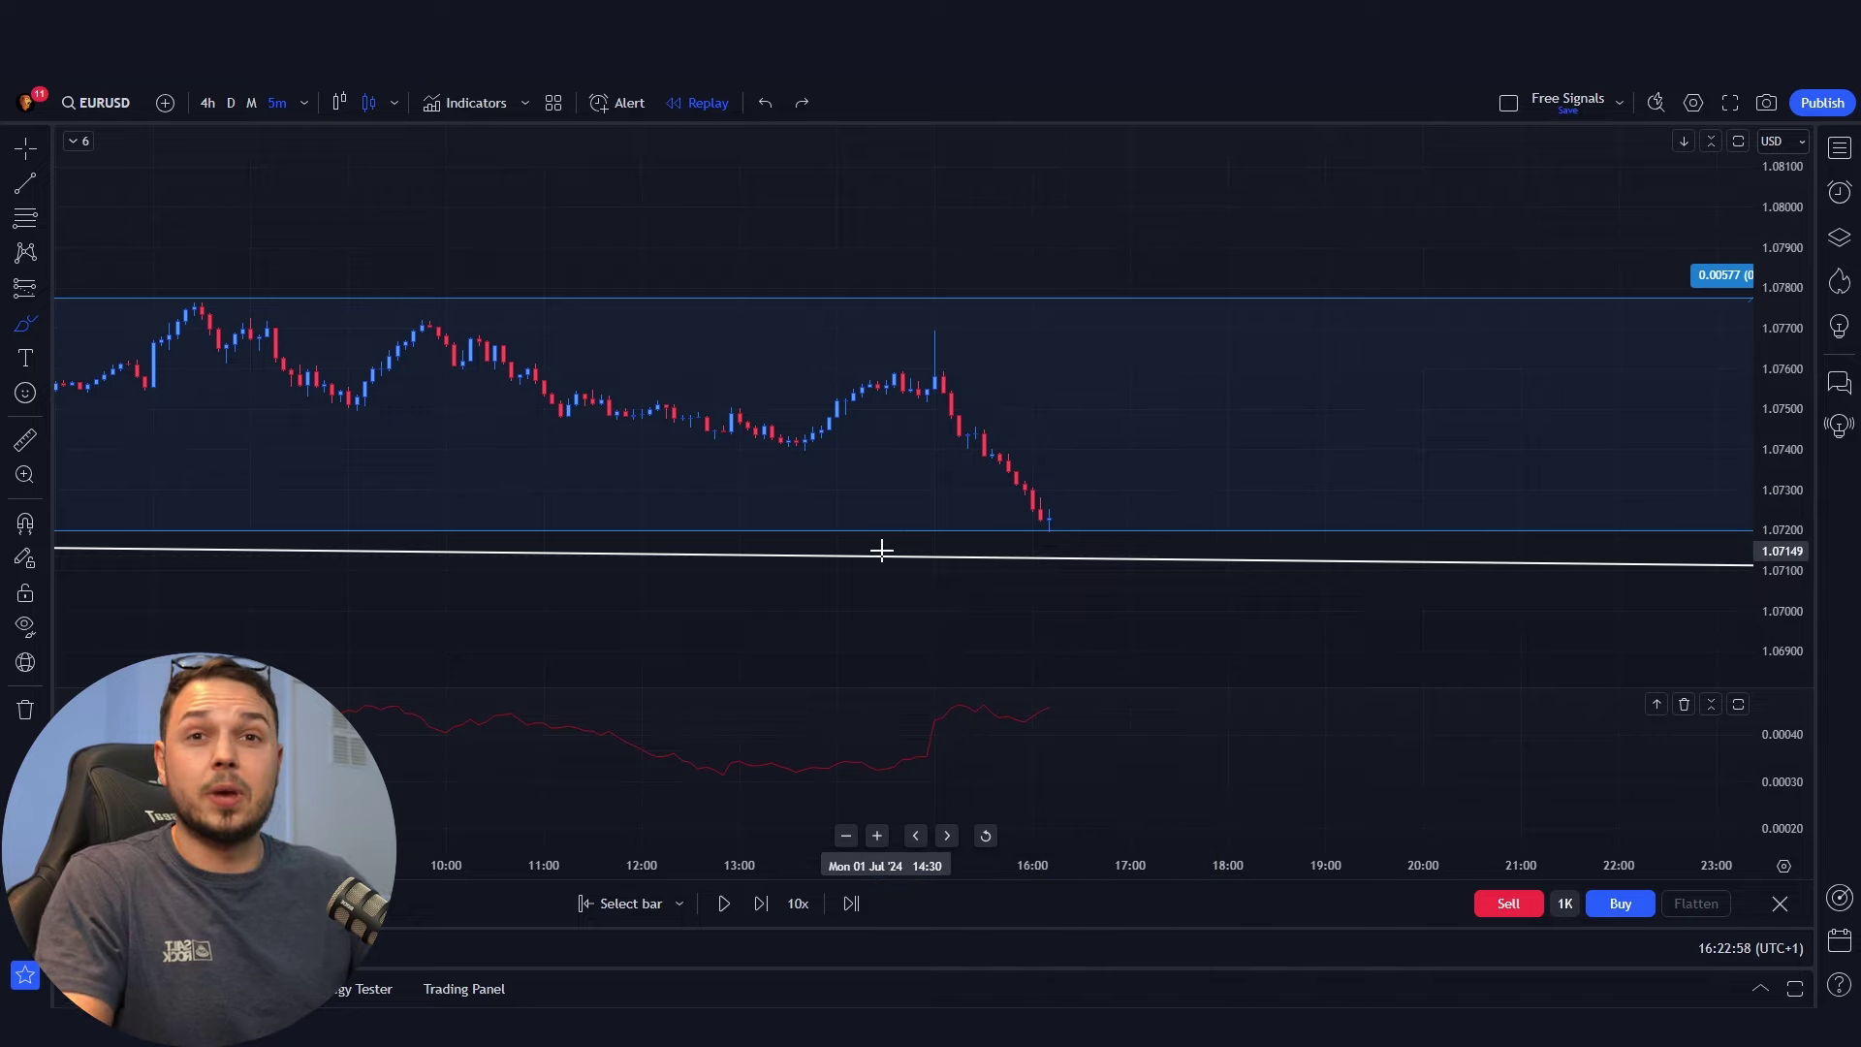
pyautogui.hotkey('shift', 'Right')
pyautogui.hotkey('shift', 'Right')
pyautogui.hotkey('shift', 'Right')
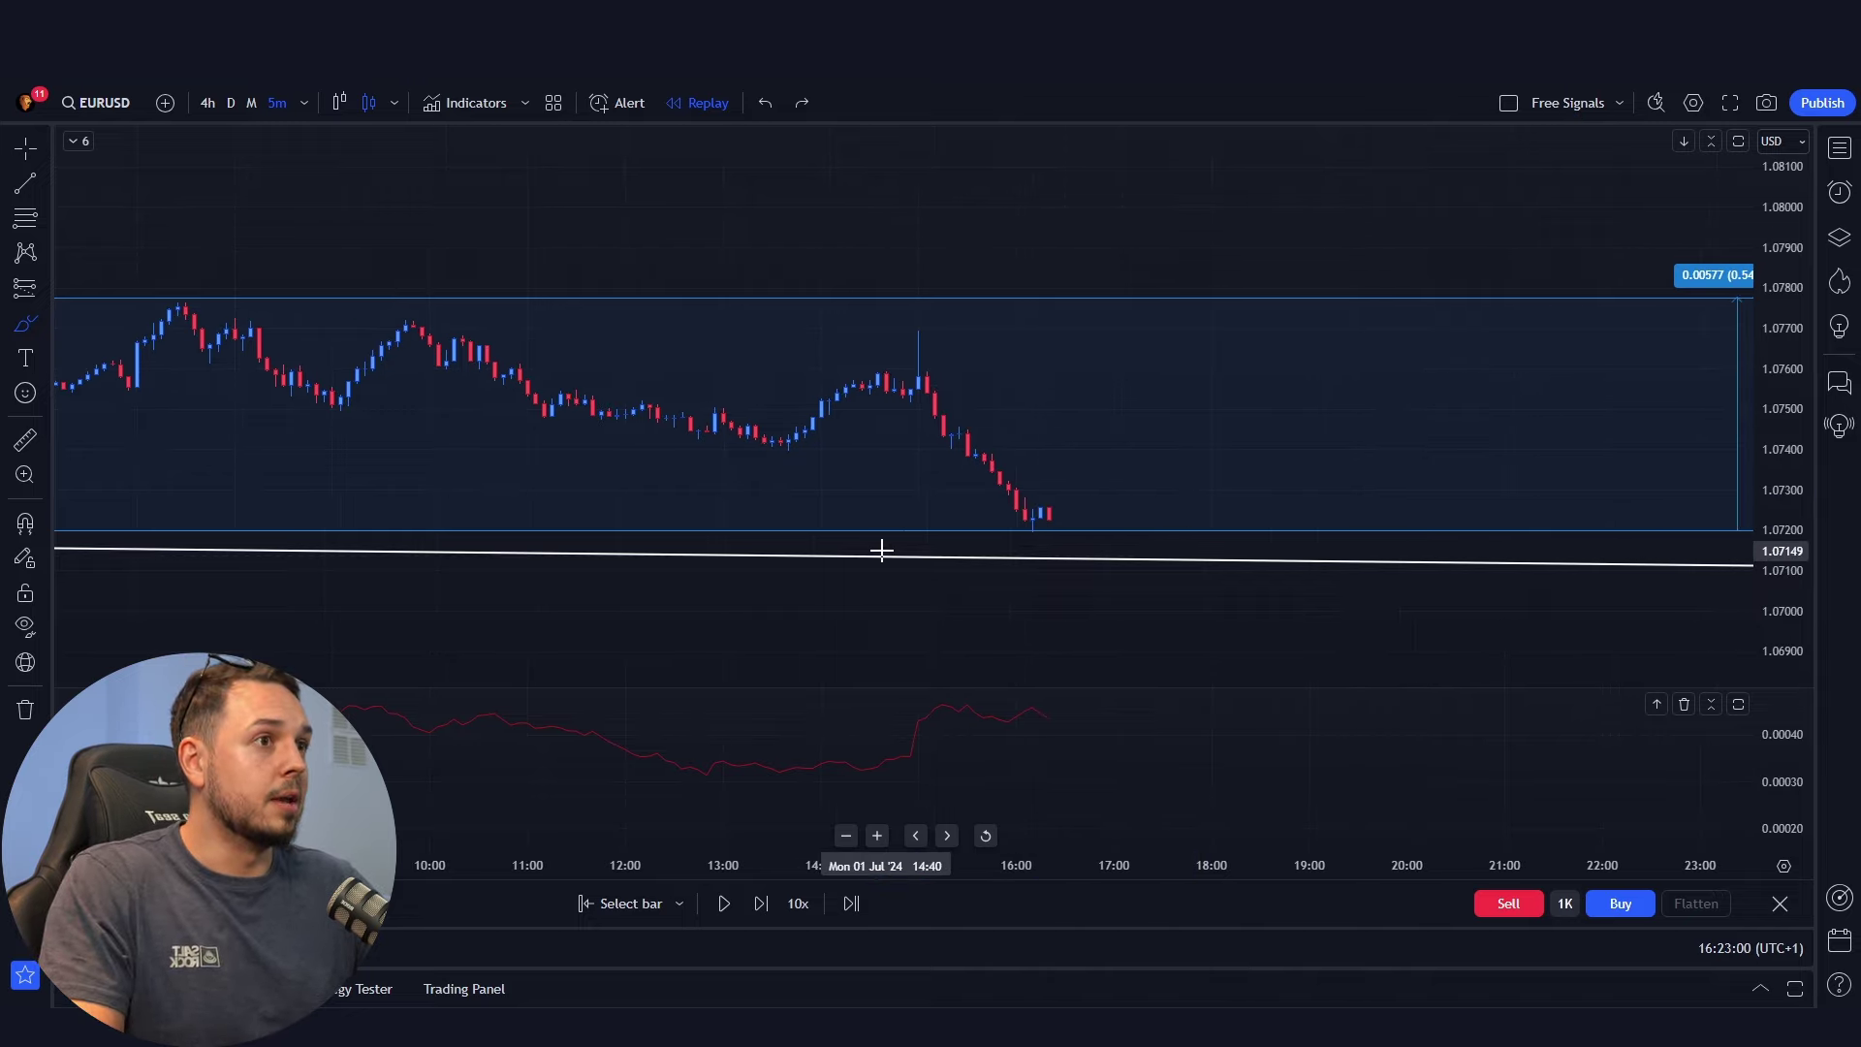
pyautogui.hotkey('shift', 'Right')
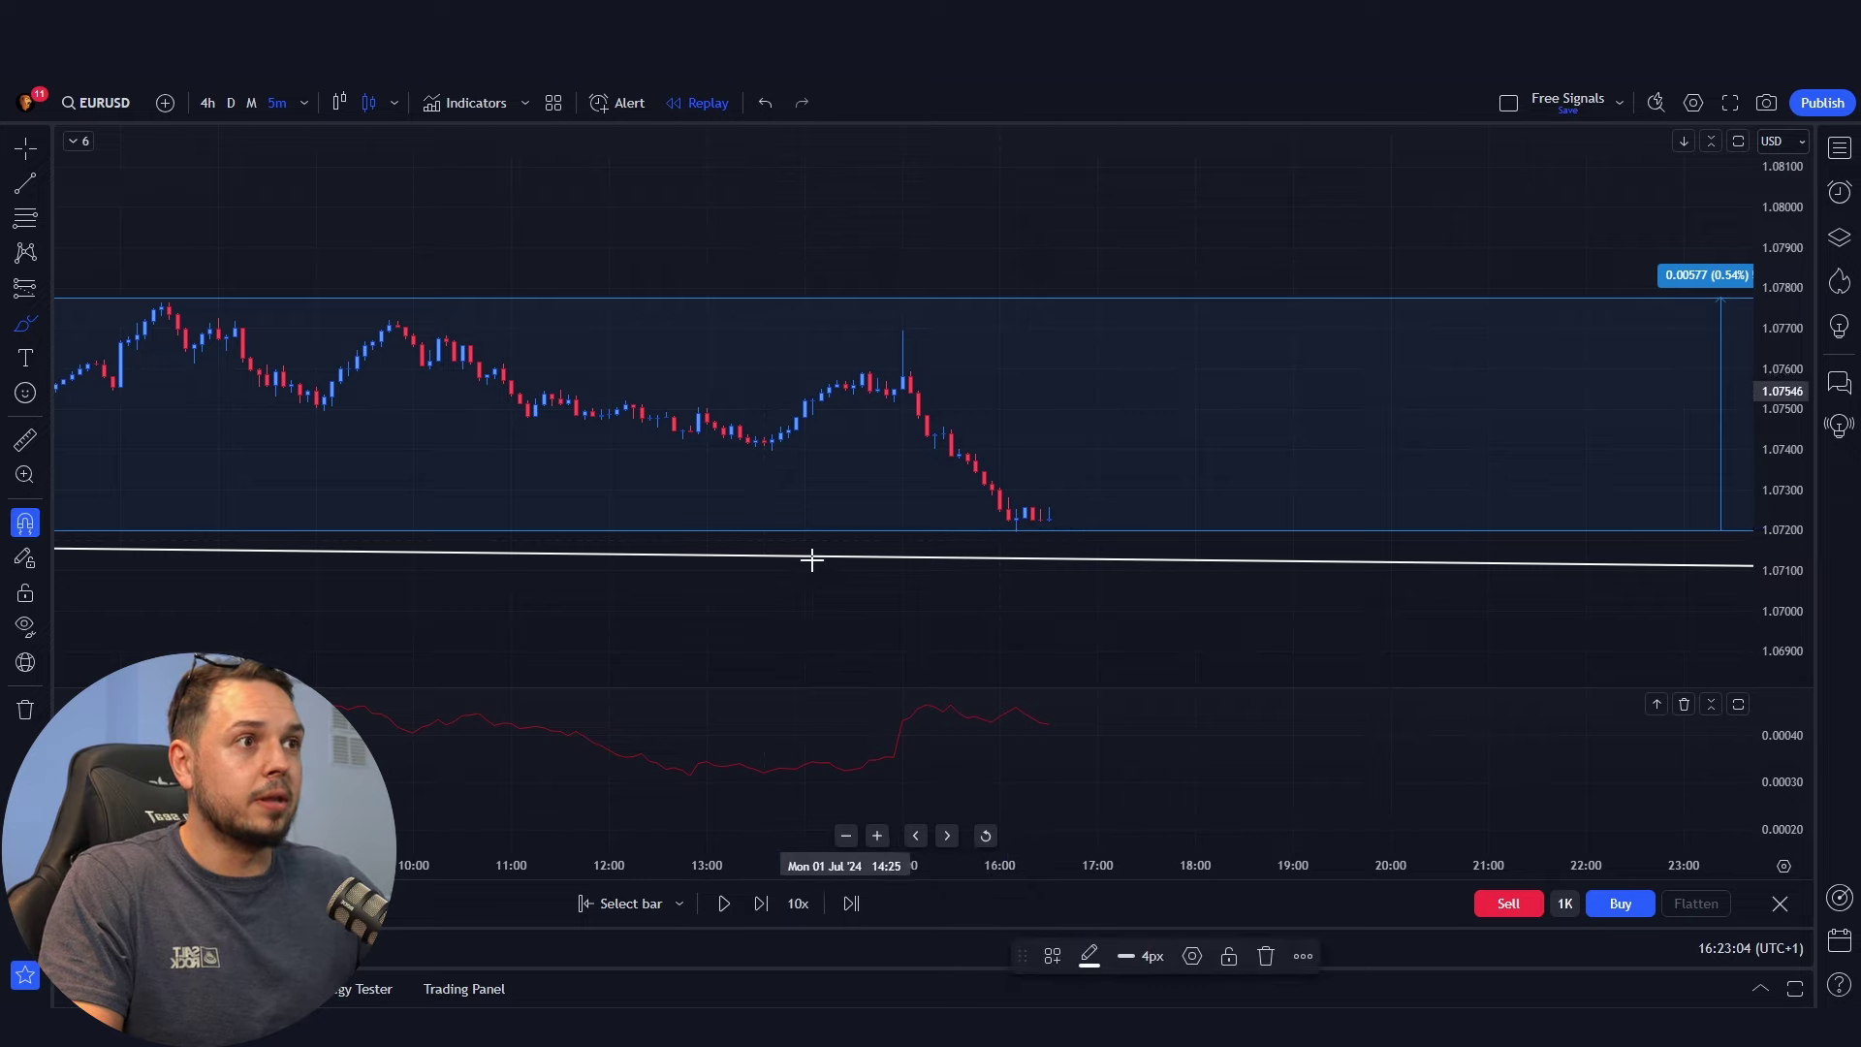
pyautogui.hotkey('shift', 'Right')
pyautogui.hotkey('shift', 'Right')
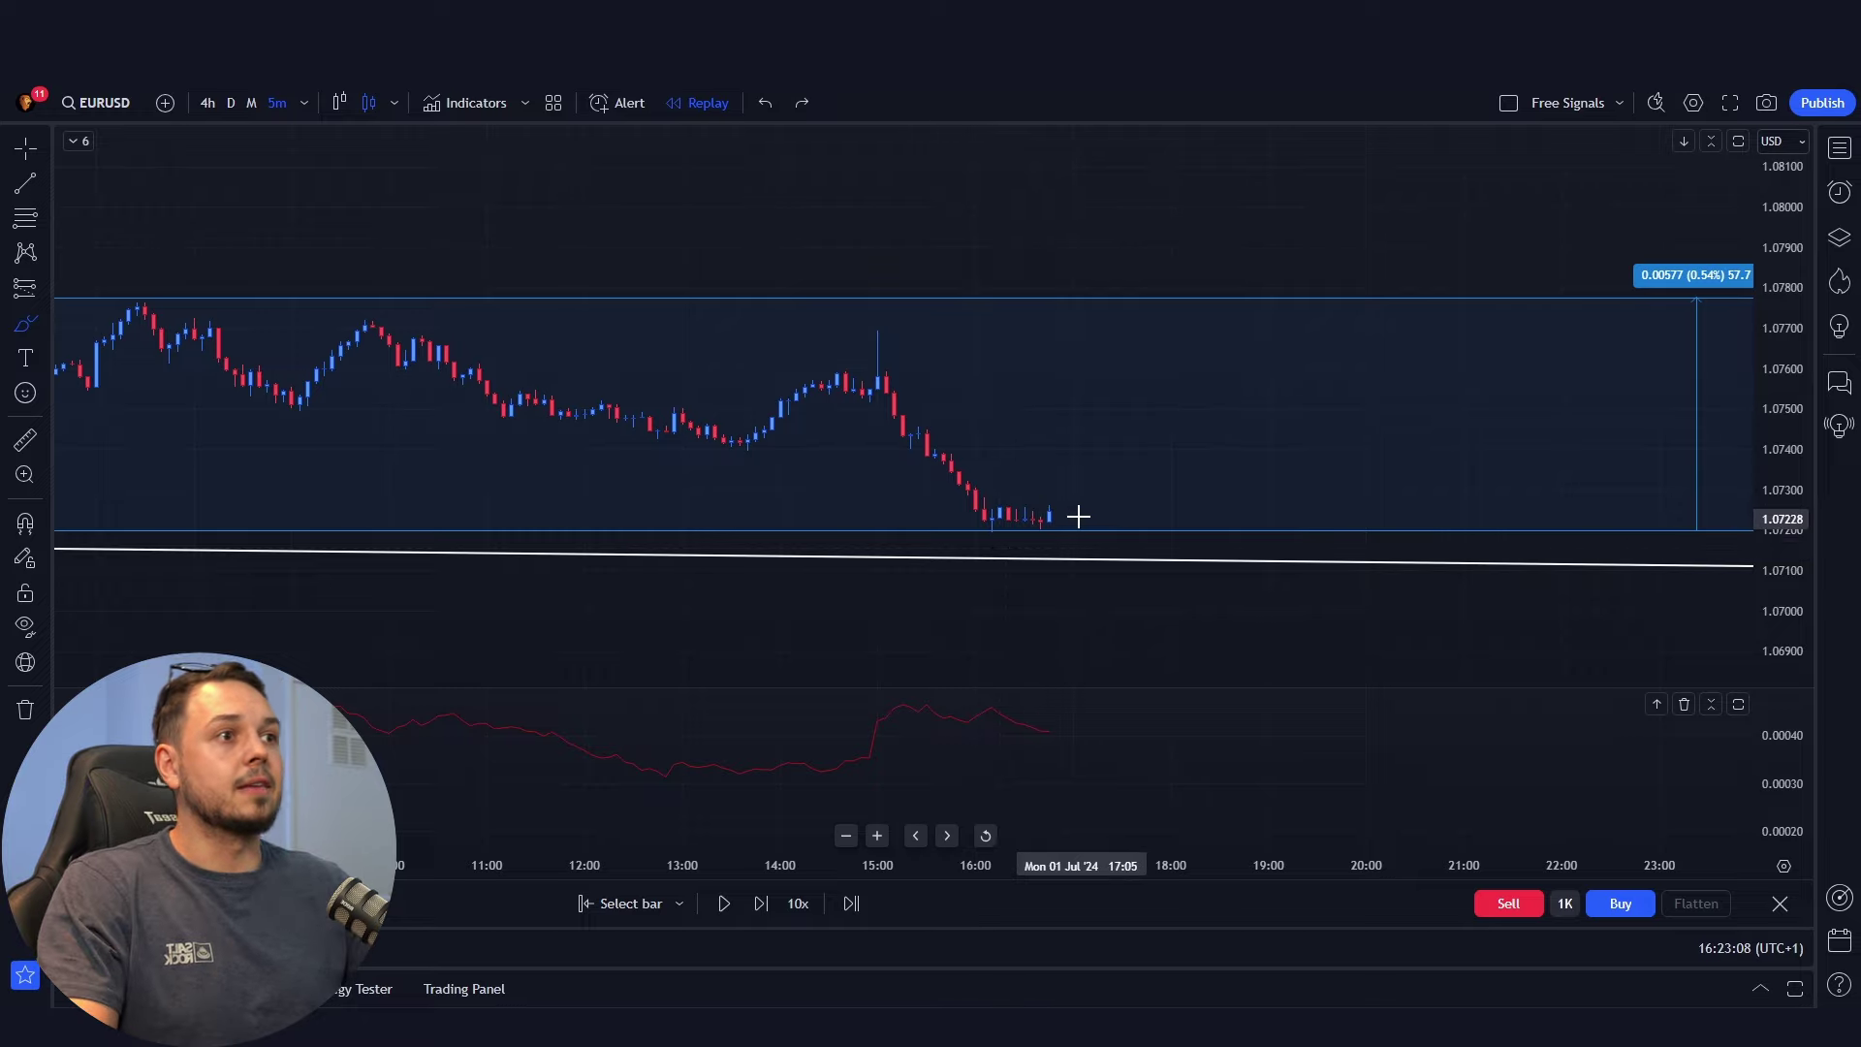
# Zoom in on the latest candles basing at 1.07200 and bring up the position tools.
pyautogui.moveTo(1083, 511)
pyautogui.mouseDown()
pyautogui.moveTo(954, 523)
pyautogui.moveTo(1066, 505)
pyautogui.mouseUp()
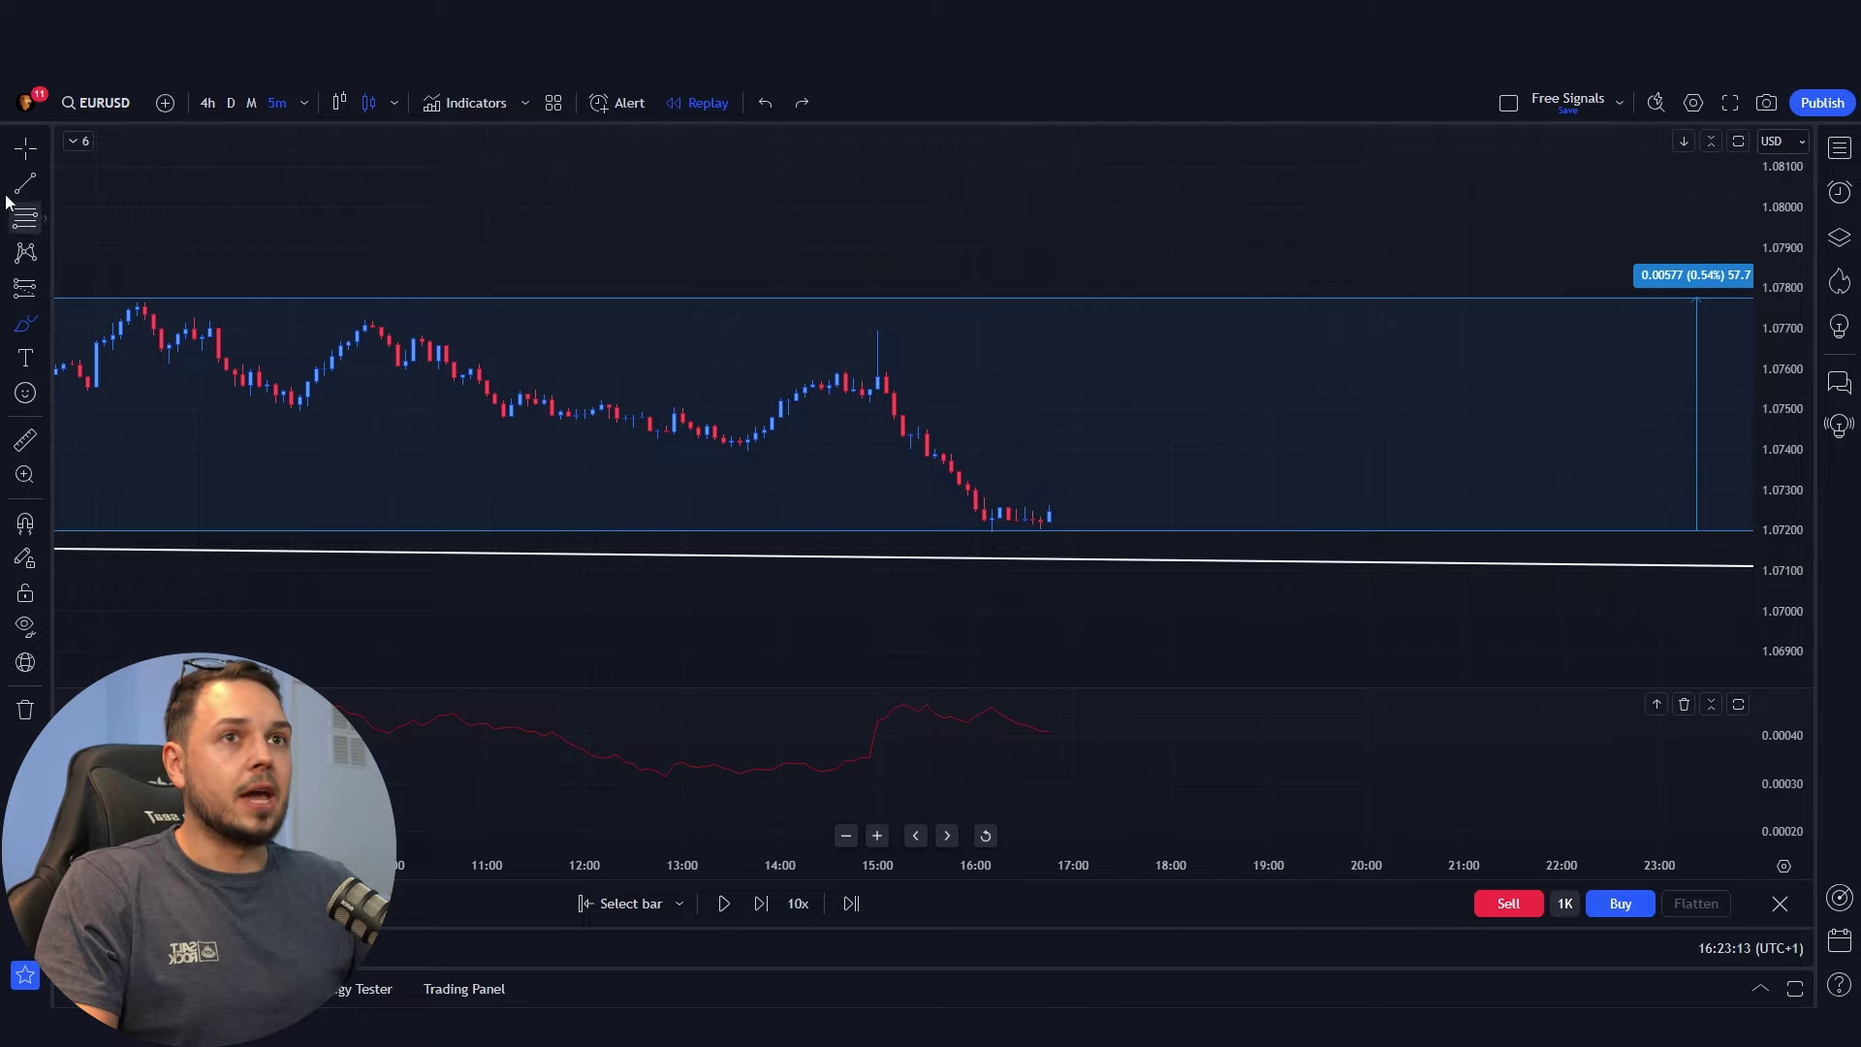
pyautogui.click(25, 147)
pyautogui.scroll(5, 1134, 527)
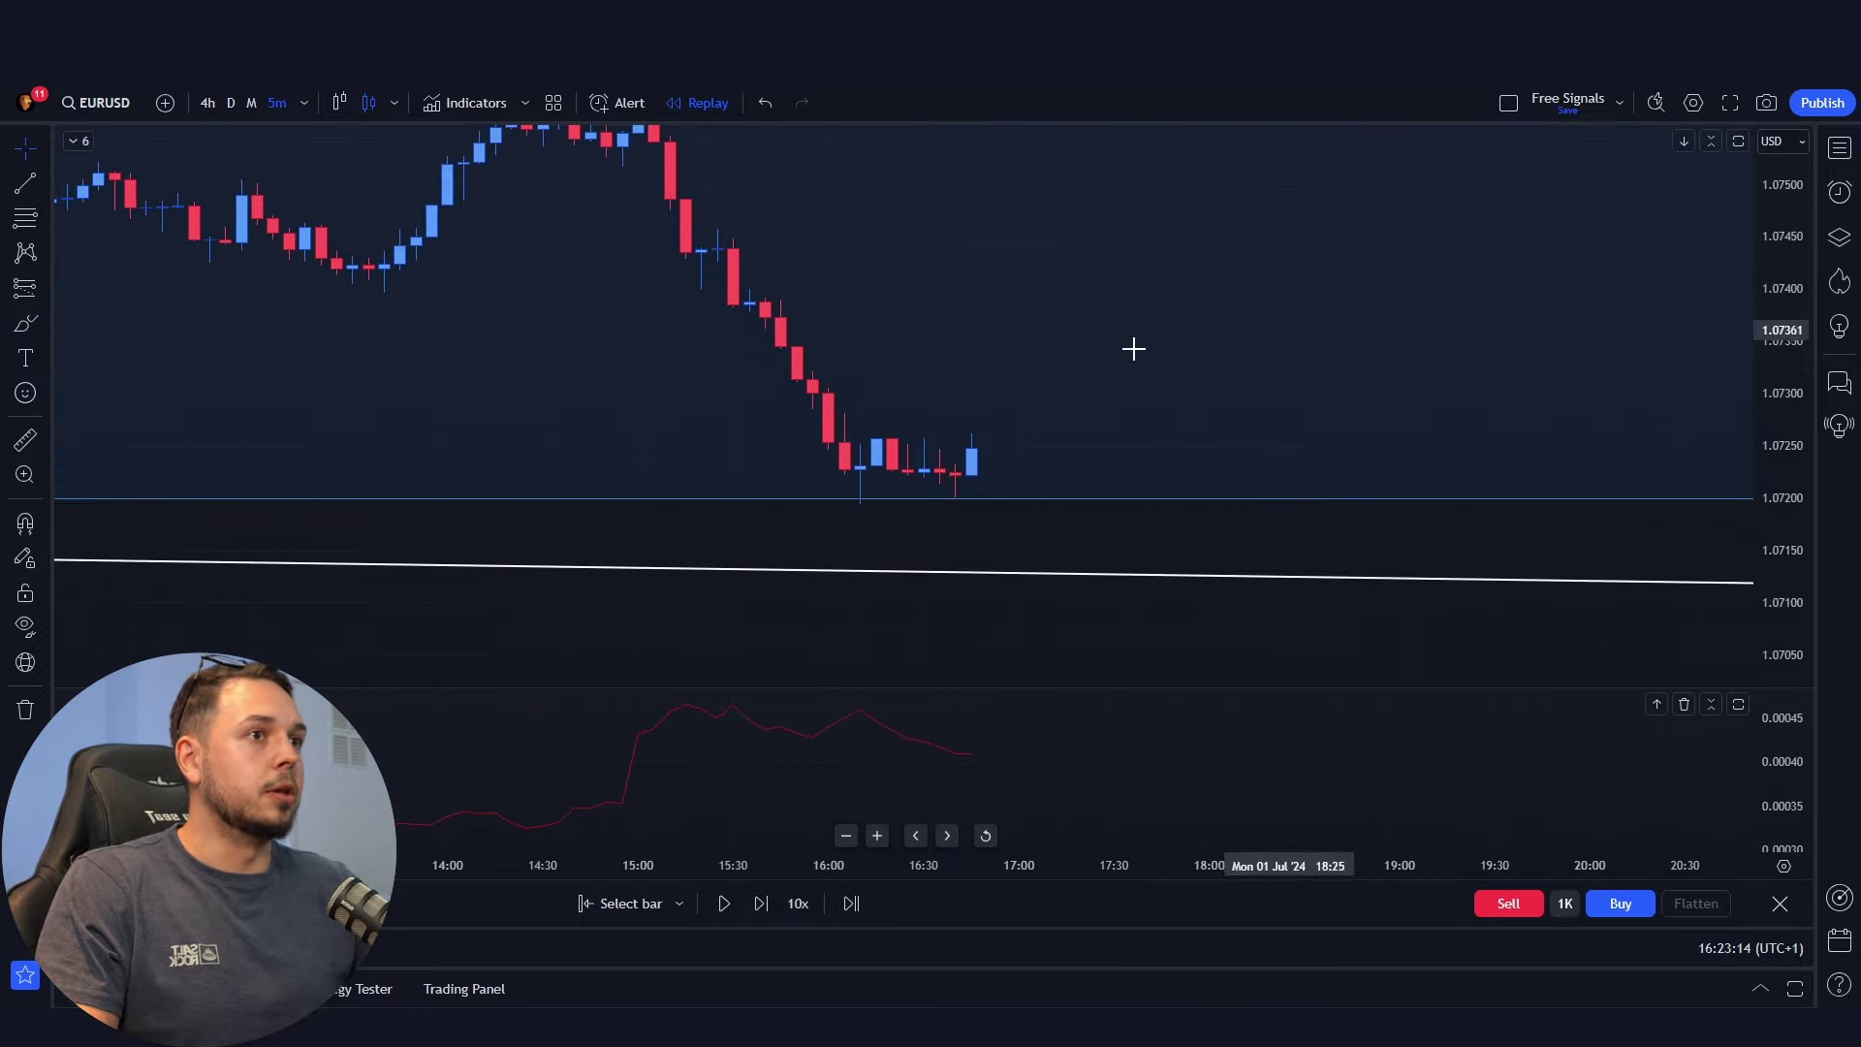
pyautogui.click(25, 324)
pyautogui.moveTo(947, 452)
pyautogui.mouseDown()
pyautogui.moveTo(934, 474)
pyautogui.moveTo(939, 445)
pyautogui.mouseUp()
pyautogui.press('ctrl')
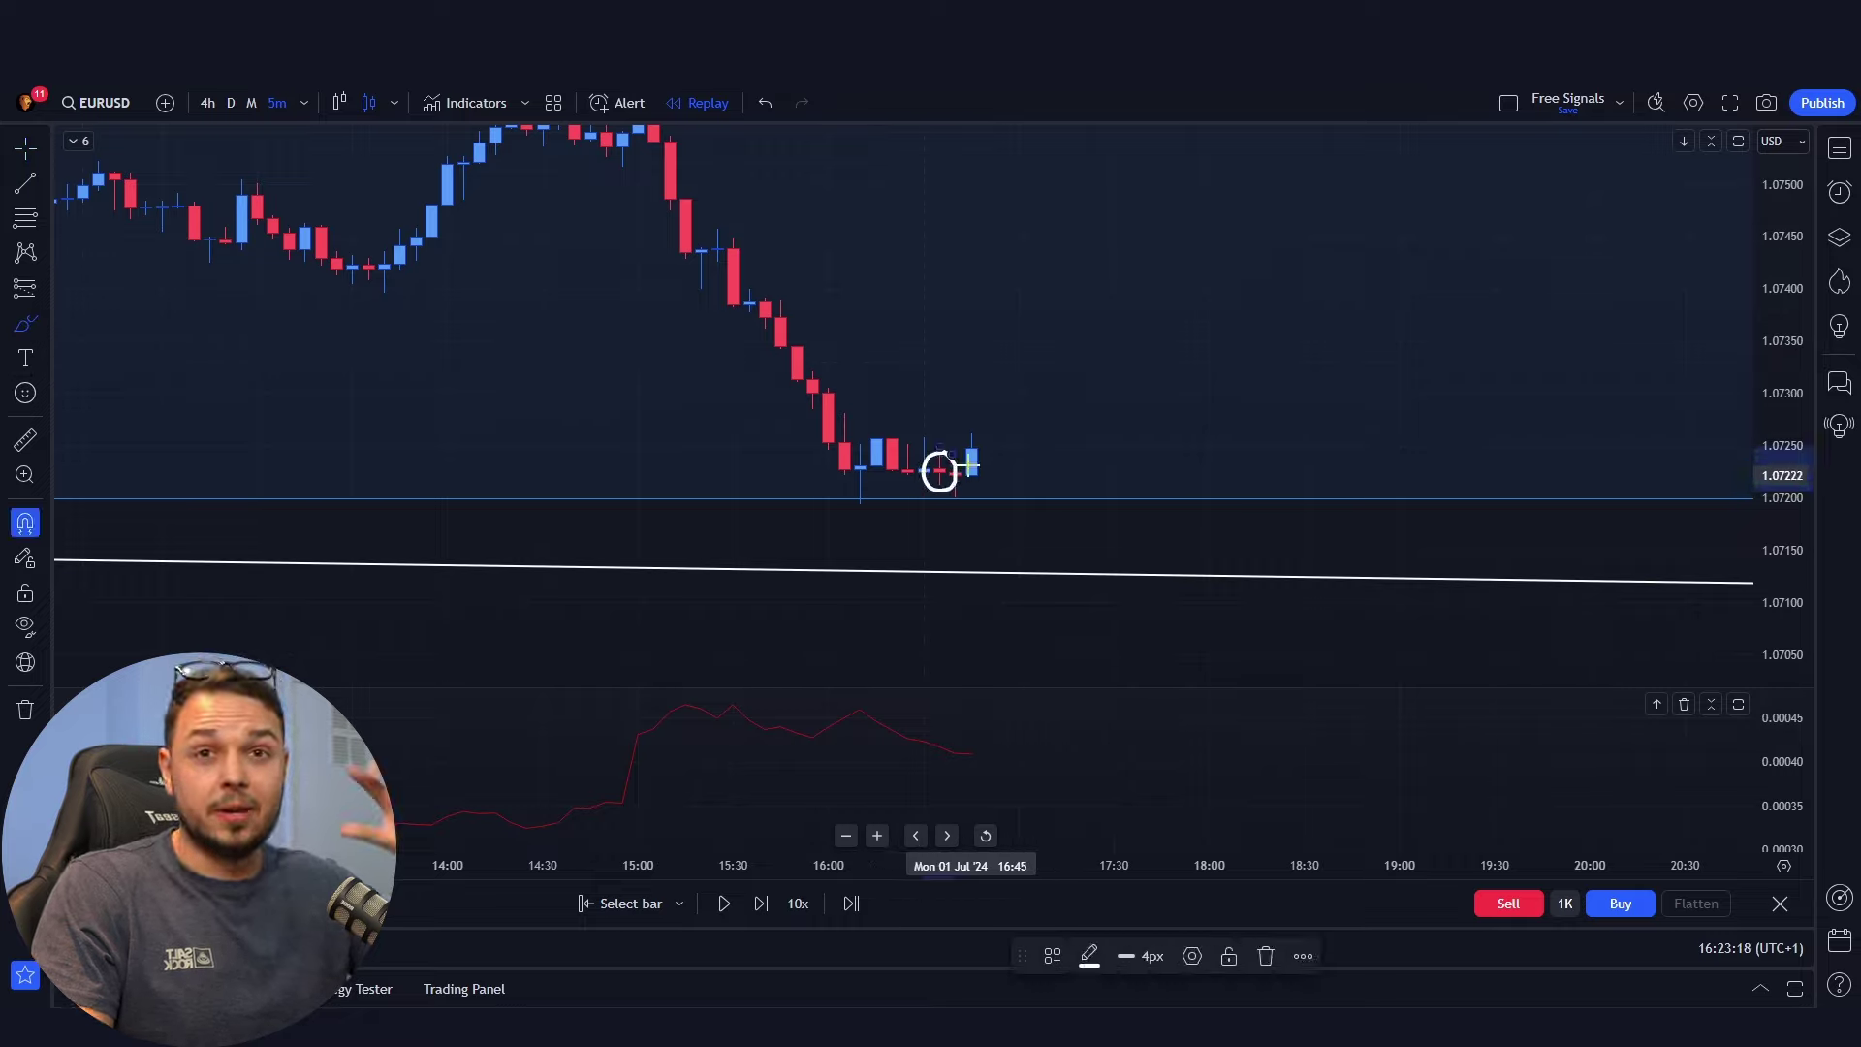
pyautogui.hotkey('ctrl', 'z')
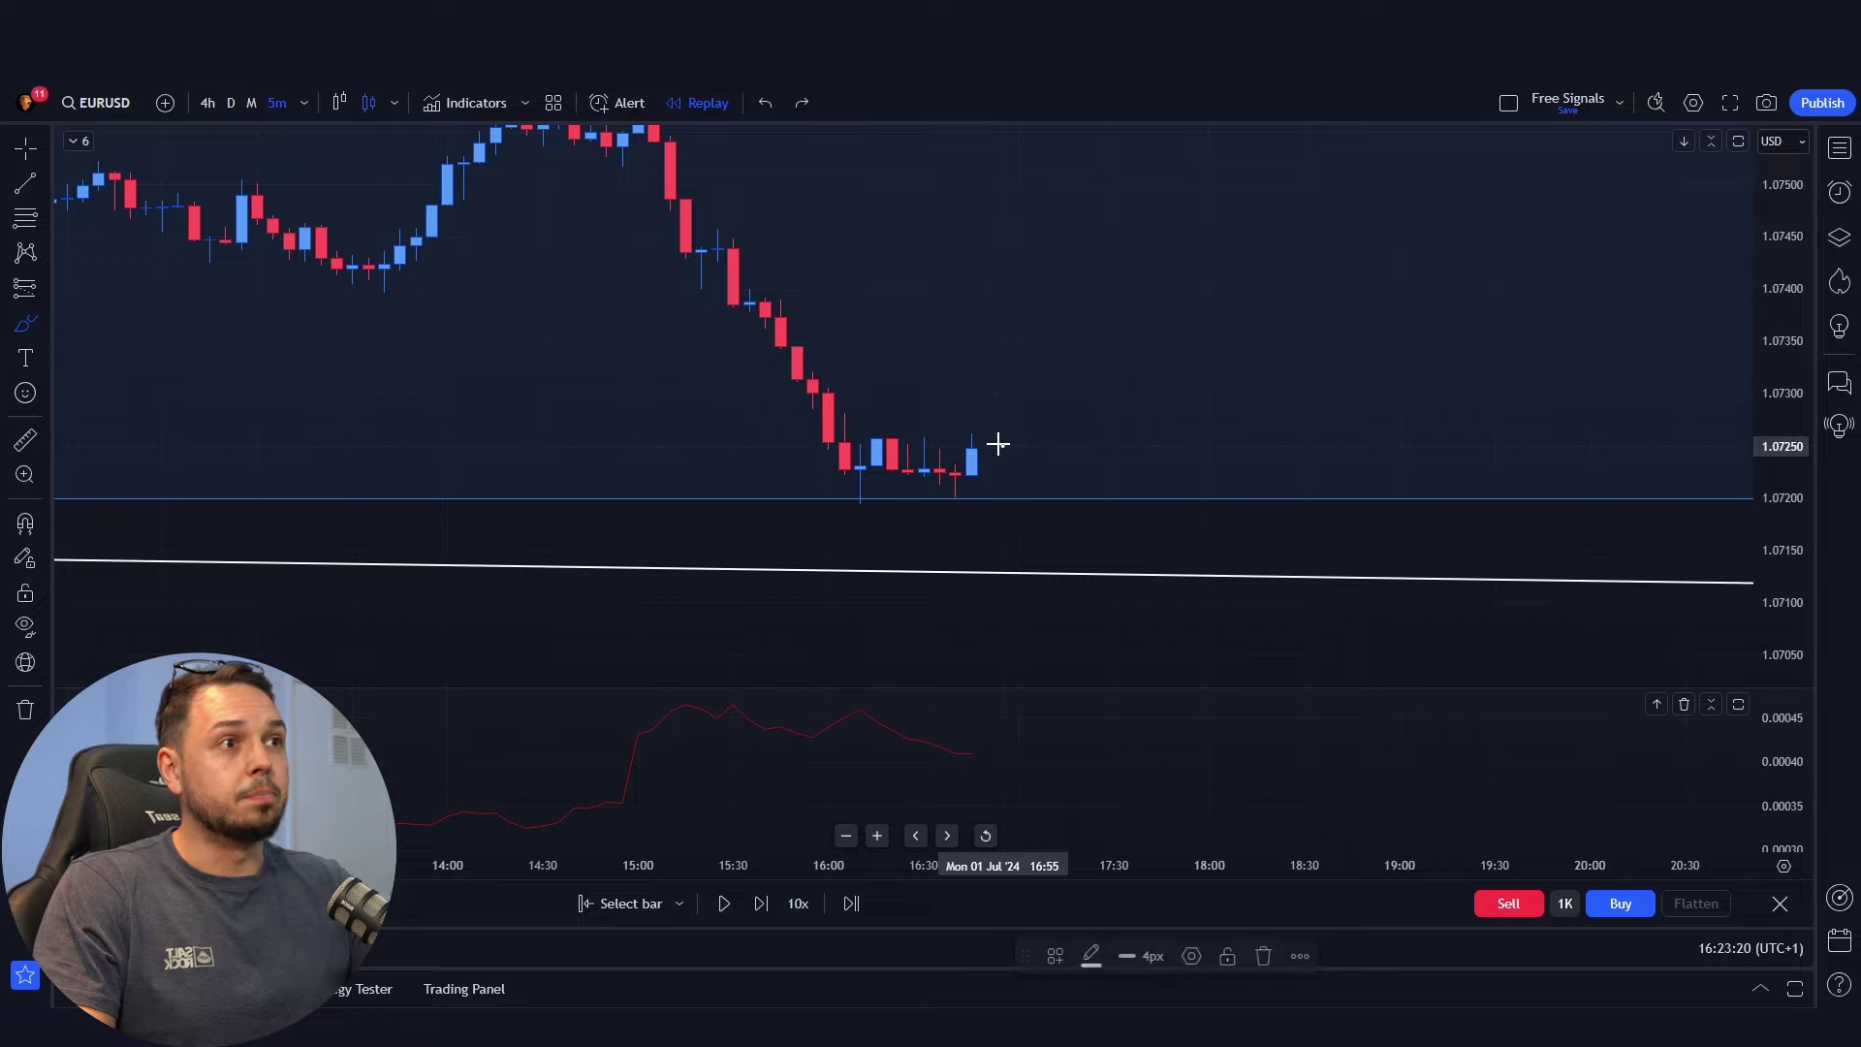
pyautogui.moveTo(999, 446)
pyautogui.mouseDown()
pyautogui.moveTo(943, 456)
pyautogui.moveTo(960, 485)
pyautogui.moveTo(989, 444)
pyautogui.mouseUp()
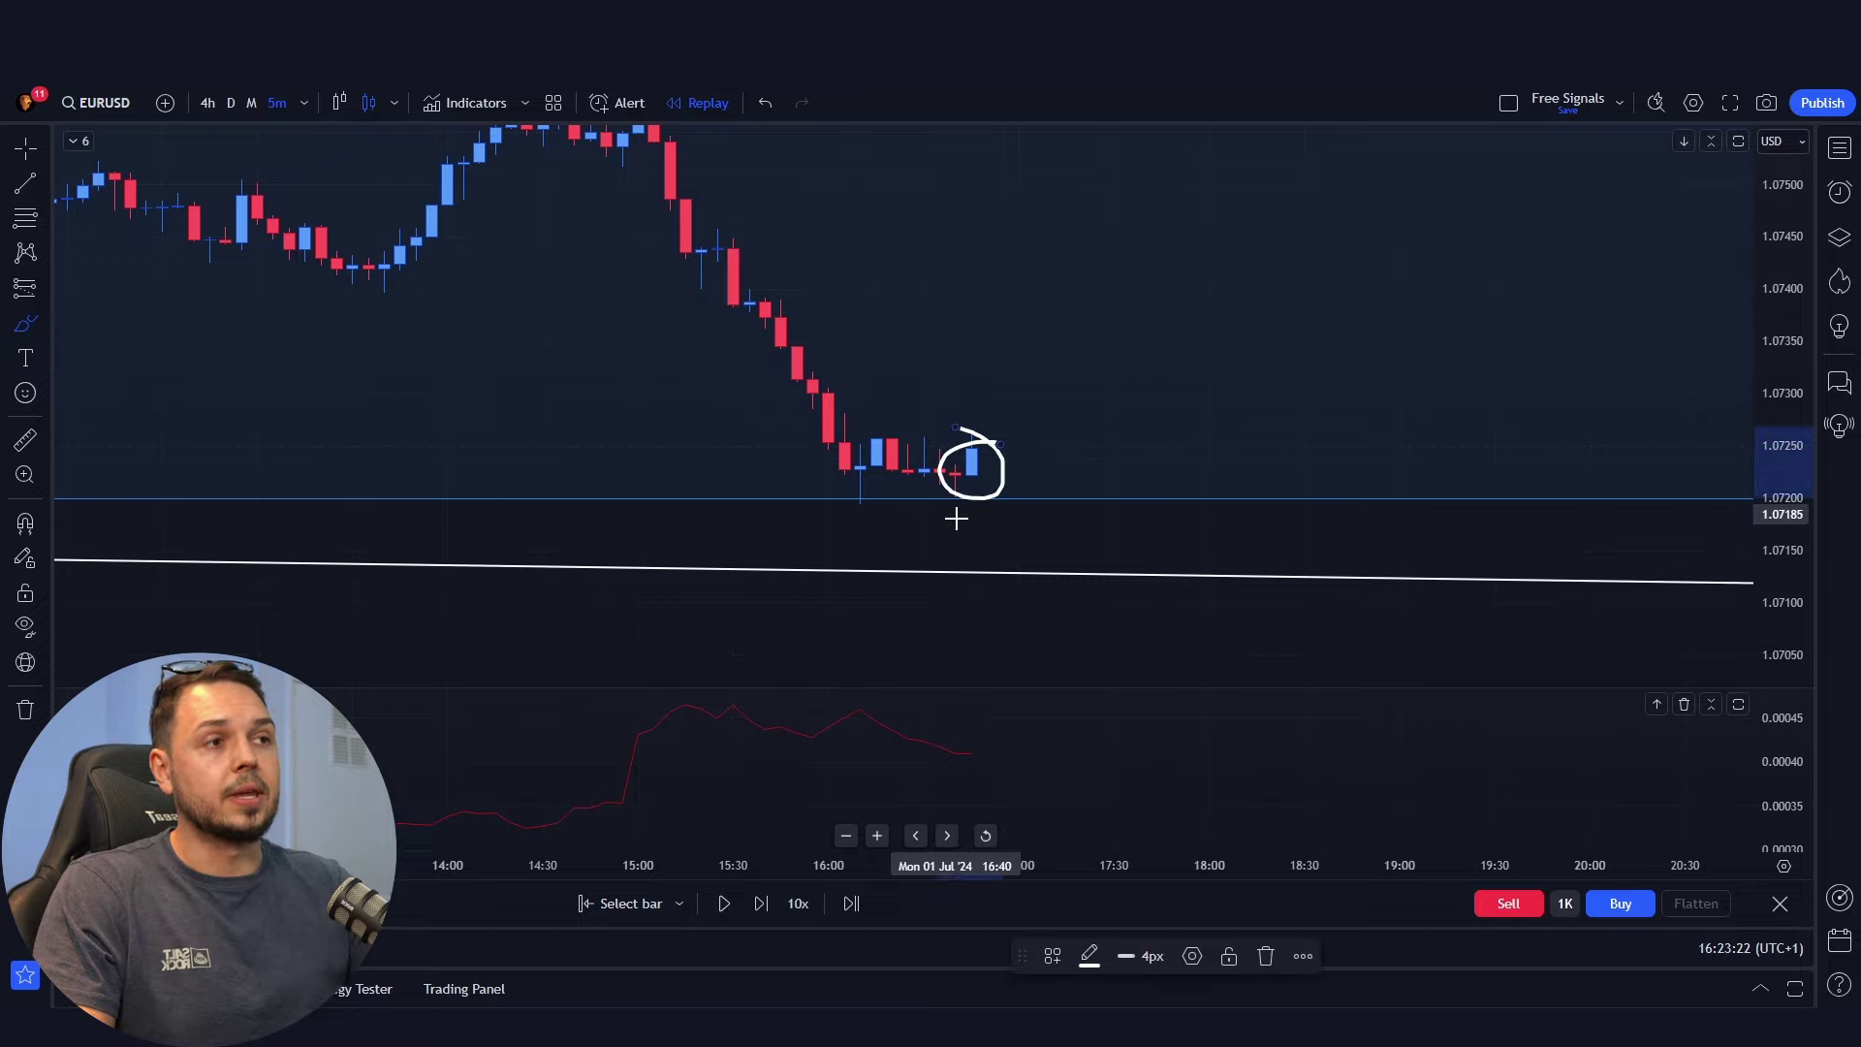
pyautogui.hotkey('ctrl', 'z')
pyautogui.click(26, 287)
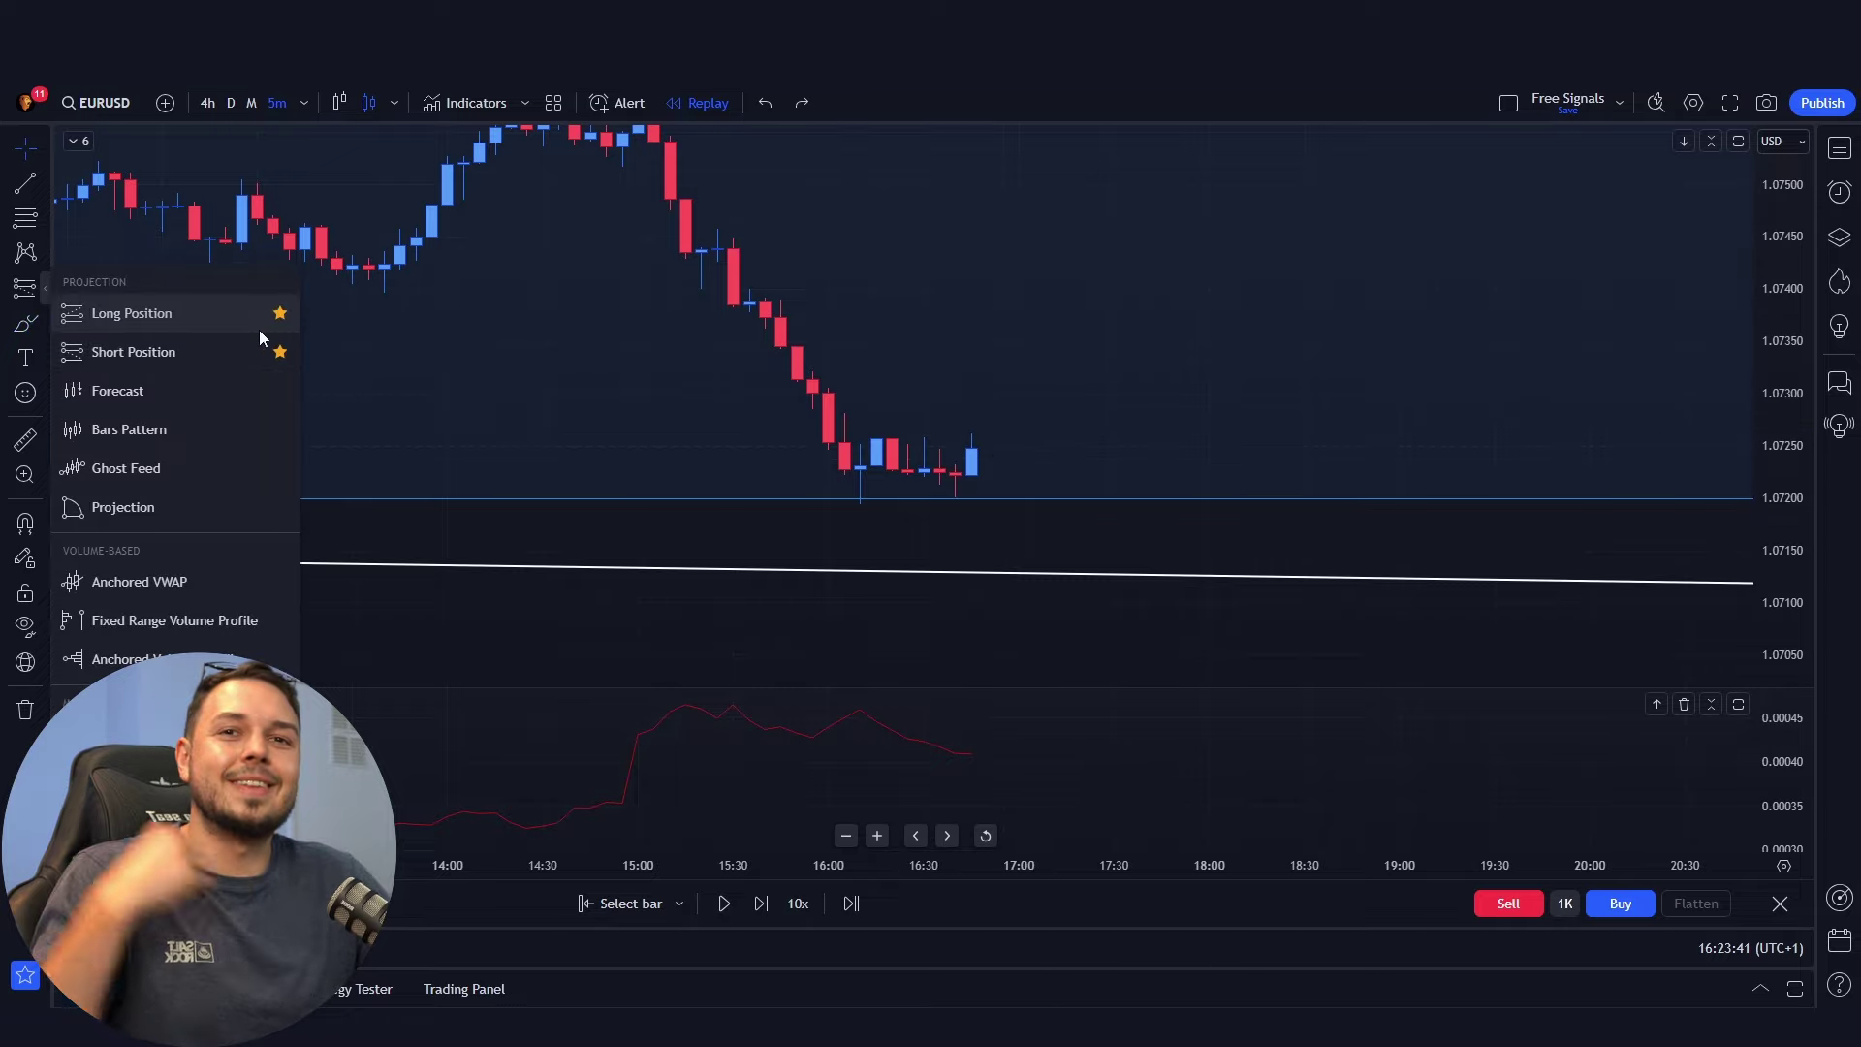
# Place a long position on the latest candle at 1.07247 with an 82-tick stop at 1.07165.
pyautogui.click(203, 316)
pyautogui.click(940, 449)
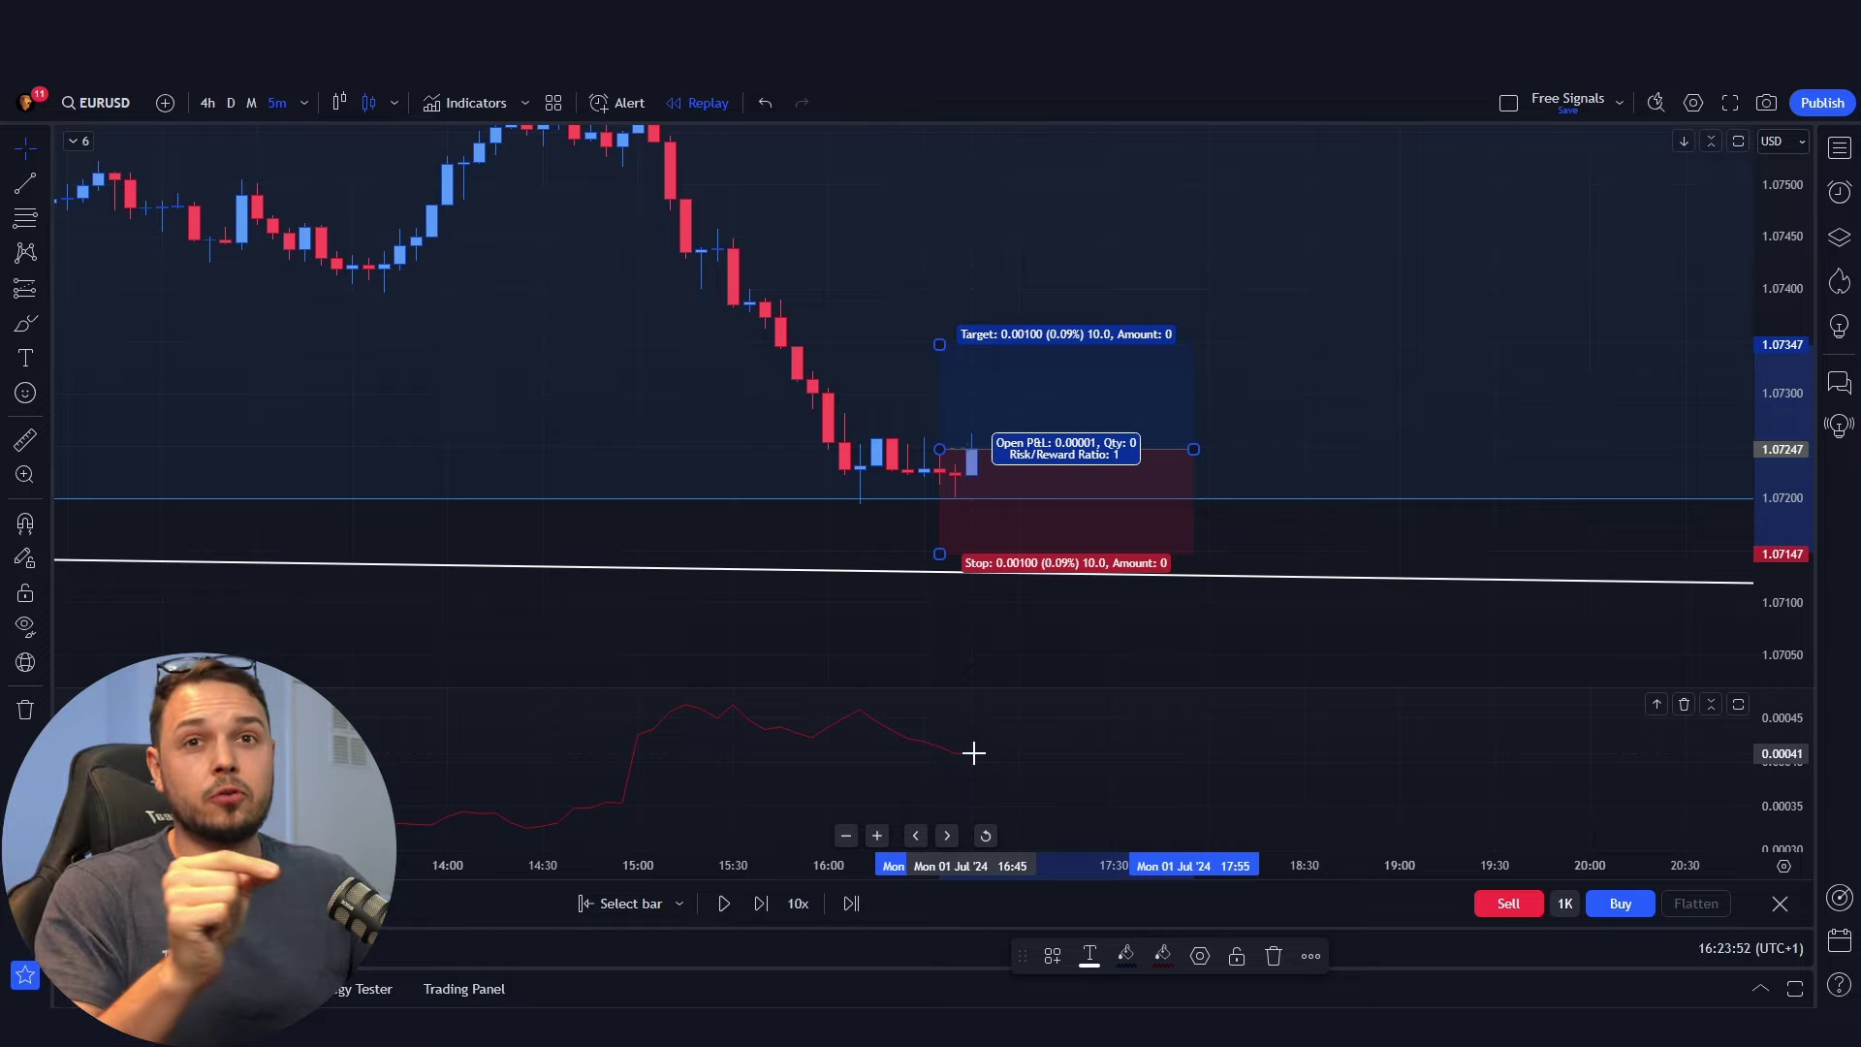
pyautogui.doubleClick(992, 540)
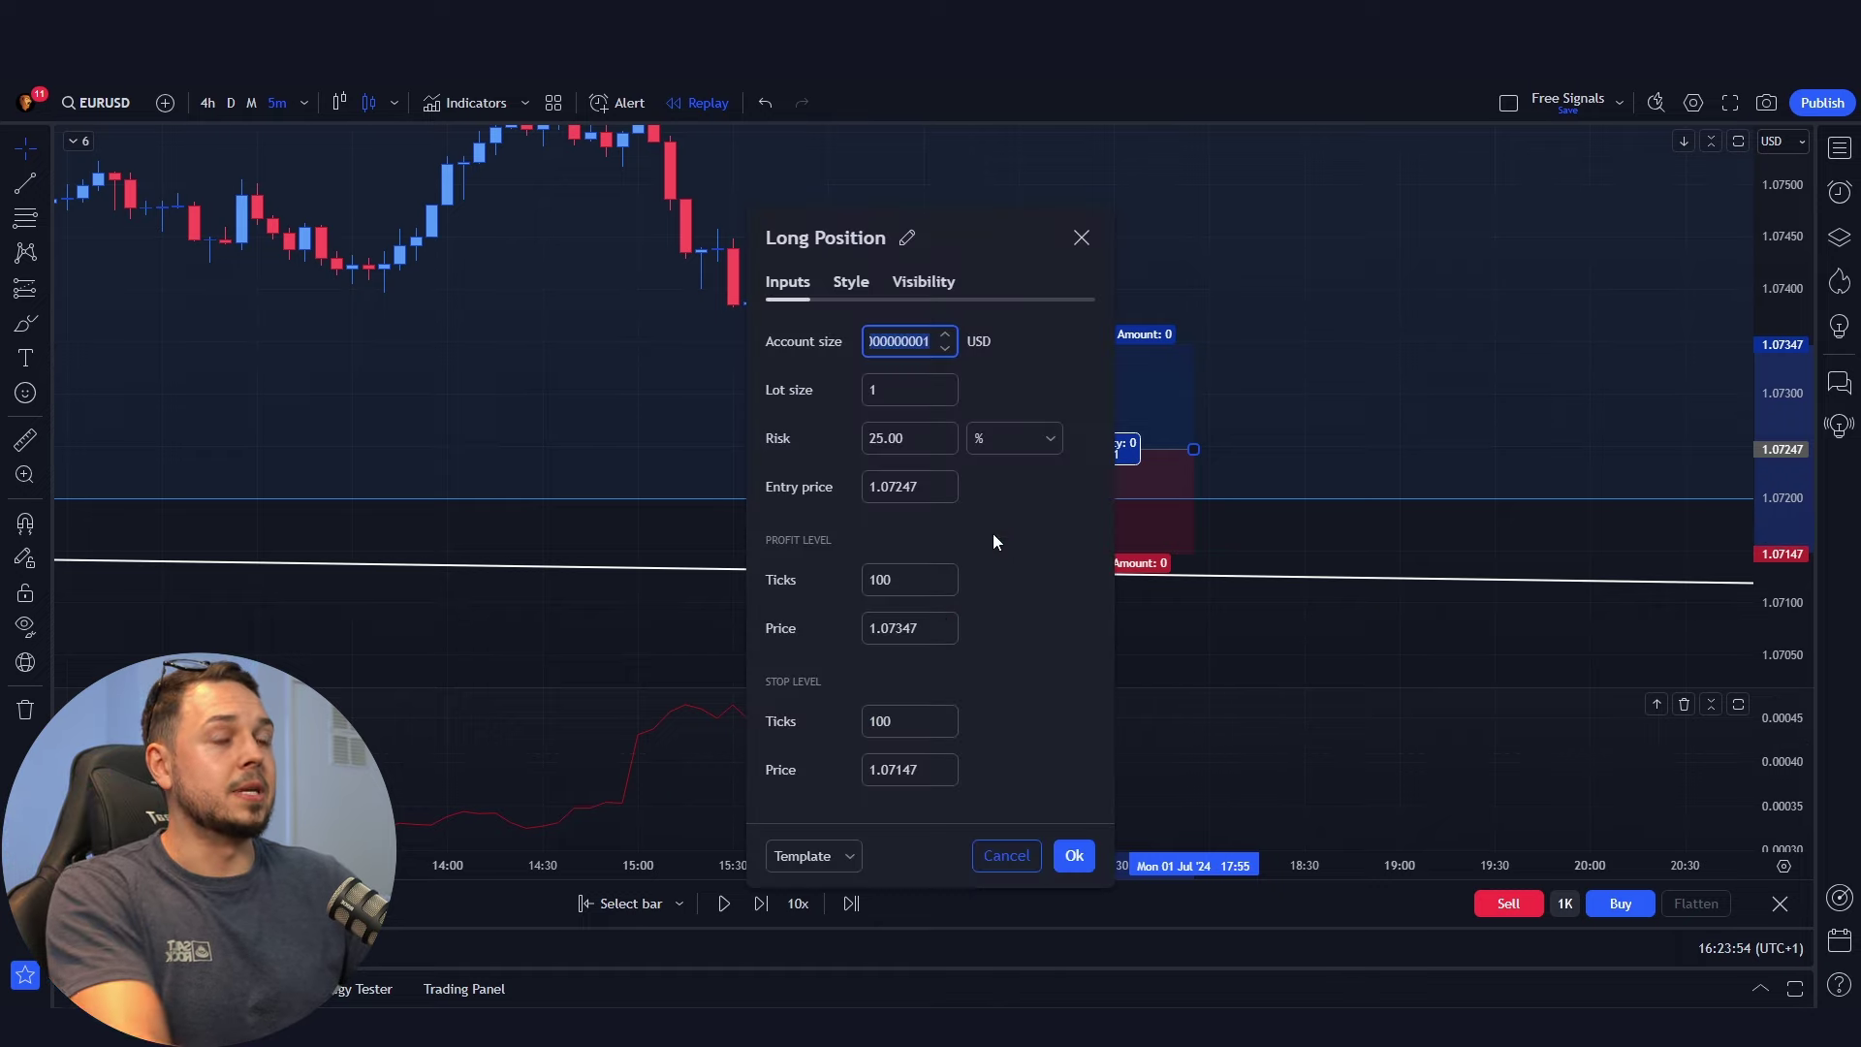
pyautogui.click(906, 721)
pyautogui.press('BackSpace')
pyautogui.press('BackSpace')
pyautogui.press('BackSpace')
pyautogui.write('71')
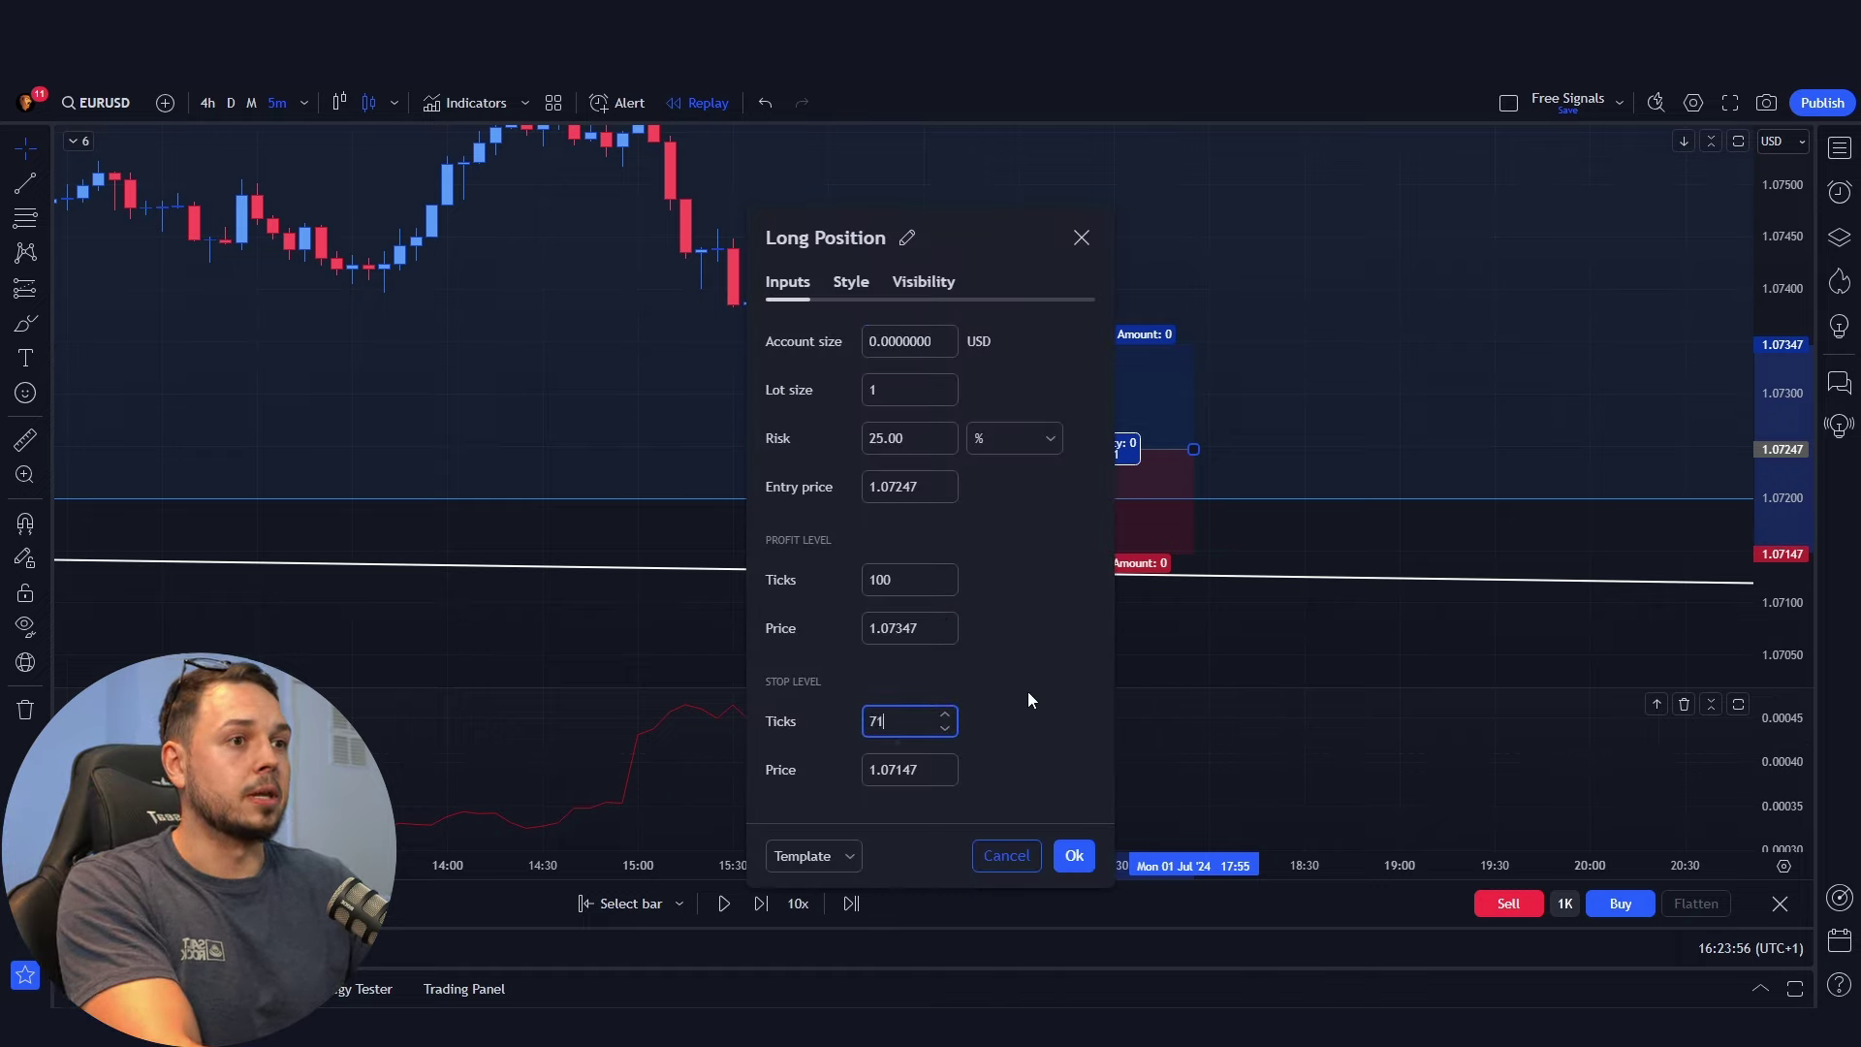
pyautogui.press('BackSpace')
pyautogui.press('BackSpace')
pyautogui.write('82')
pyautogui.click(1026, 667)
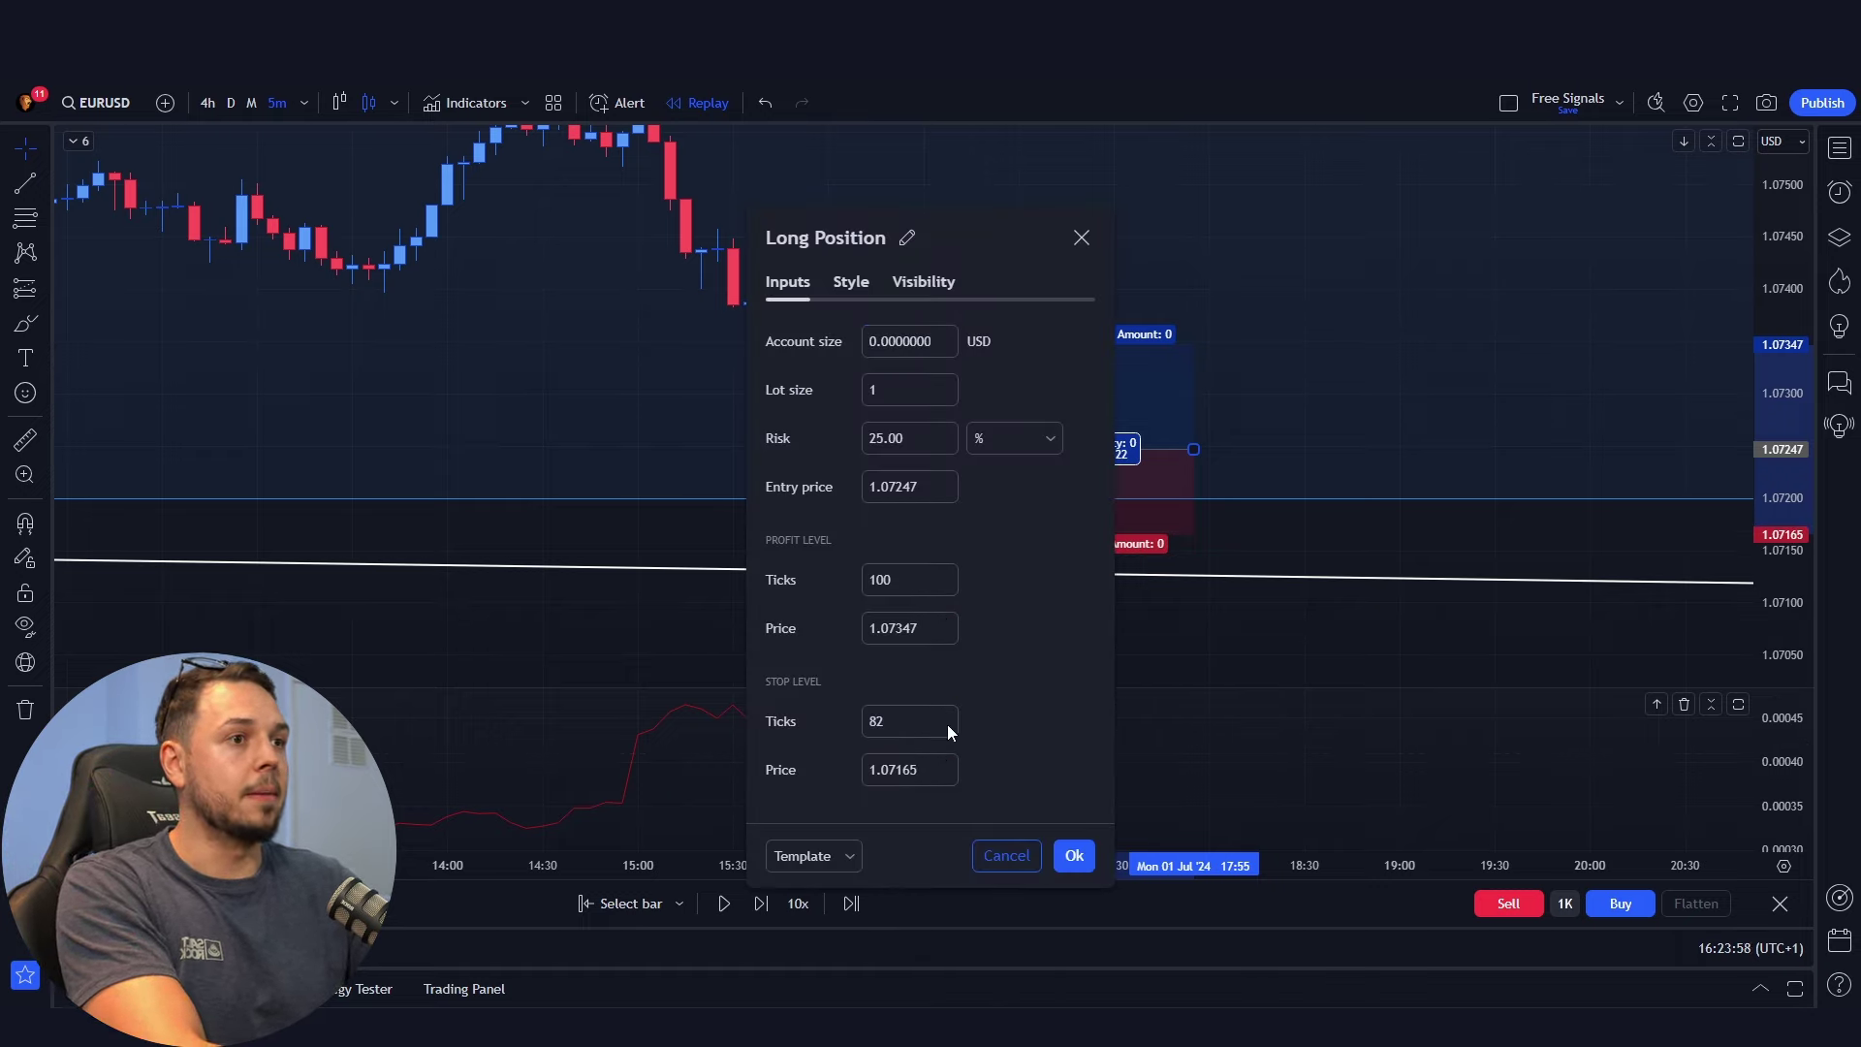
pyautogui.click(1073, 854)
# Drag the long position's target up to 1.07767 (52 pips), then pick the Vertical Line tool.
pyautogui.scroll(-2, 1357, 340)
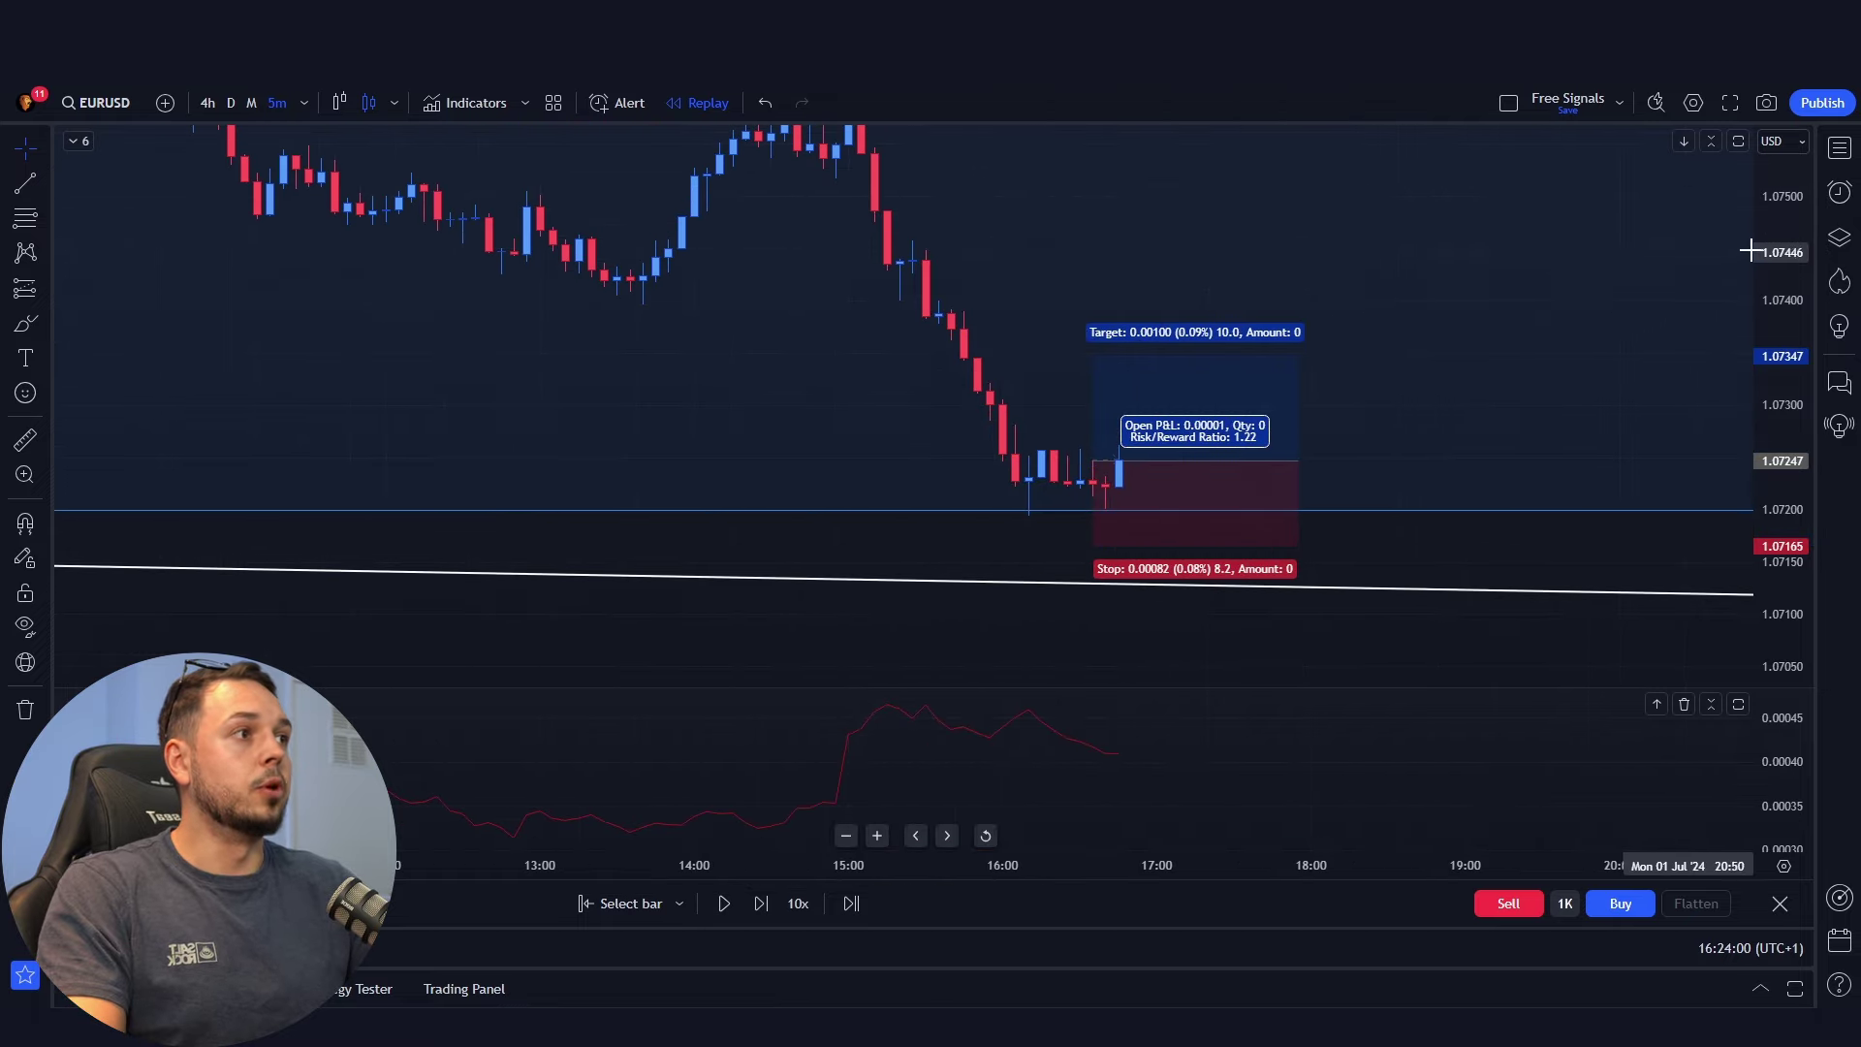
pyautogui.moveTo(1085, 388); pyautogui.dragTo(1051, 146)
pyautogui.moveTo(1305, 429); pyautogui.dragTo(1300, 477)
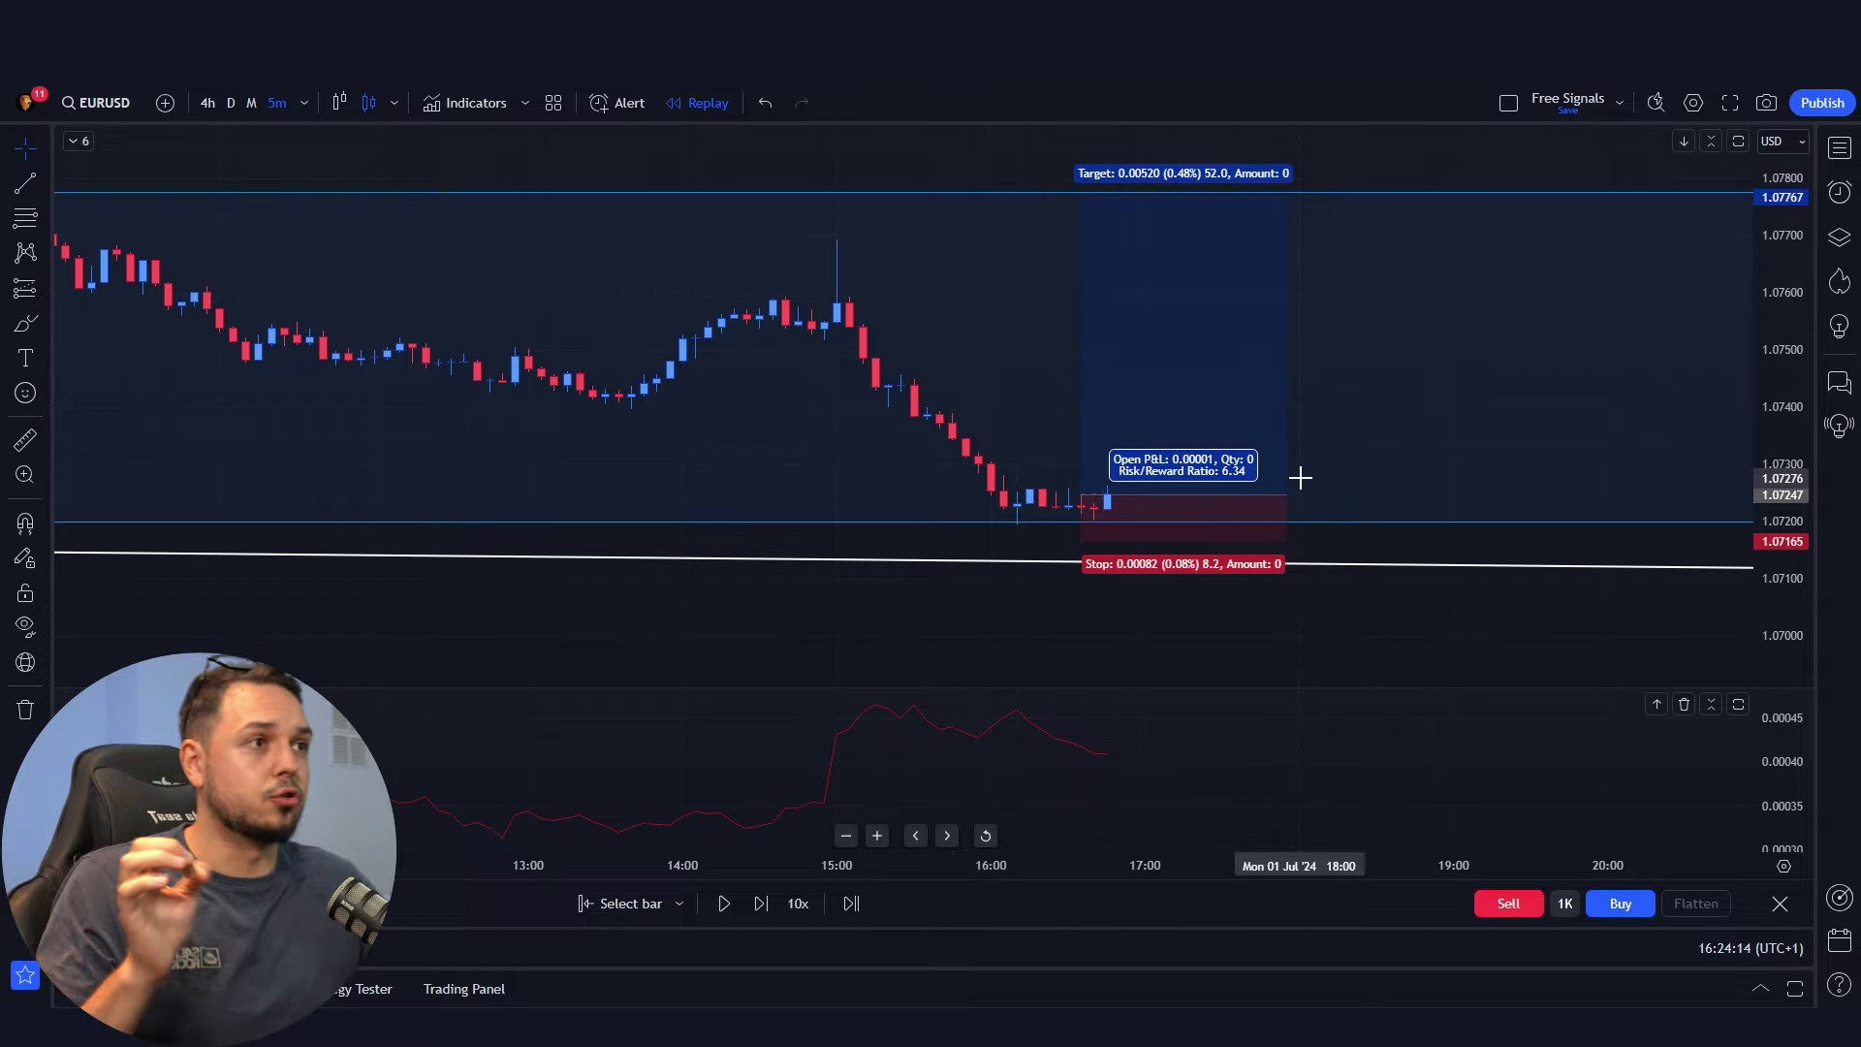
pyautogui.hotkey('alt', 'v')
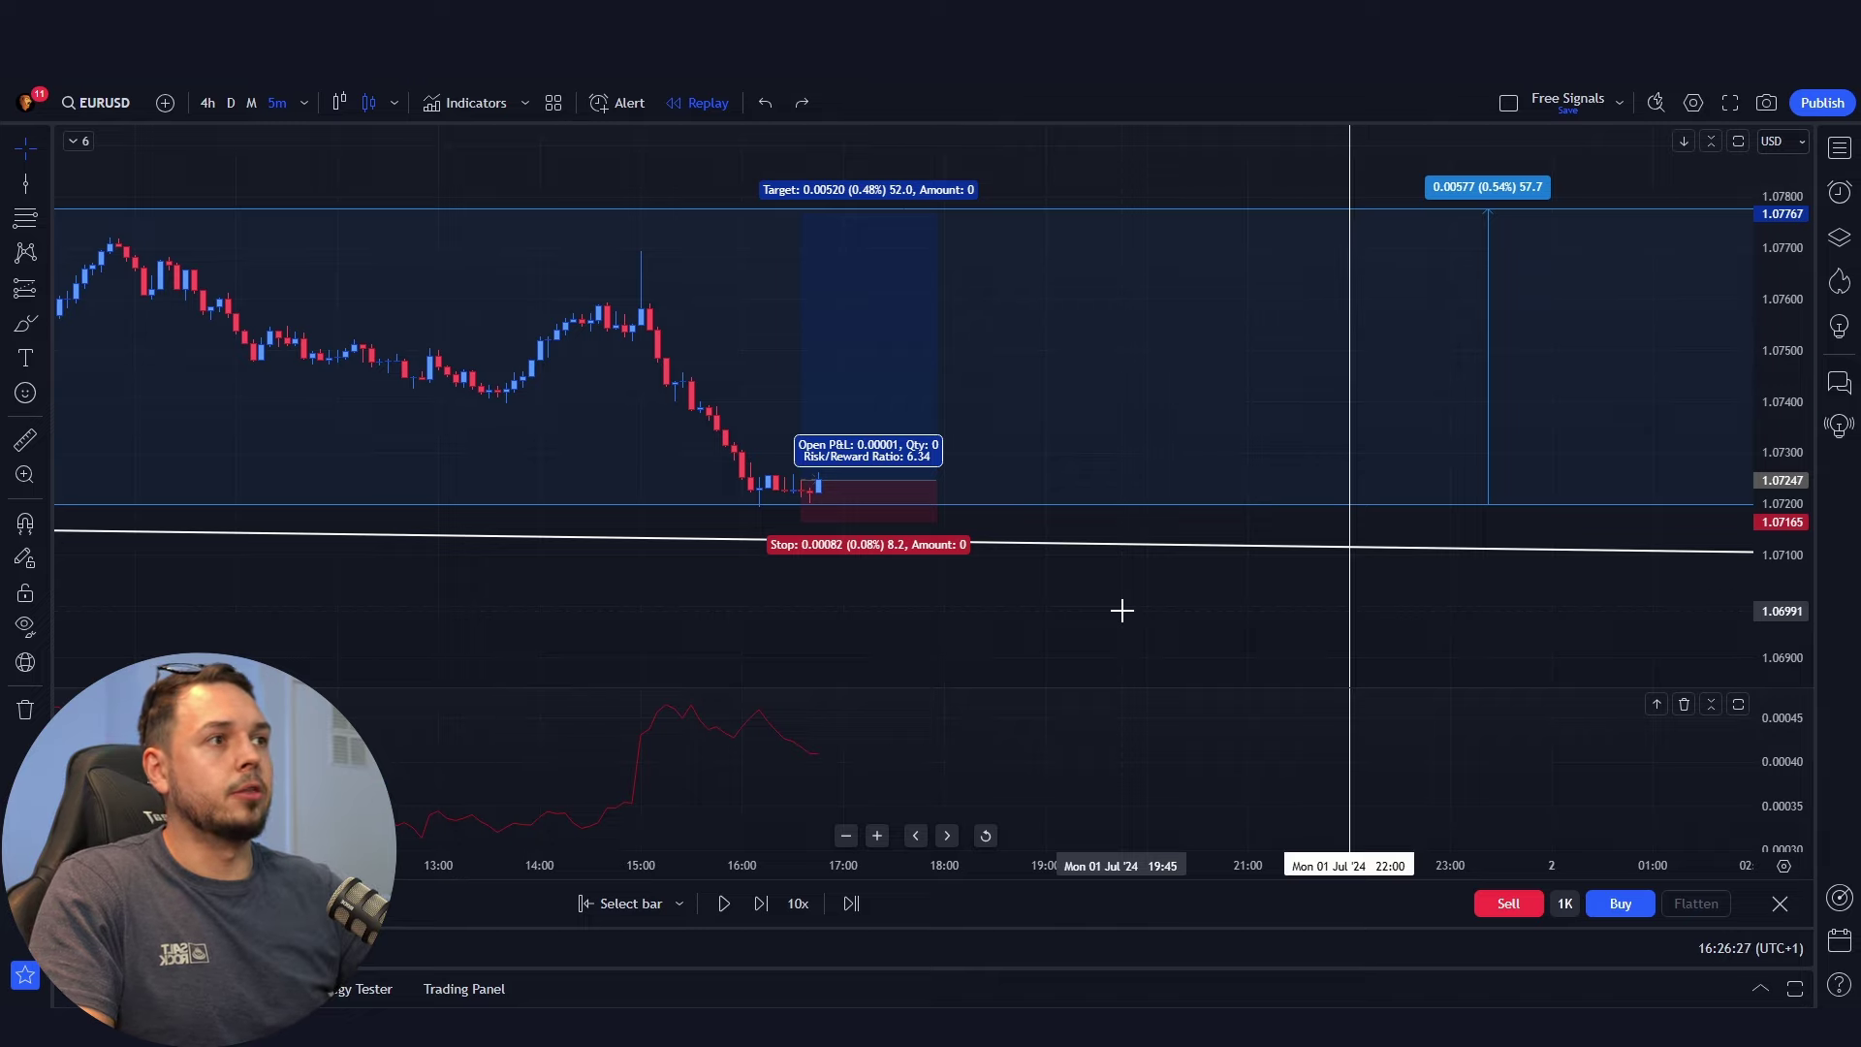
# Sketch a freehand loop right of the candles and shift the end-of-day line back to about 20:10.
pyautogui.hotkey('alt', 'b')
pyautogui.moveTo(1336, 333); pyautogui.dragTo(1369, 323)
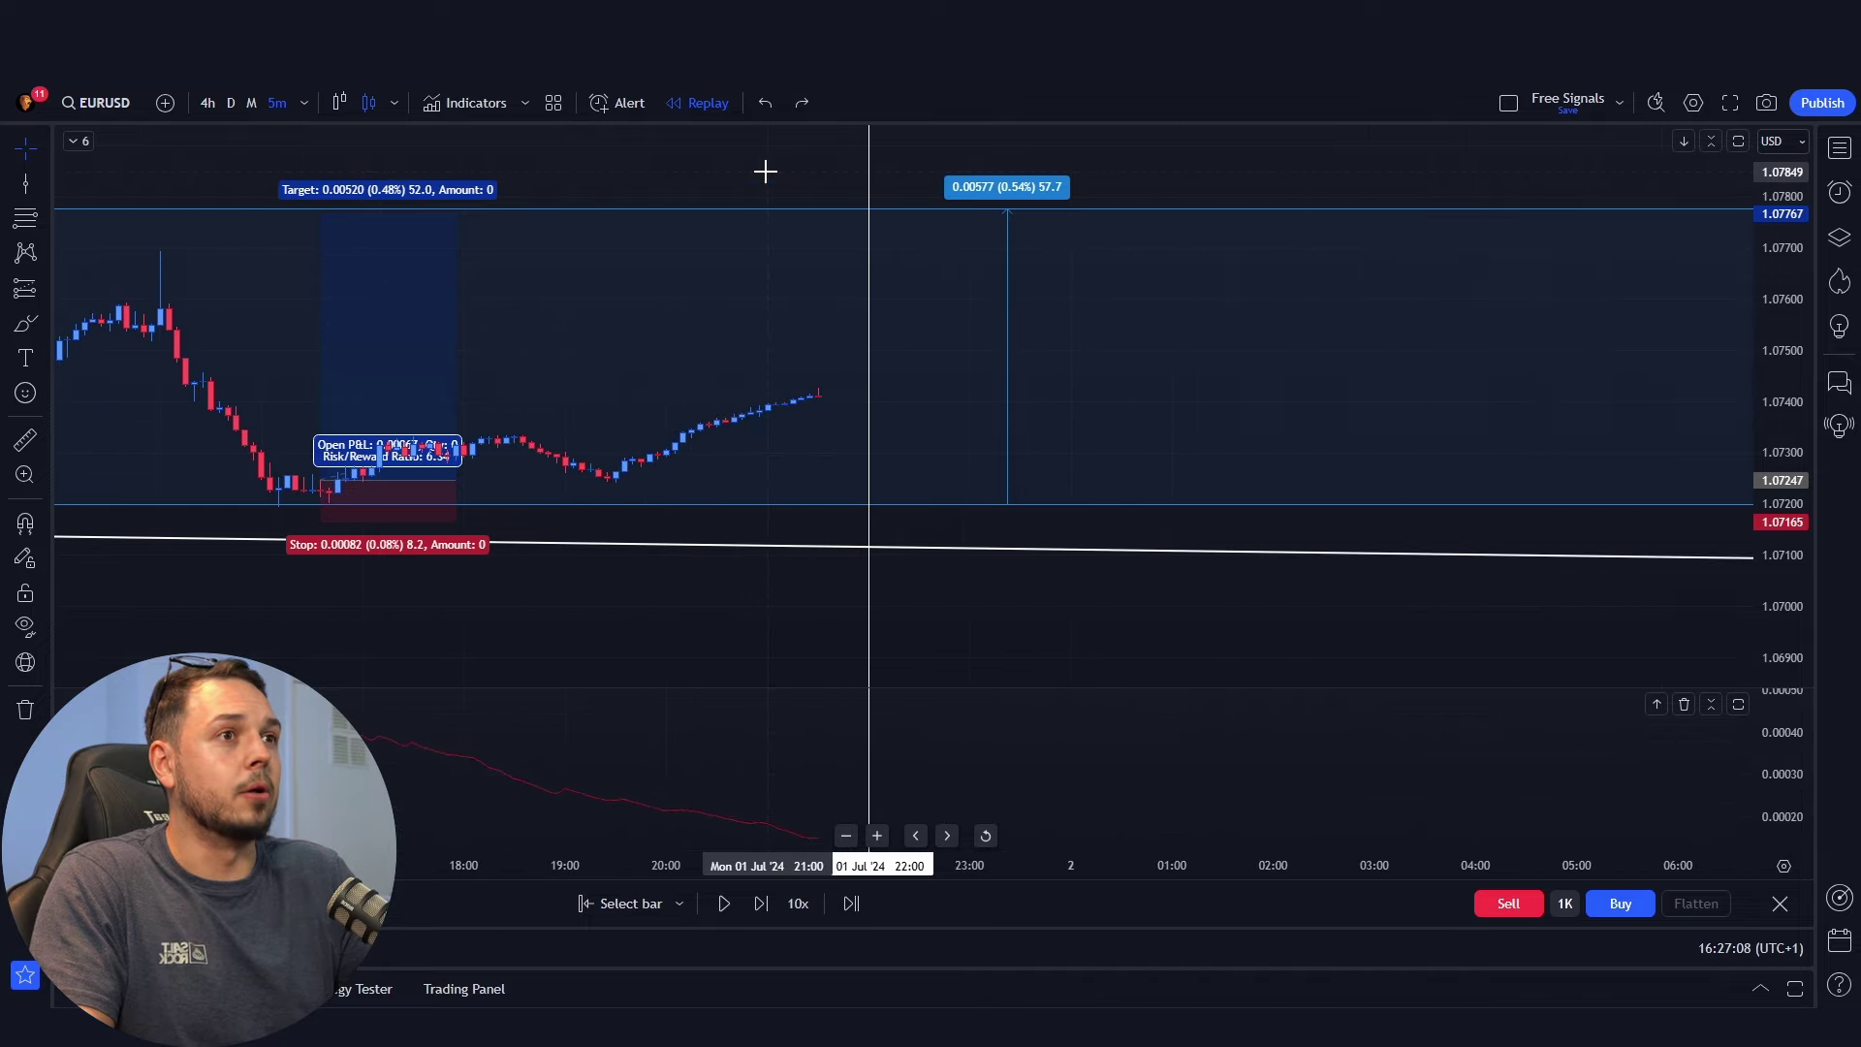
pyautogui.scroll(-1, 872, 417)
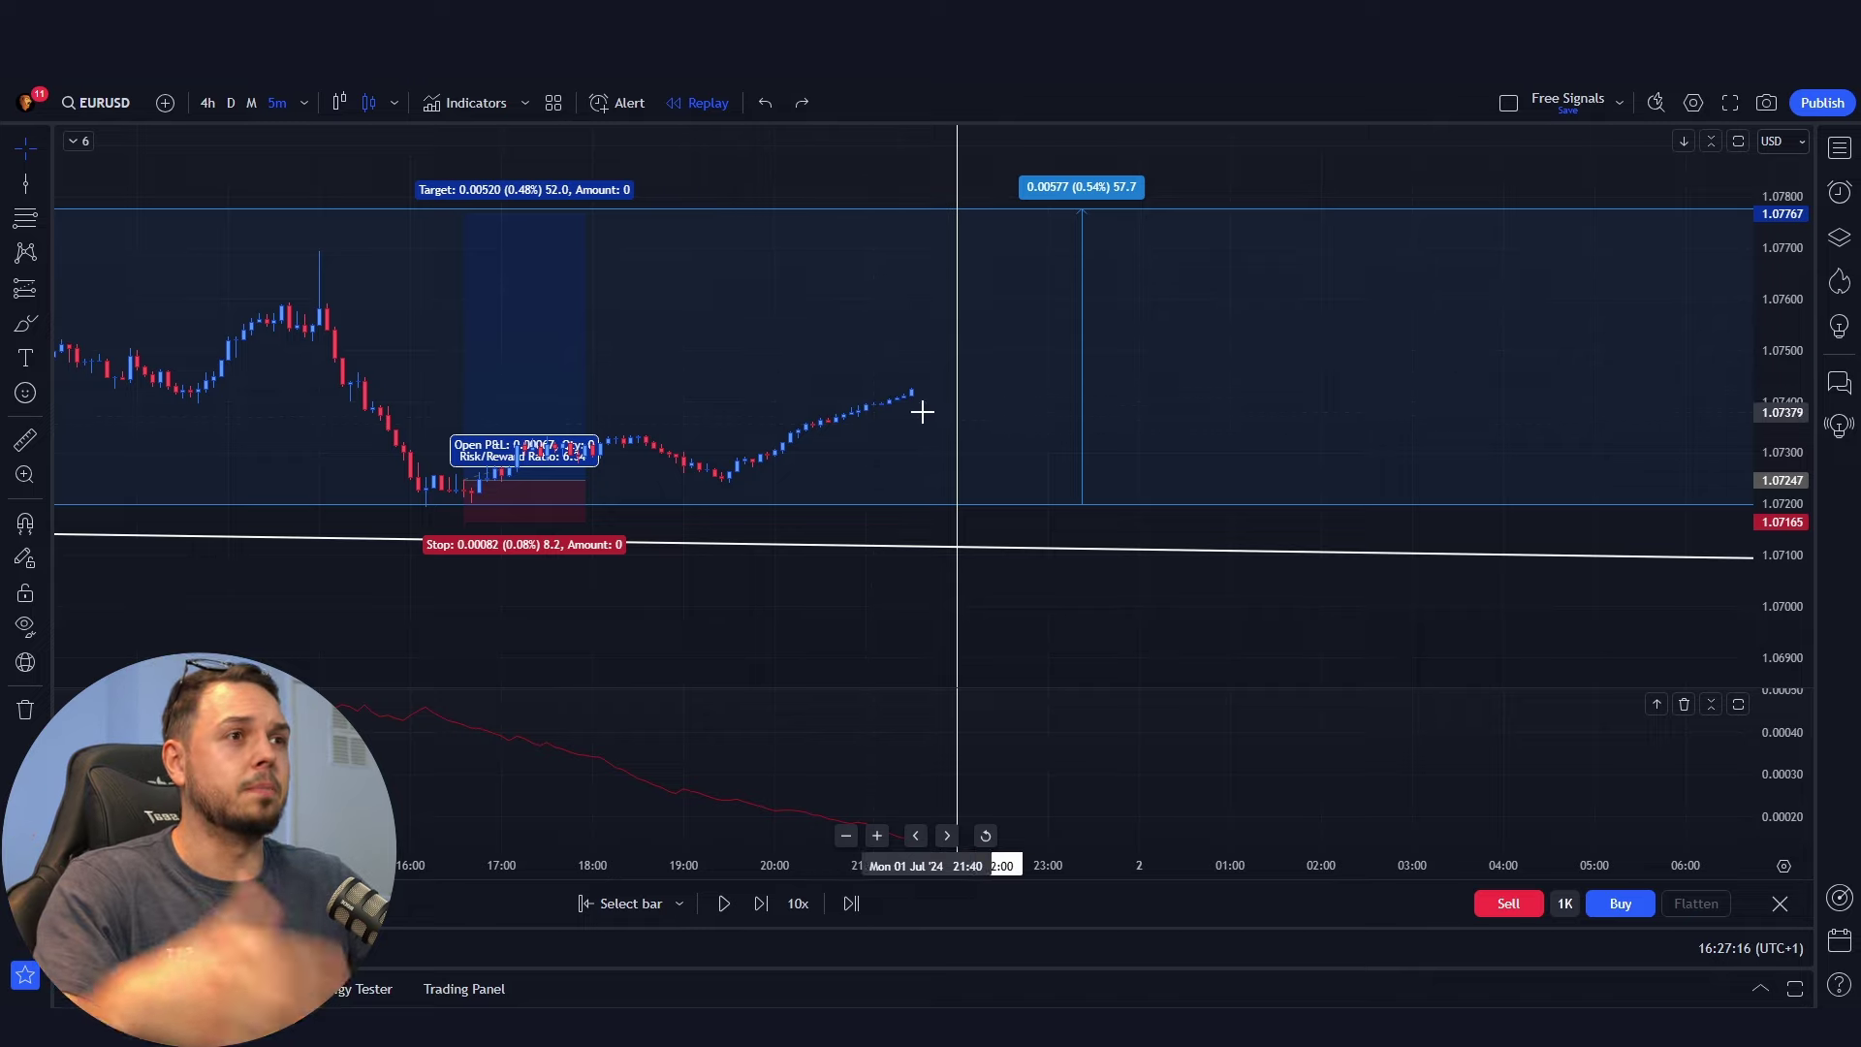
pyautogui.moveTo(956, 432); pyautogui.dragTo(787, 436)
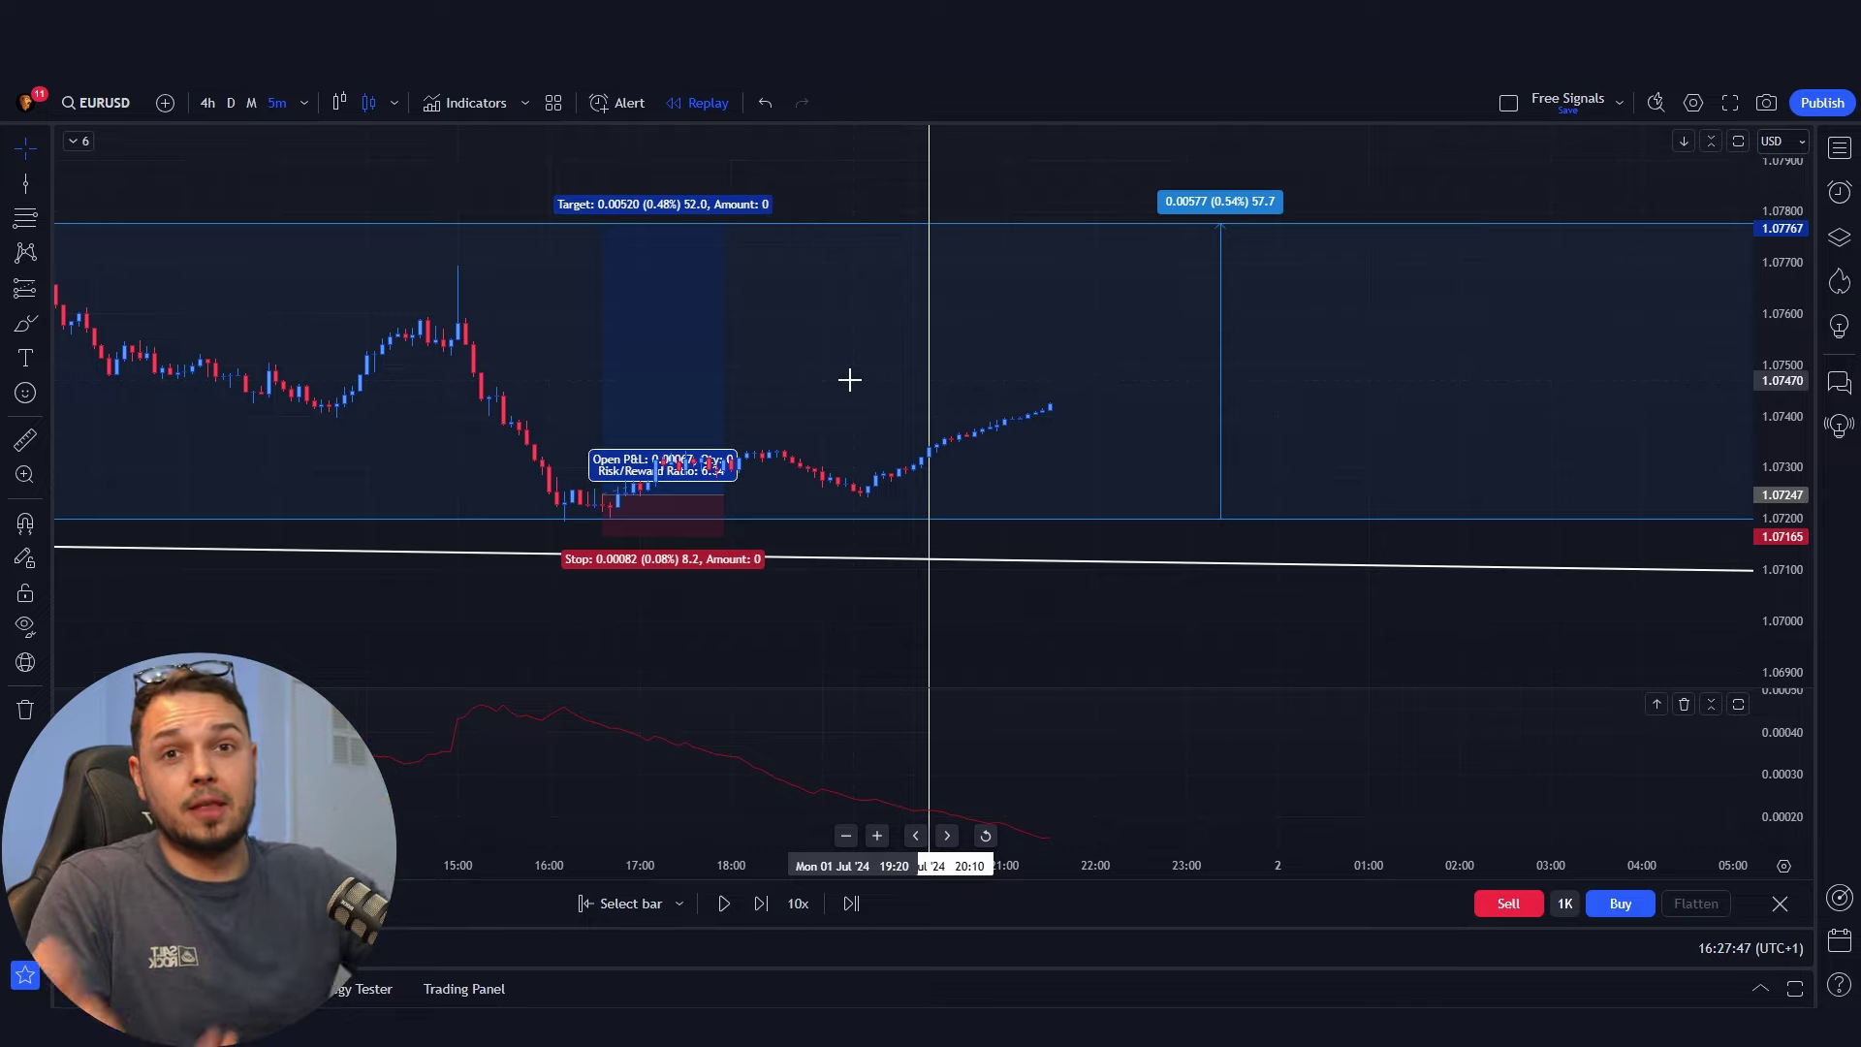
# Lower the target to 1.07334 (8.7 pips, about 1:1) and stretch the position box over later bars.
pyautogui.hotkey('alt', 'b')
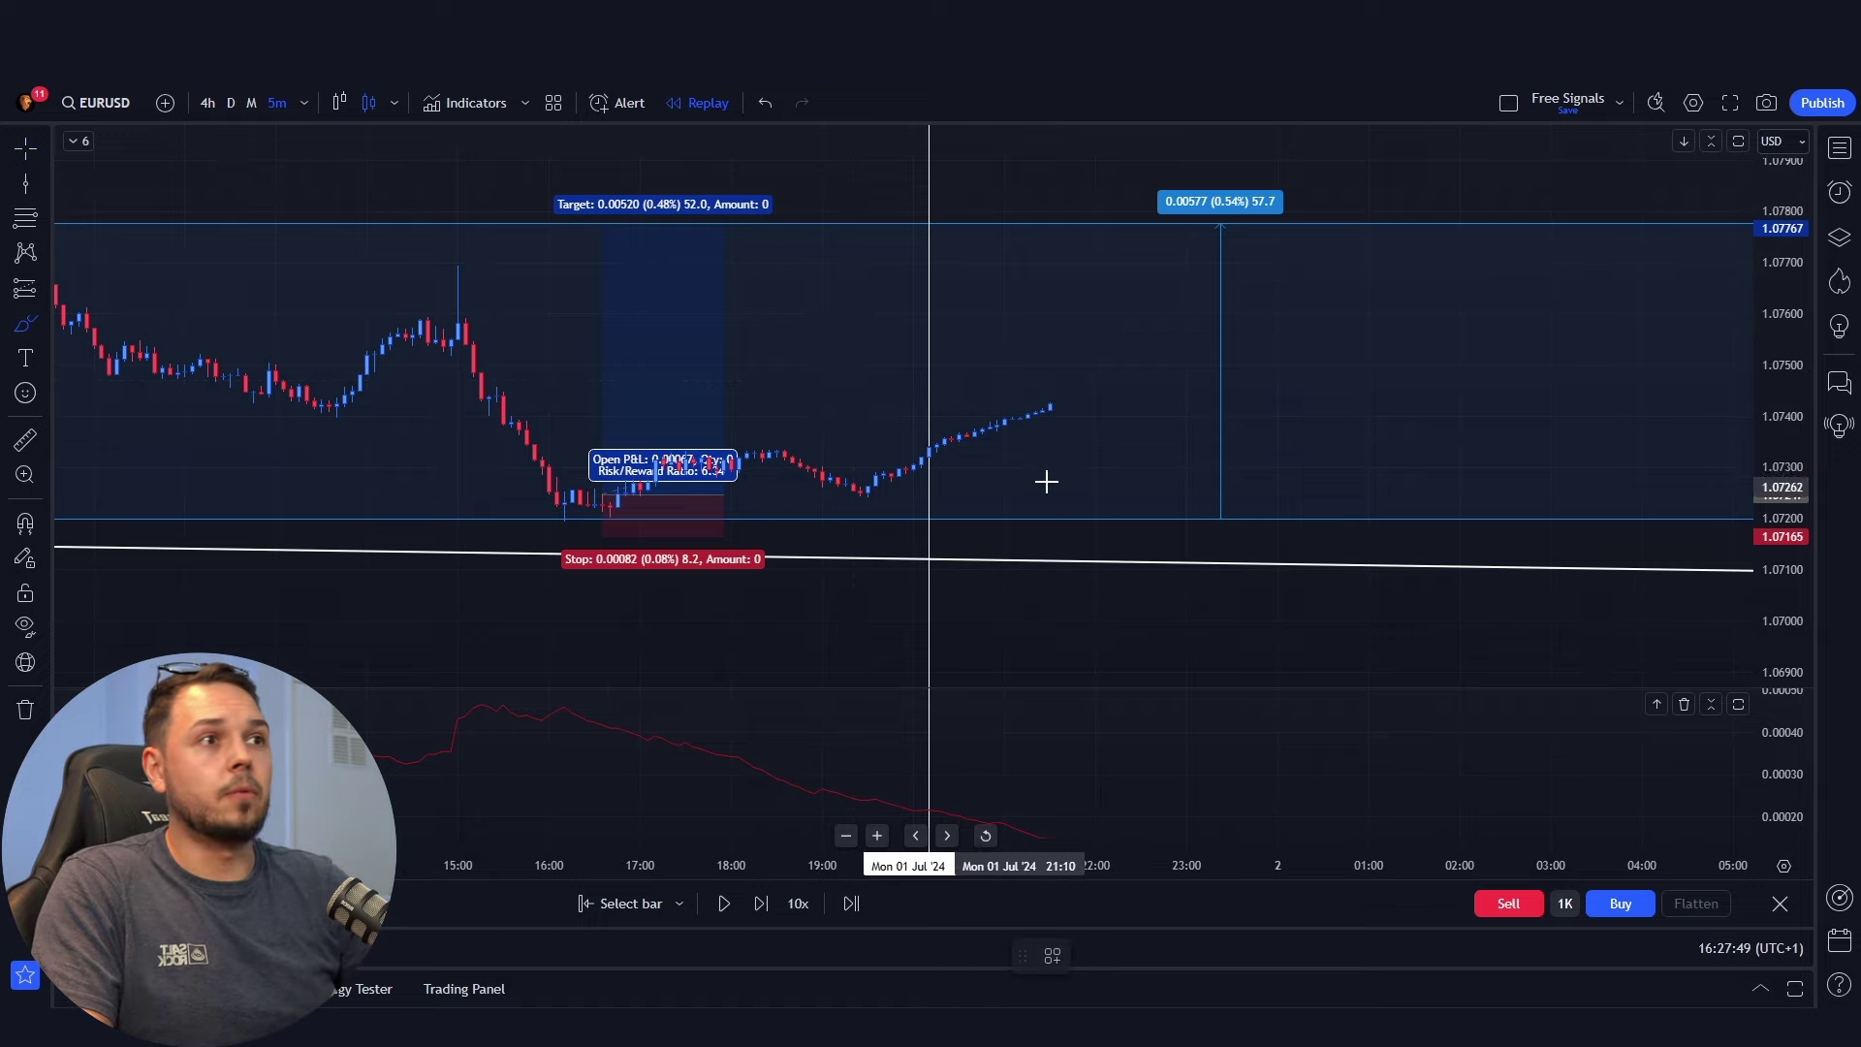
pyautogui.moveTo(918, 438); pyautogui.dragTo(928, 420)
pyautogui.hotkey('ctrl', 'z')
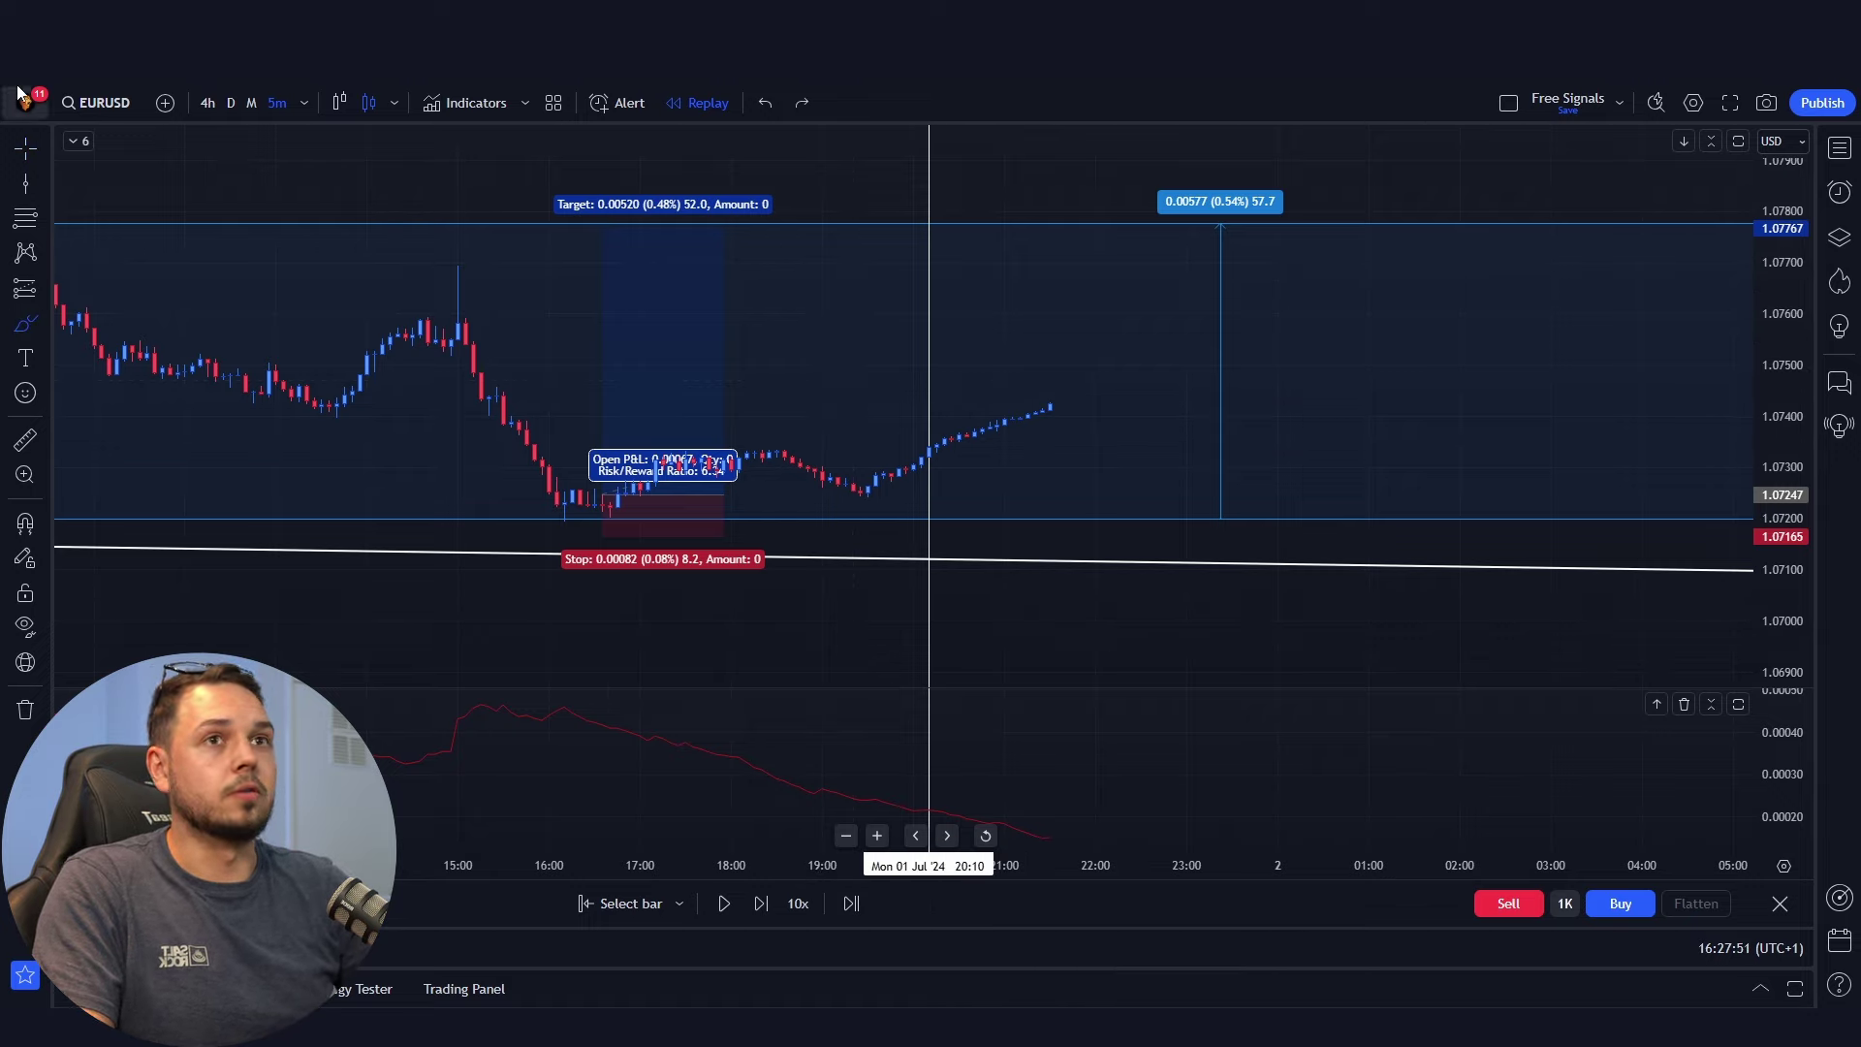
pyautogui.click(25, 147)
pyautogui.moveTo(603, 225)
pyautogui.mouseDown()
pyautogui.moveTo(620, 485)
pyautogui.moveTo(626, 446)
pyautogui.mouseUp()
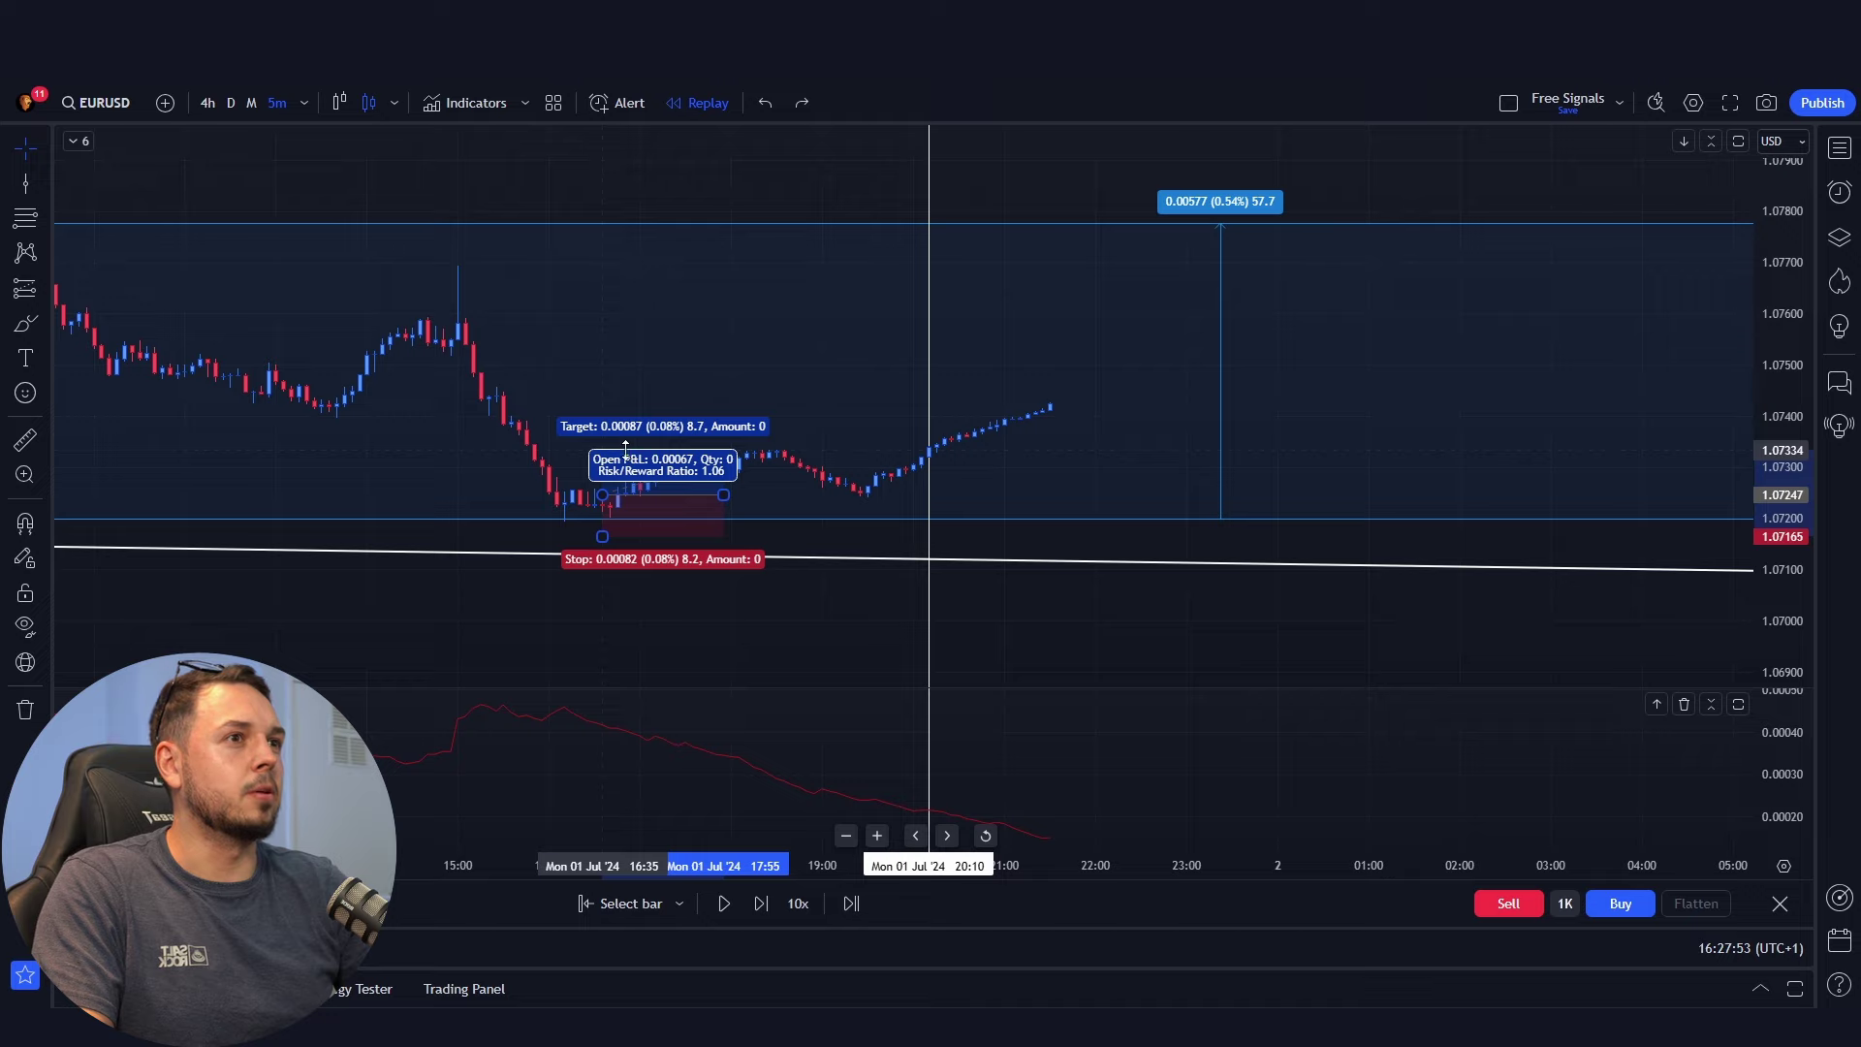
pyautogui.moveTo(722, 494); pyautogui.dragTo(983, 492)
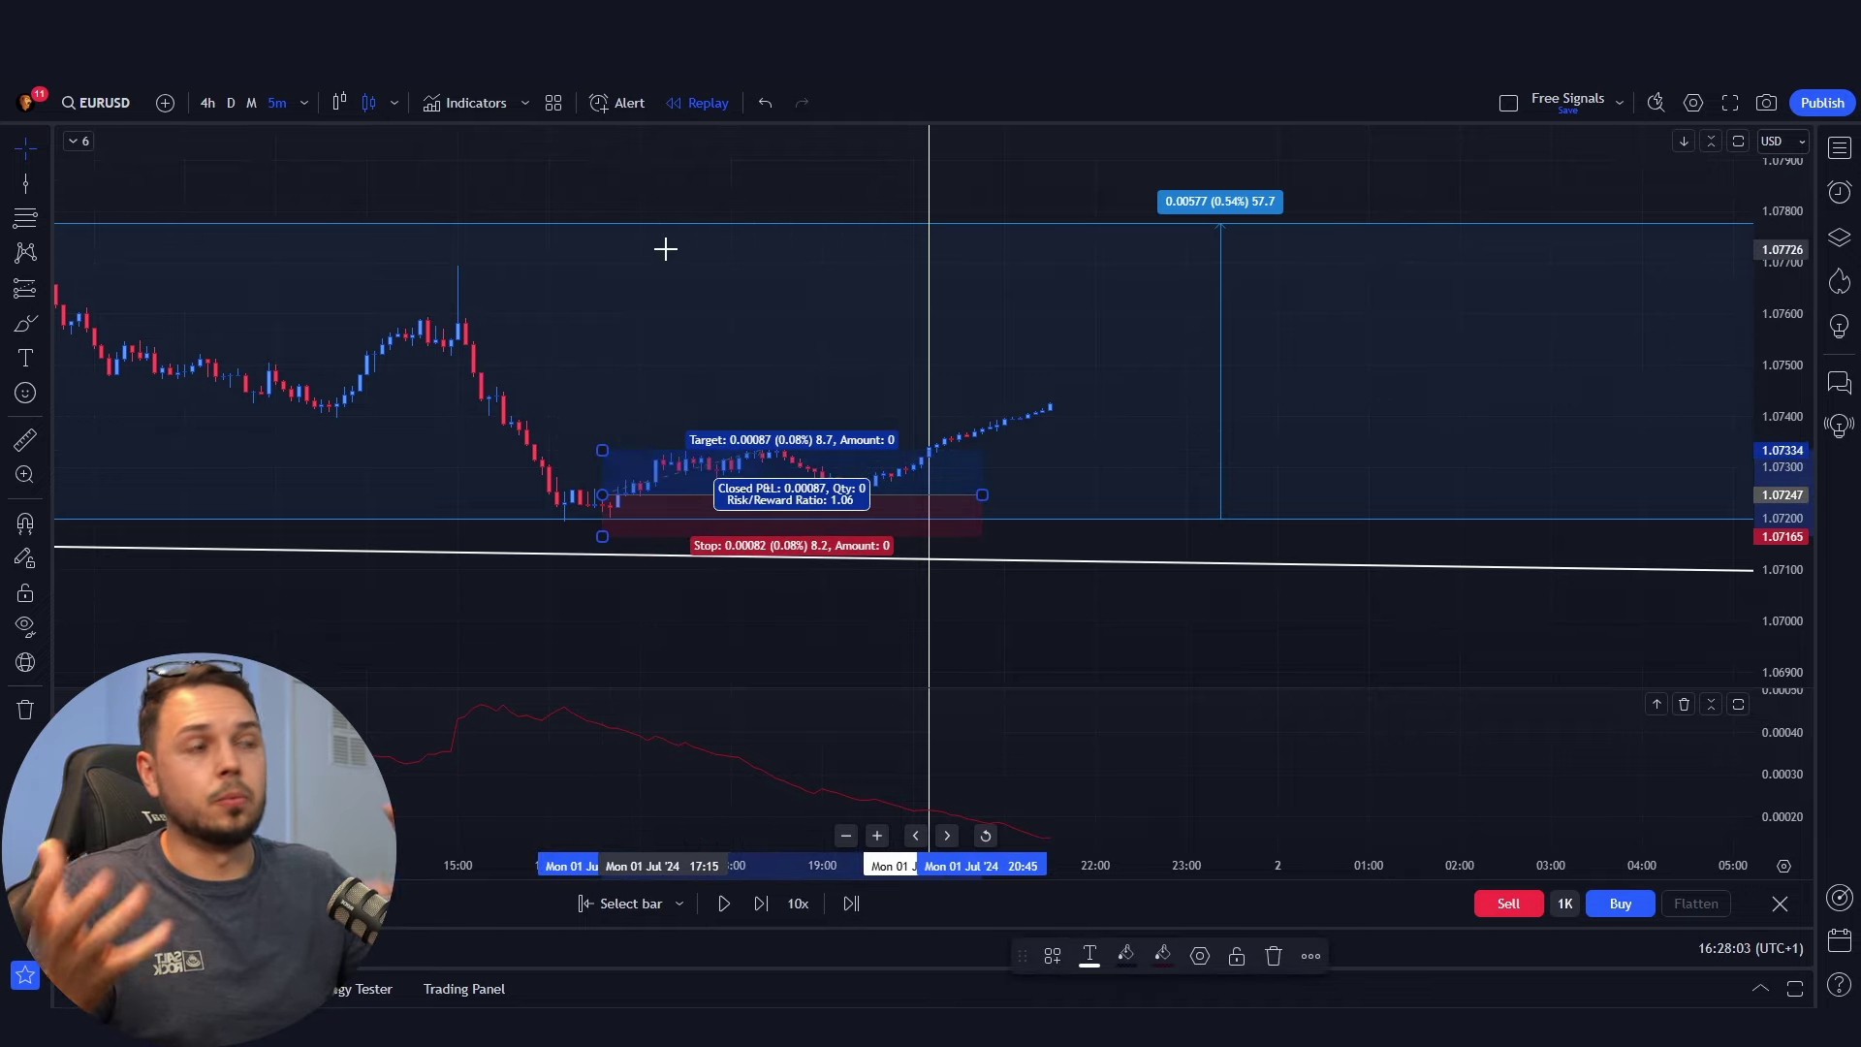